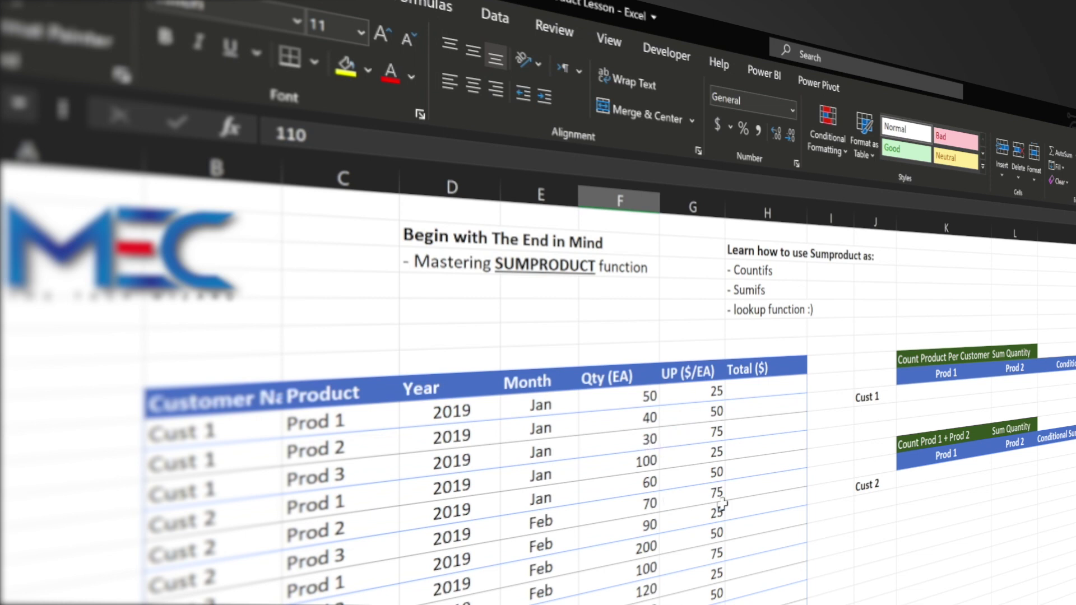
# Step: Enter =F9*G9 in H9 and copy it down to H26
pyautogui.click(769, 395)
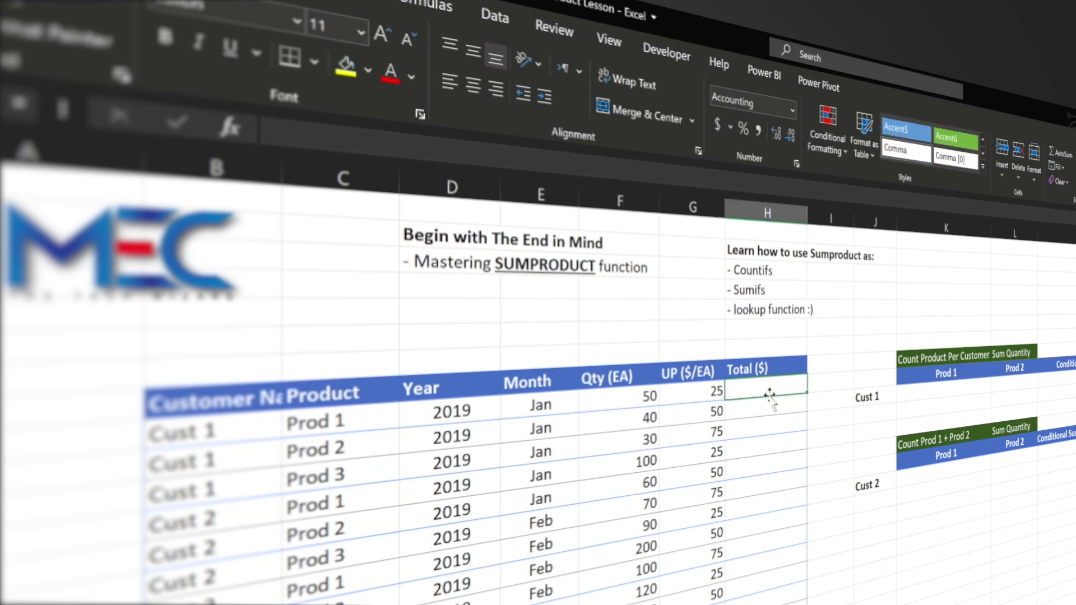
pyautogui.write('=')
pyautogui.press('Left')
pyautogui.press('Left')
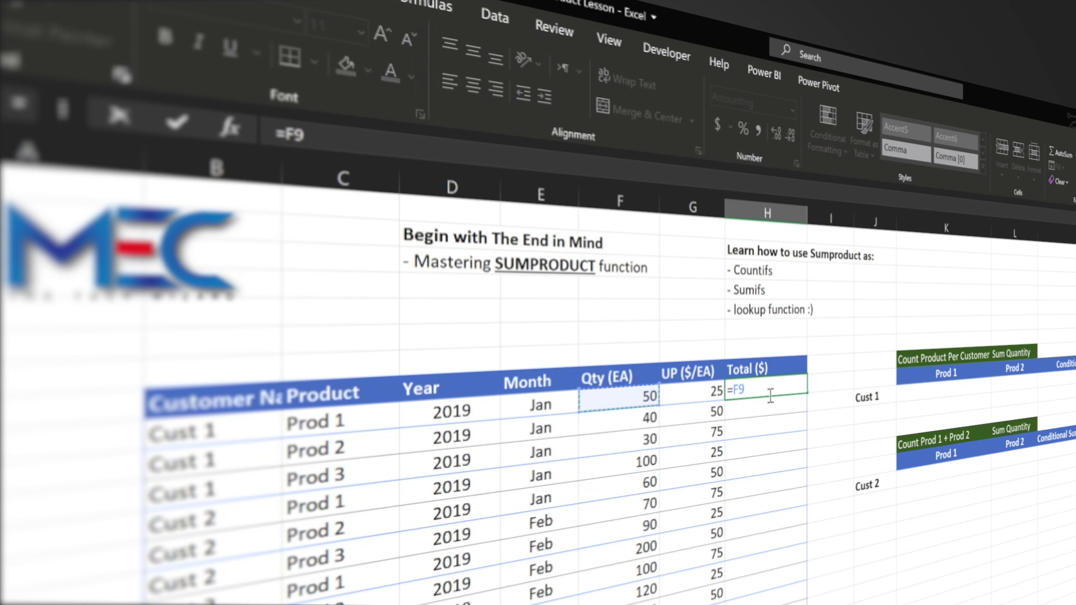
pyautogui.press('Left')
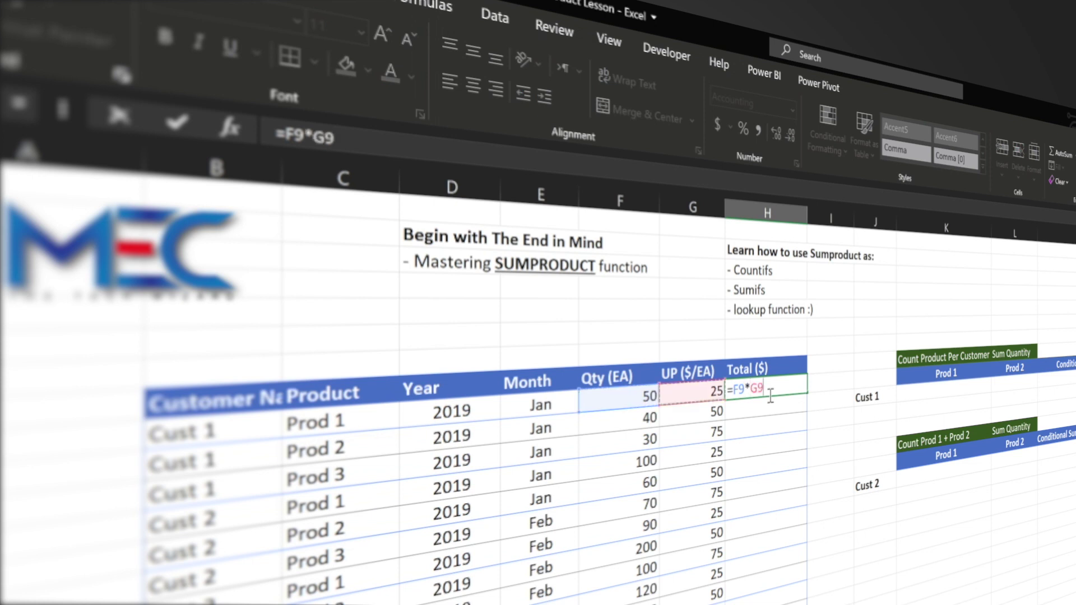
pyautogui.press('Return')
pyautogui.click(800, 385)
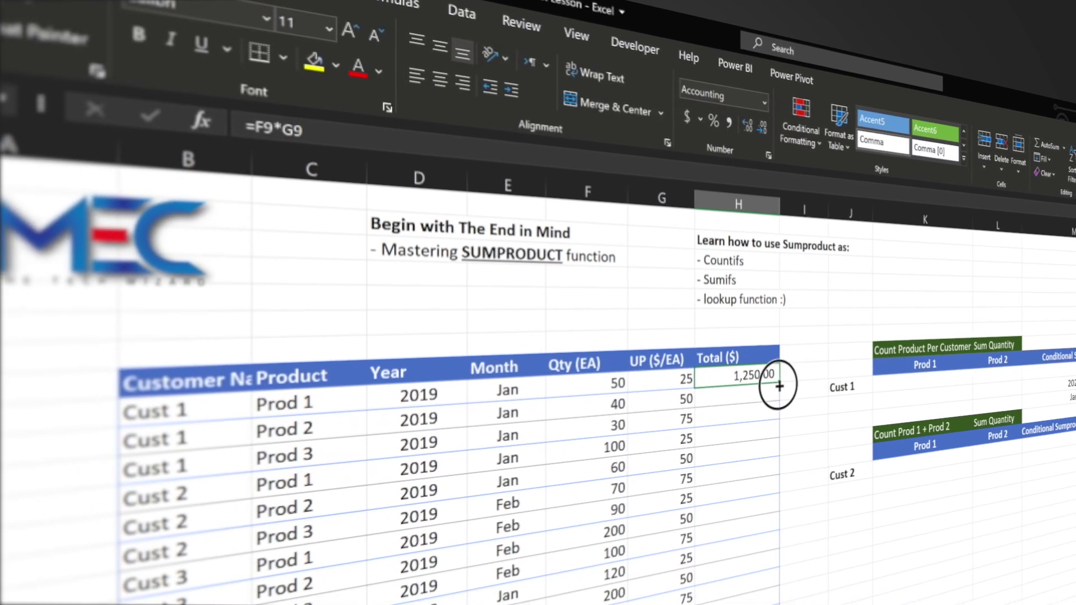
pyautogui.moveTo(807, 397); pyautogui.dragTo(472, 461)
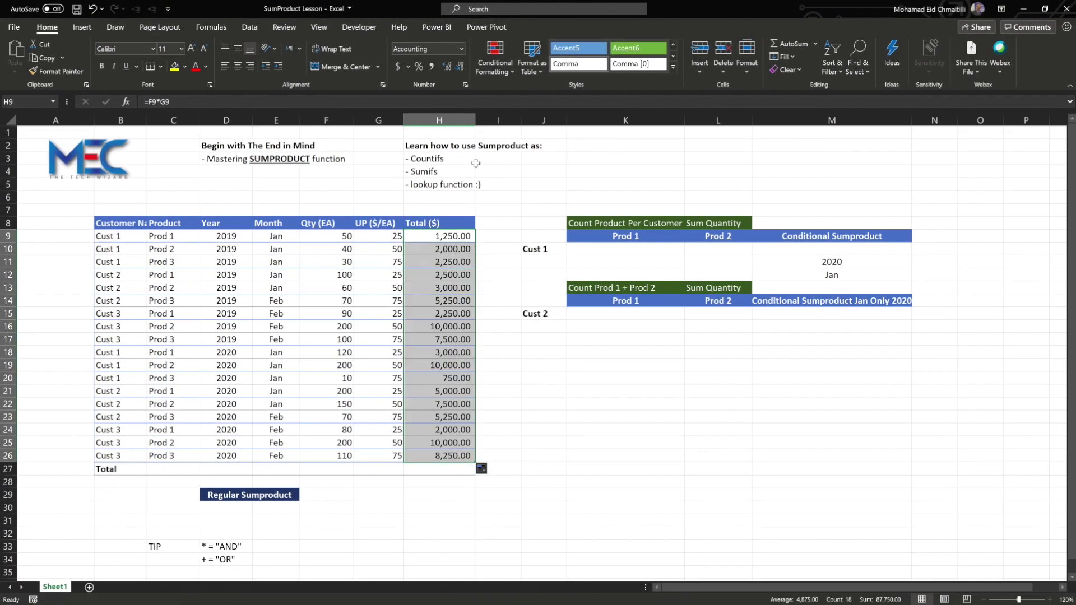
# Step: Add an AutoSum grand total of 87,750.00 in H27
pyautogui.click(440, 474)
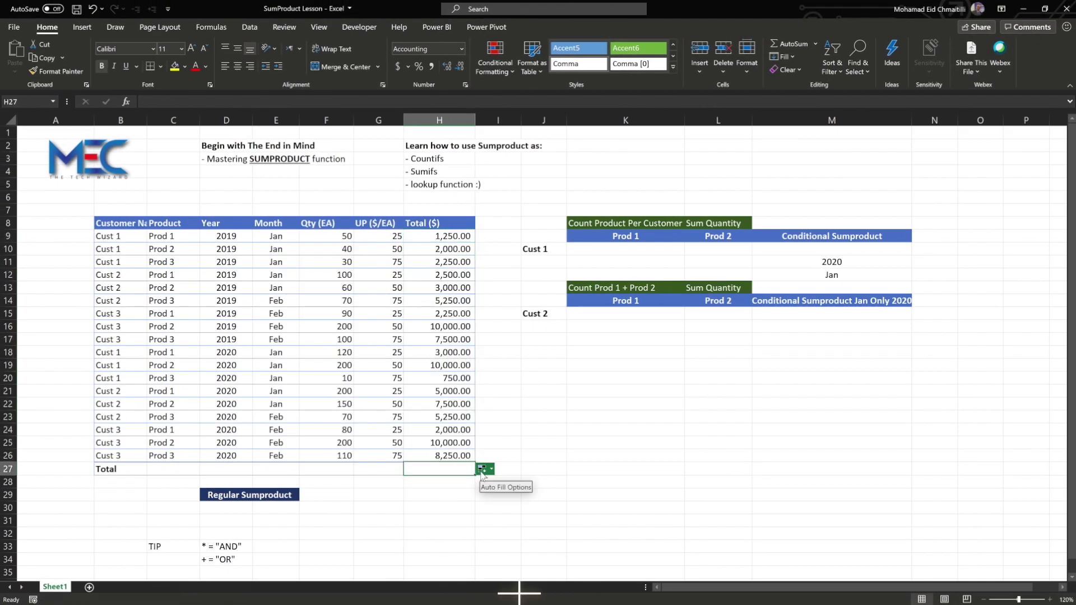
pyautogui.hotkey('alt', '=')
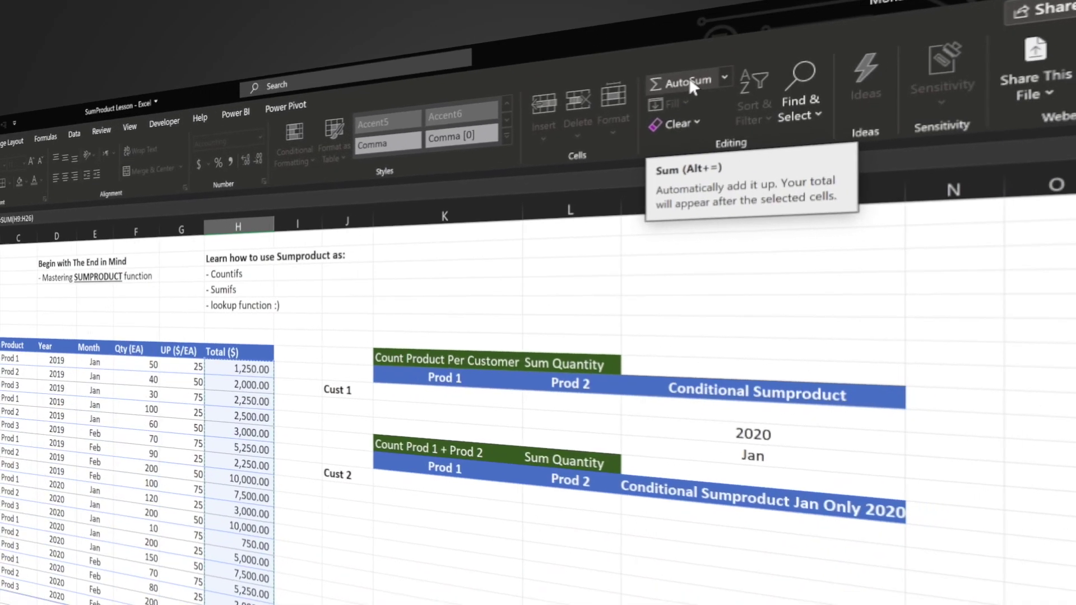
pyautogui.press('Return')
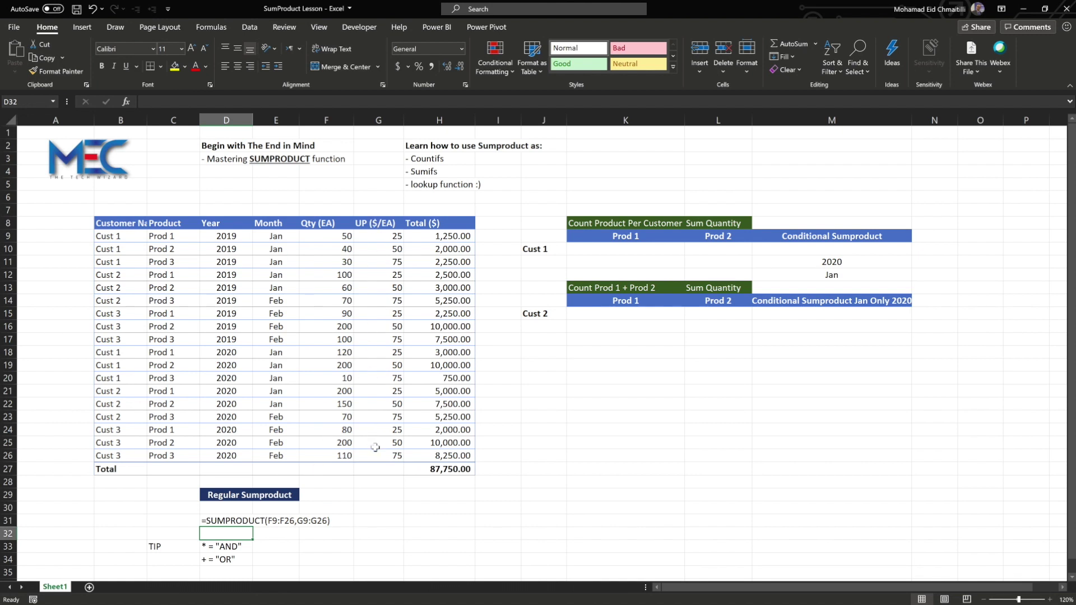
# Step: Enter a bold =SUMPRODUCT(F9:F26,G9:G26) in F29 beside Regular Sumproduct
pyautogui.click(326, 489)
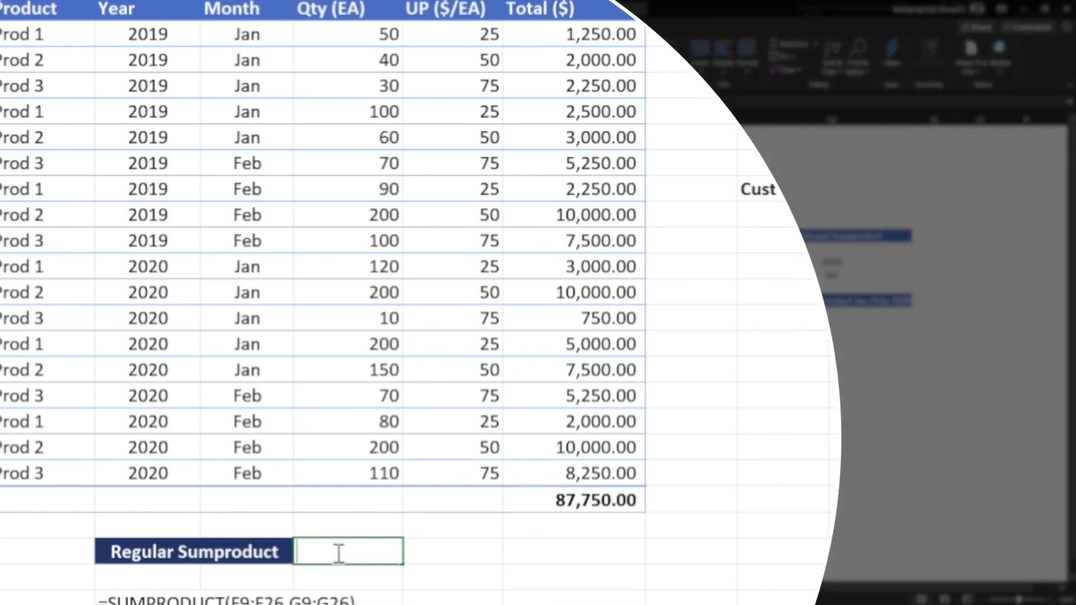
pyautogui.write('=sumpro')
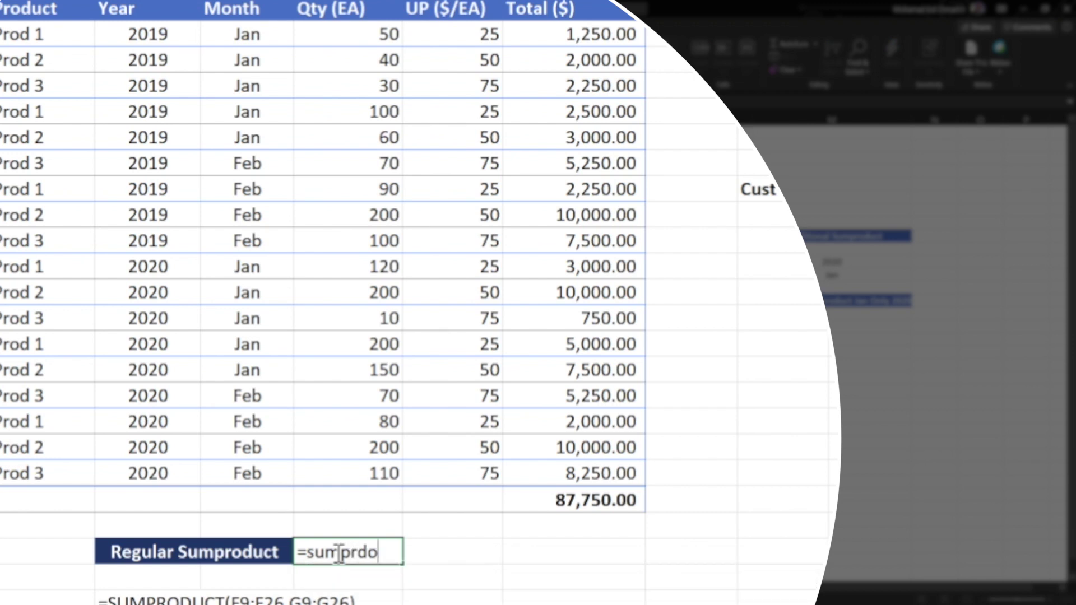
pyautogui.write('dcu')
pyautogui.press('BackSpace')
pyautogui.press('BackSpace')
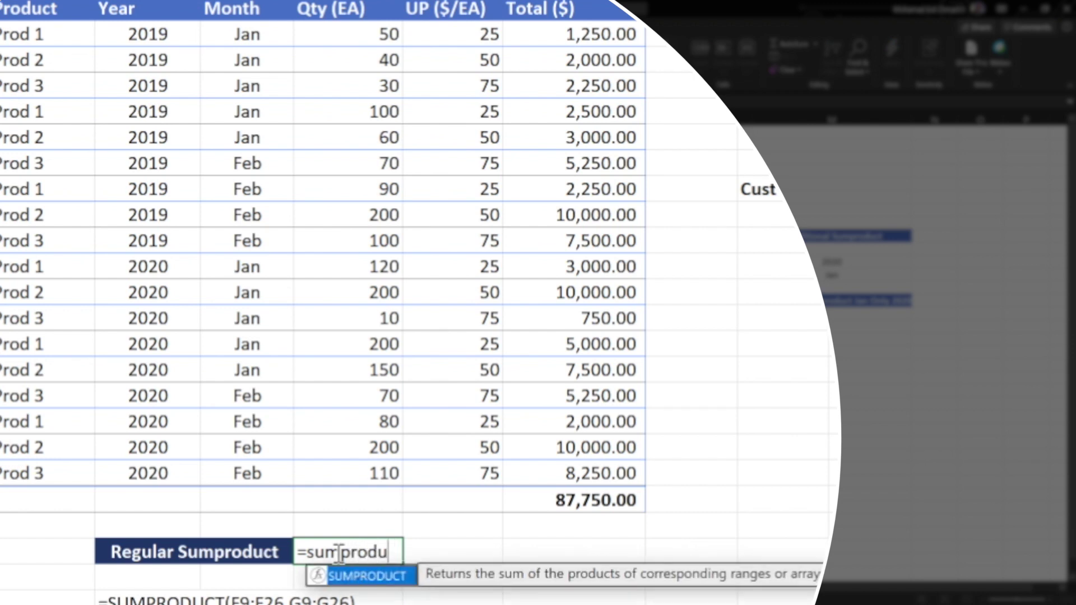
pyautogui.write('(')
pyautogui.moveTo(345, 35); pyautogui.dragTo(343, 463)
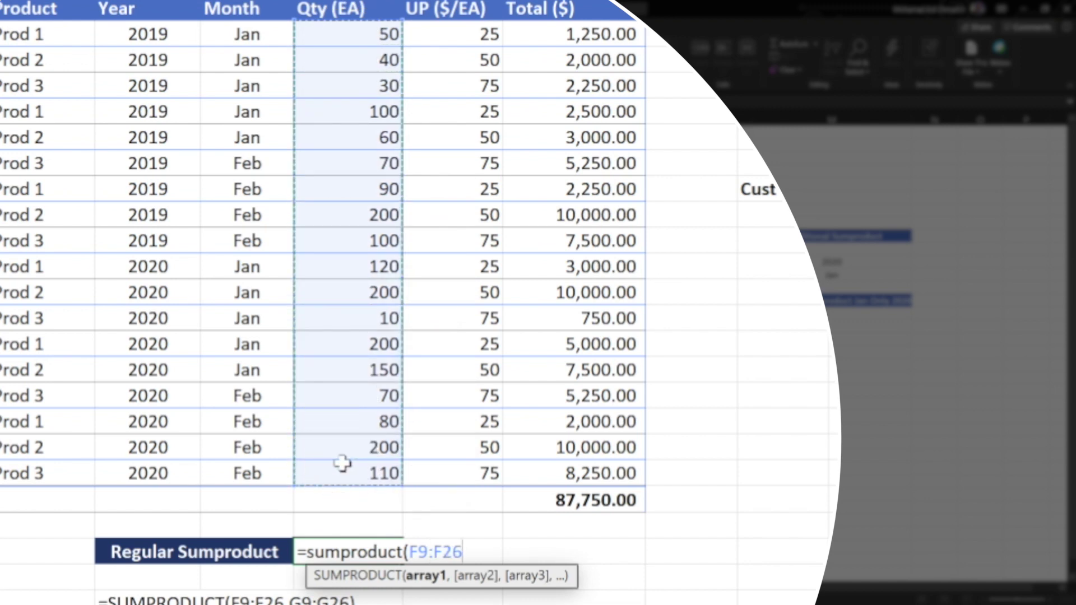
pyautogui.write(',')
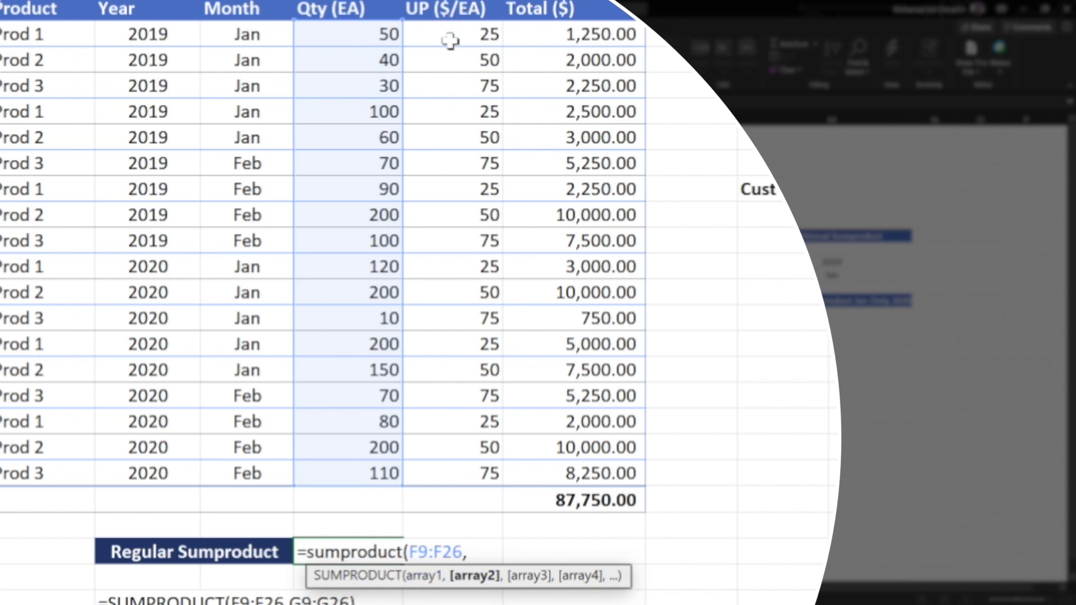
pyautogui.moveTo(450, 40); pyautogui.dragTo(445, 475)
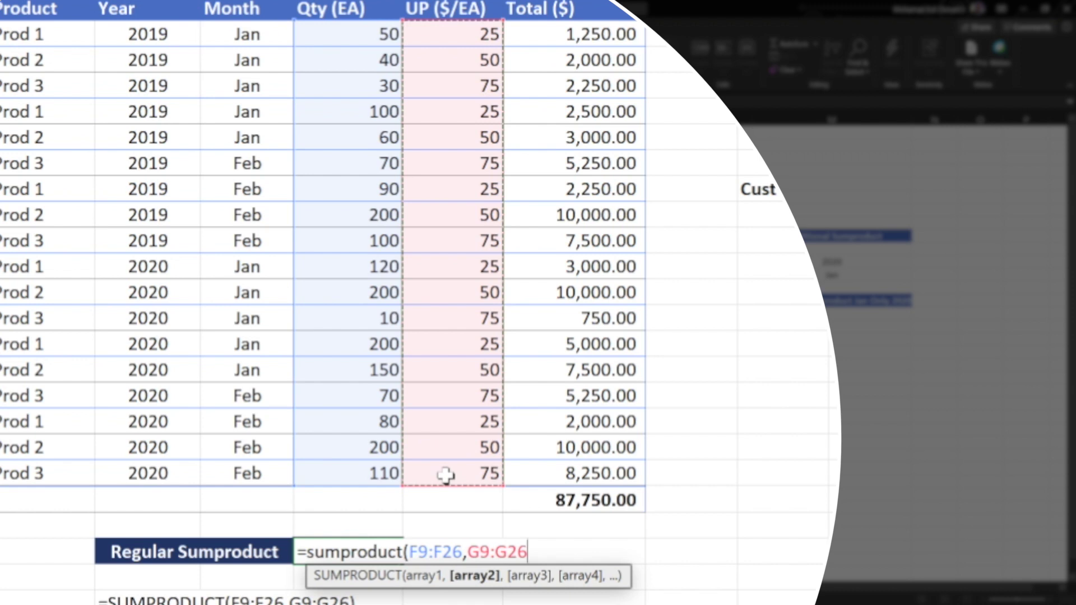
pyautogui.write(')')
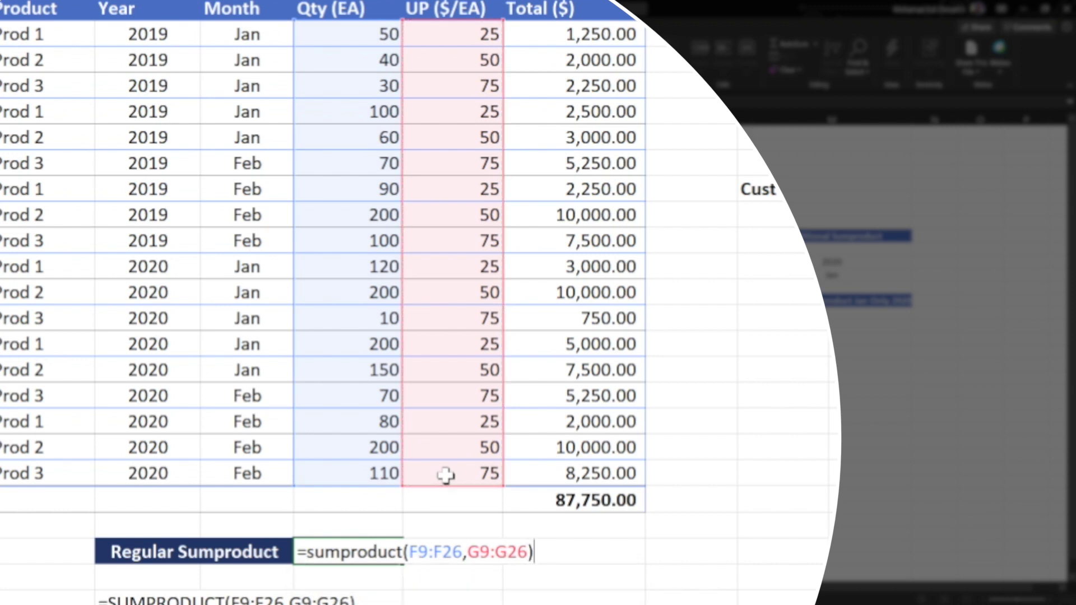
pyautogui.press('Return')
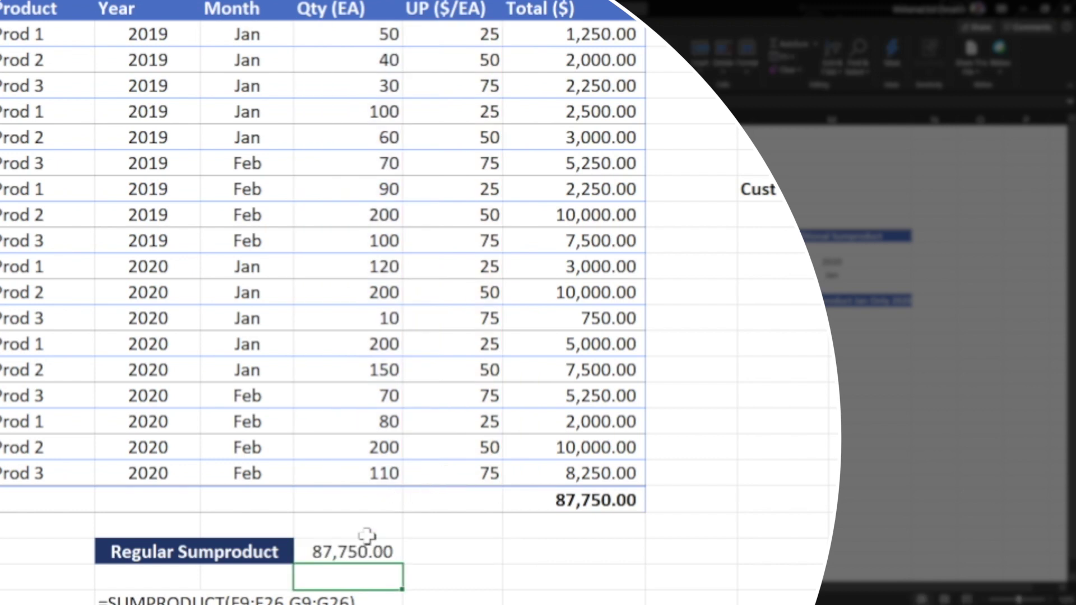
pyautogui.click(365, 554)
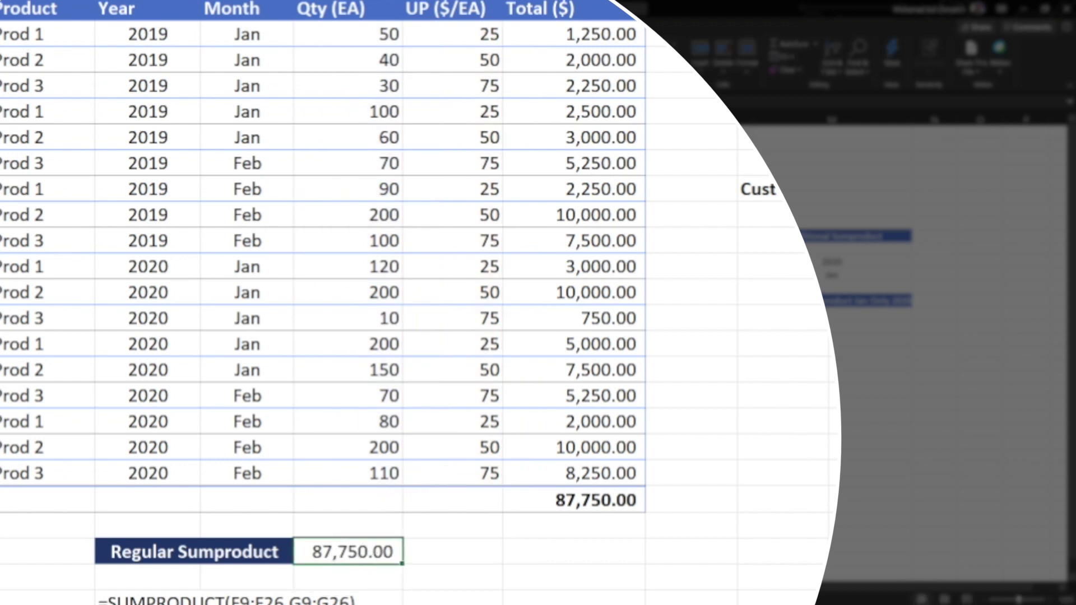
pyautogui.hotkey('ctrl', 'b')
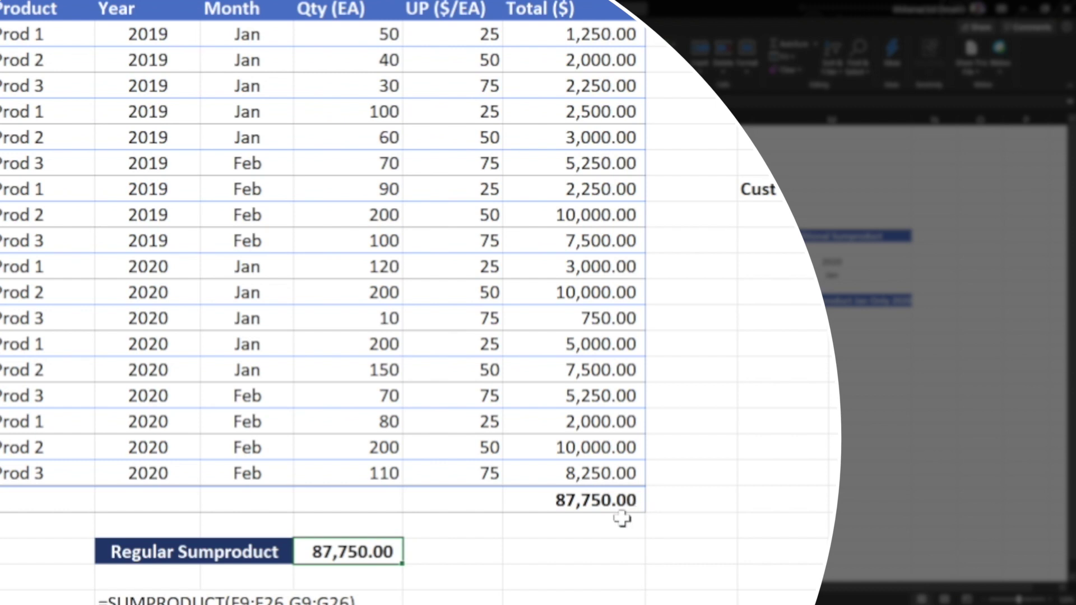
# Step: Add the check =H27=F29 in H29, which returns TRUE
pyautogui.click(568, 559)
pyautogui.write('=')
pyautogui.click(633, 496)
pyautogui.write('=')
pyautogui.click(383, 548)
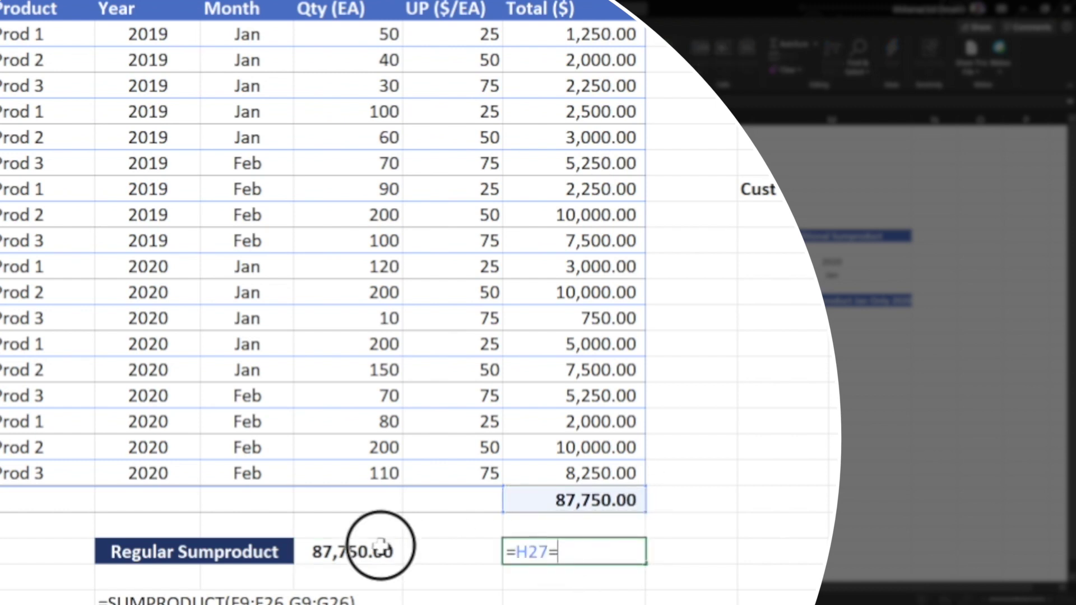
pyautogui.press('Return')
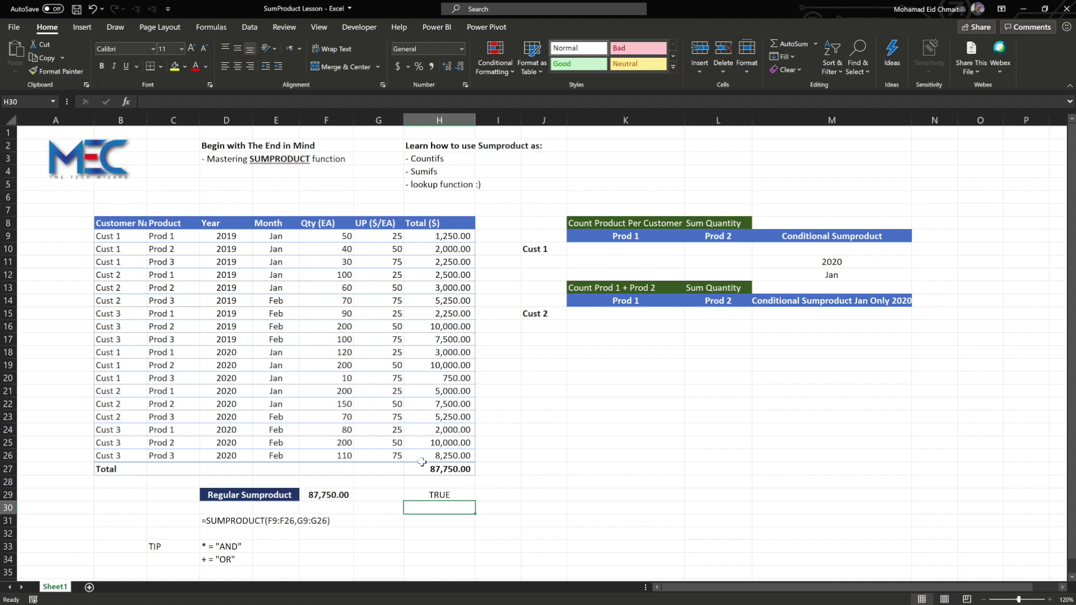
pyautogui.click(451, 238)
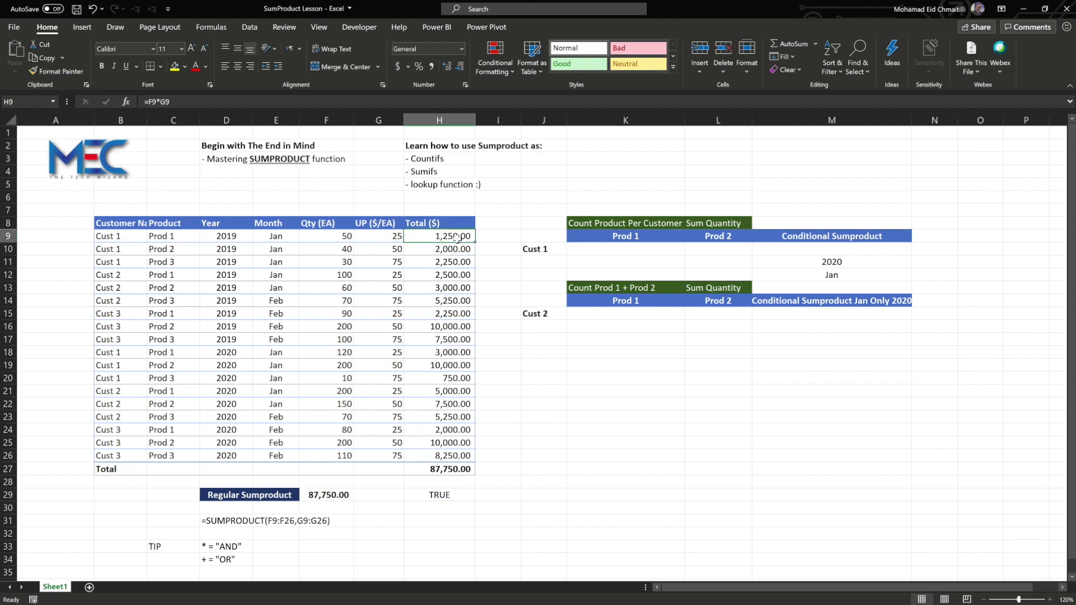
# Step: Change F29 to =SUMPRODUCT(F9:F26*G9:G26), still giving 87,750.00
pyautogui.click(427, 472)
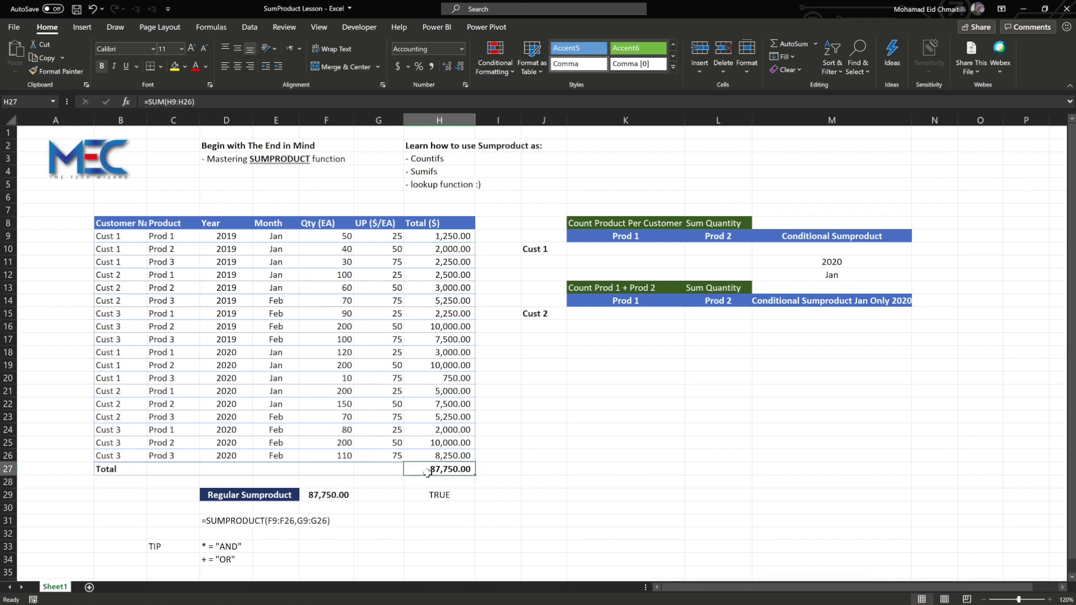
pyautogui.click(324, 498)
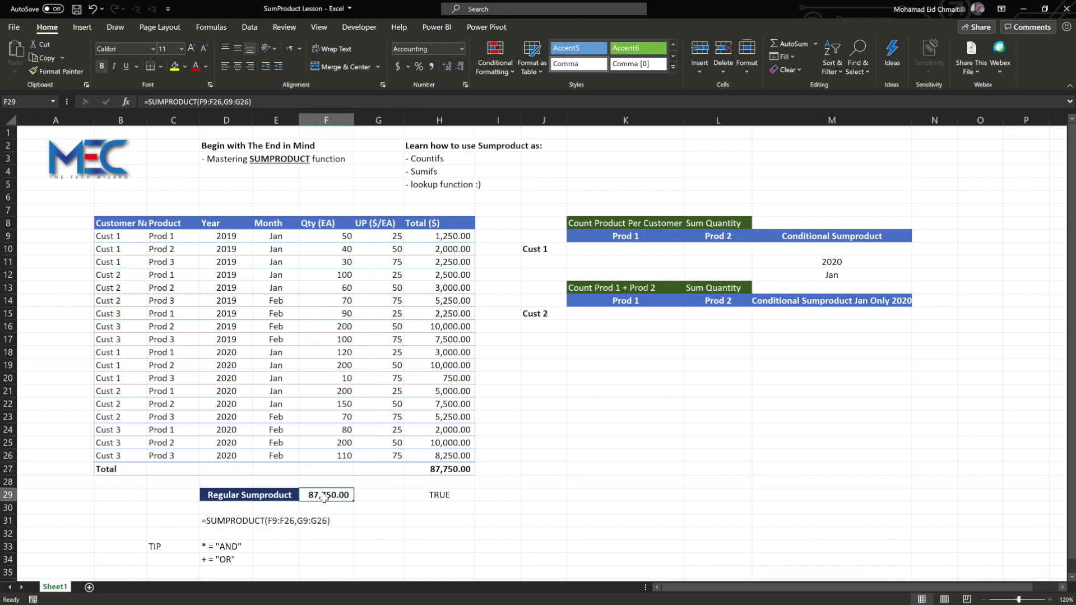
pyautogui.doubleClick(324, 496)
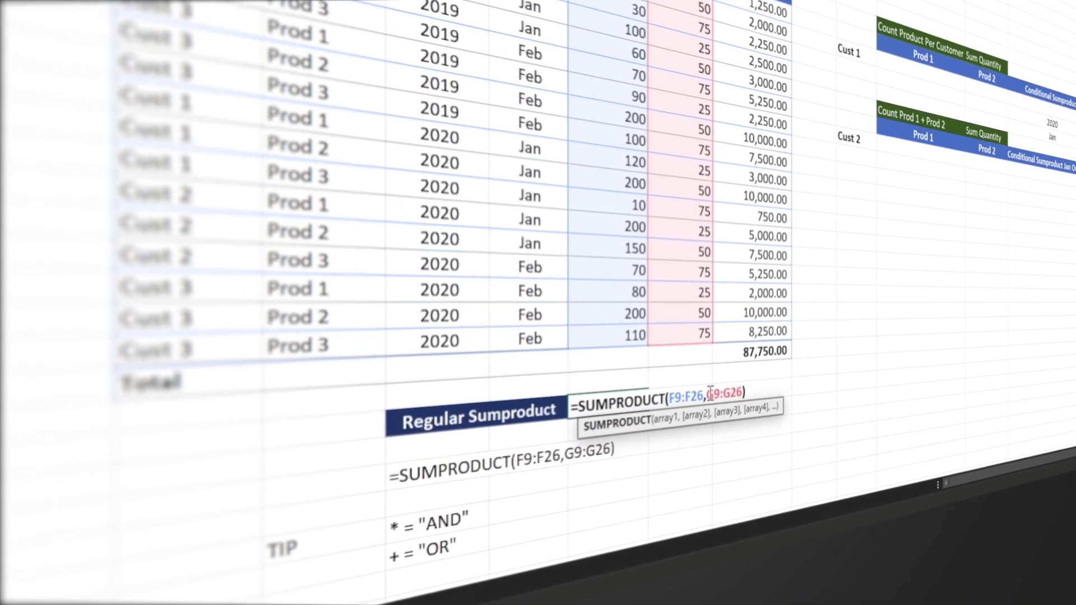
pyautogui.click(399, 495)
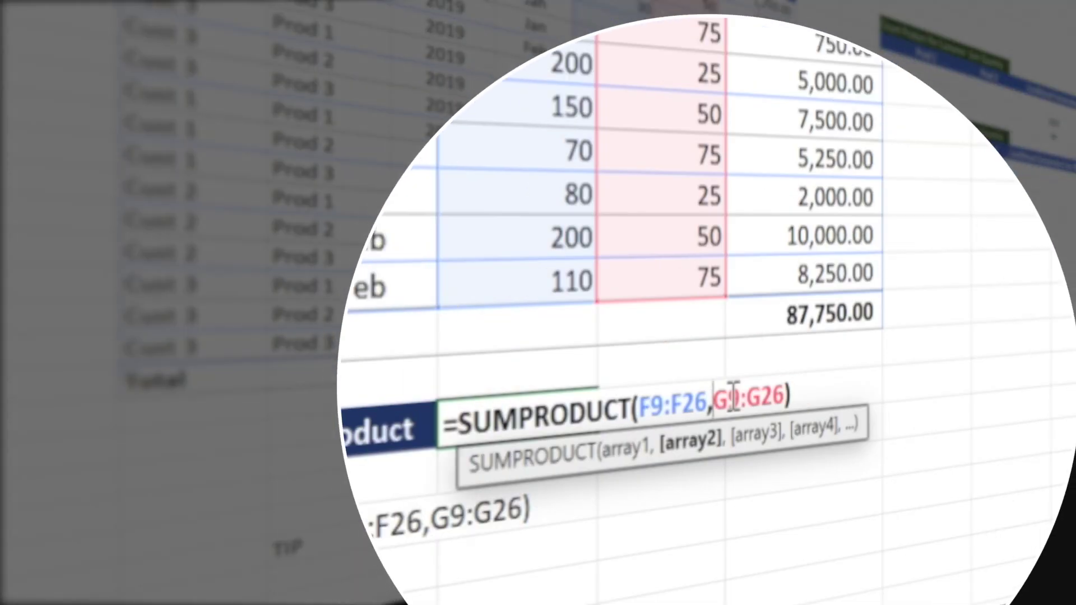
pyautogui.press('BackSpace')
pyautogui.write('*')
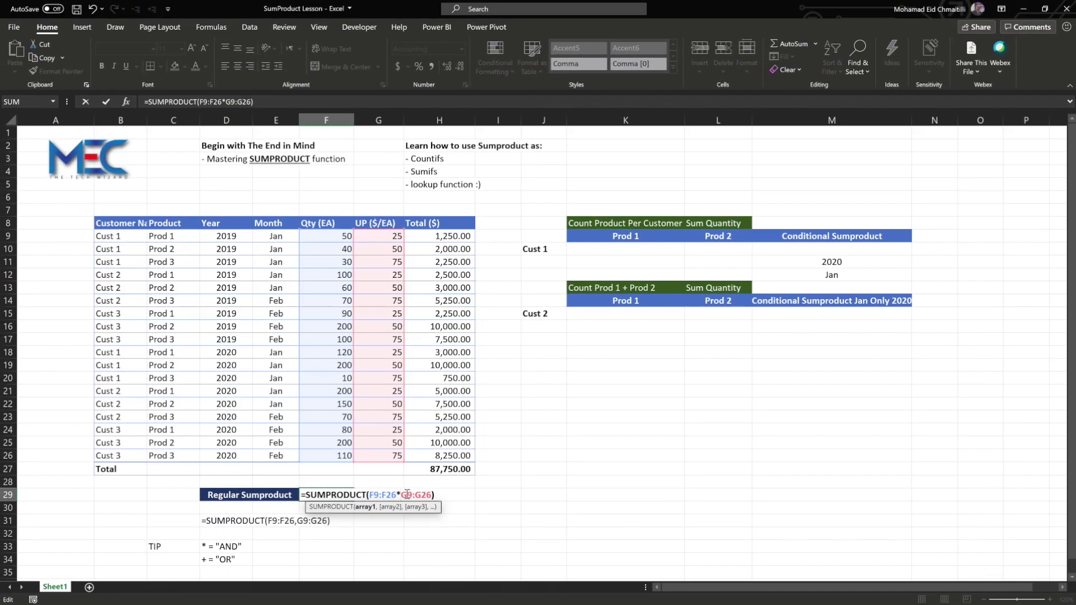
pyautogui.press('Return')
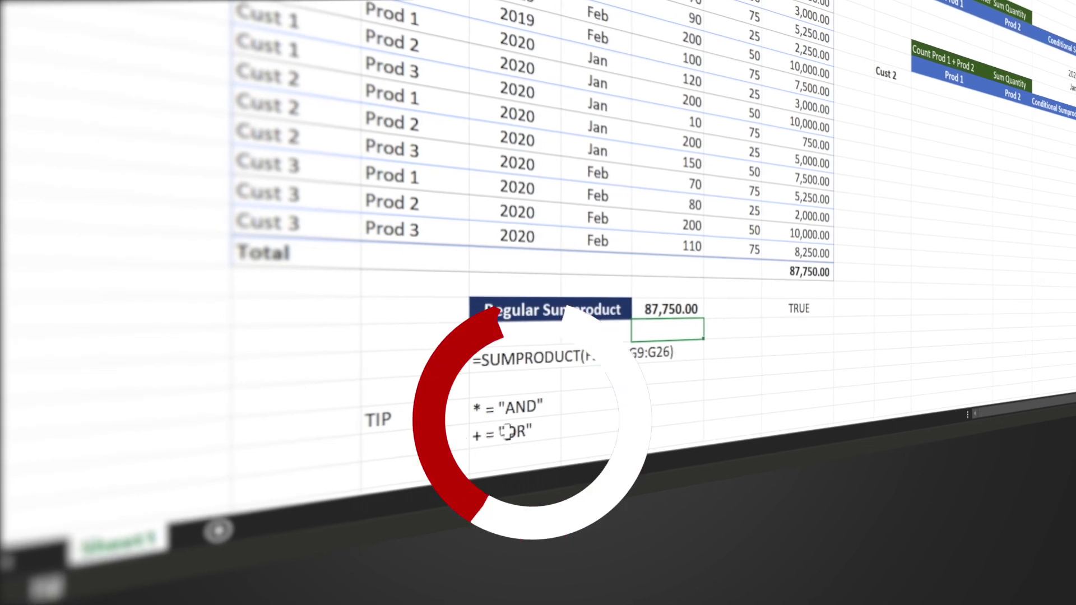
pyautogui.click(519, 414)
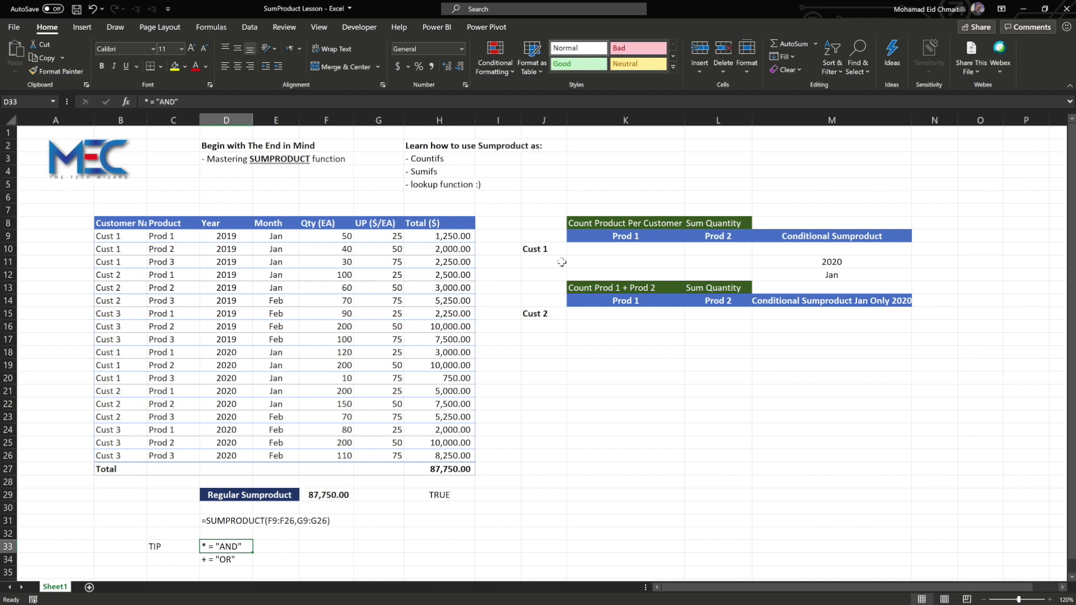
# Step: In K10, enter =SUMPRODUCT(B9:B26=J10) comparing customers to Cust 1, which returns 0
pyautogui.click(609, 249)
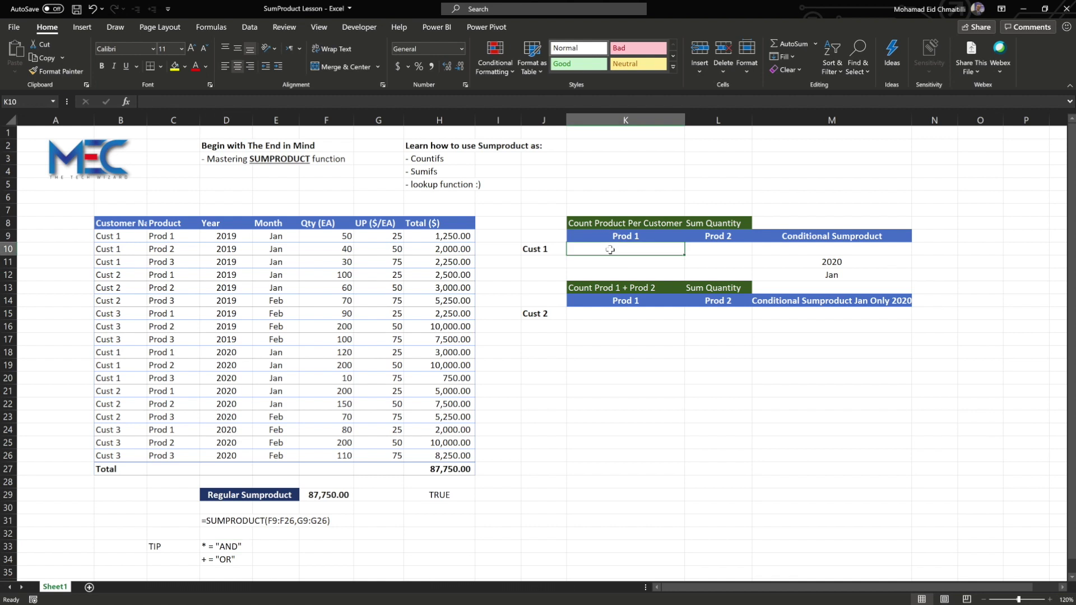
pyautogui.click(485, 149)
pyautogui.write('=sumproduc')
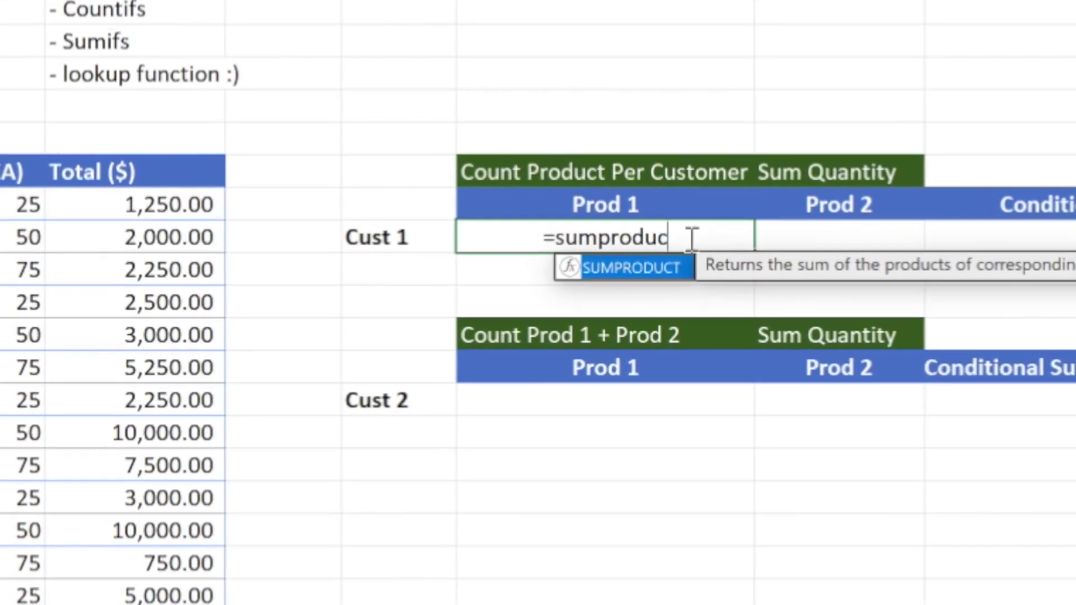
pyautogui.write('t(')
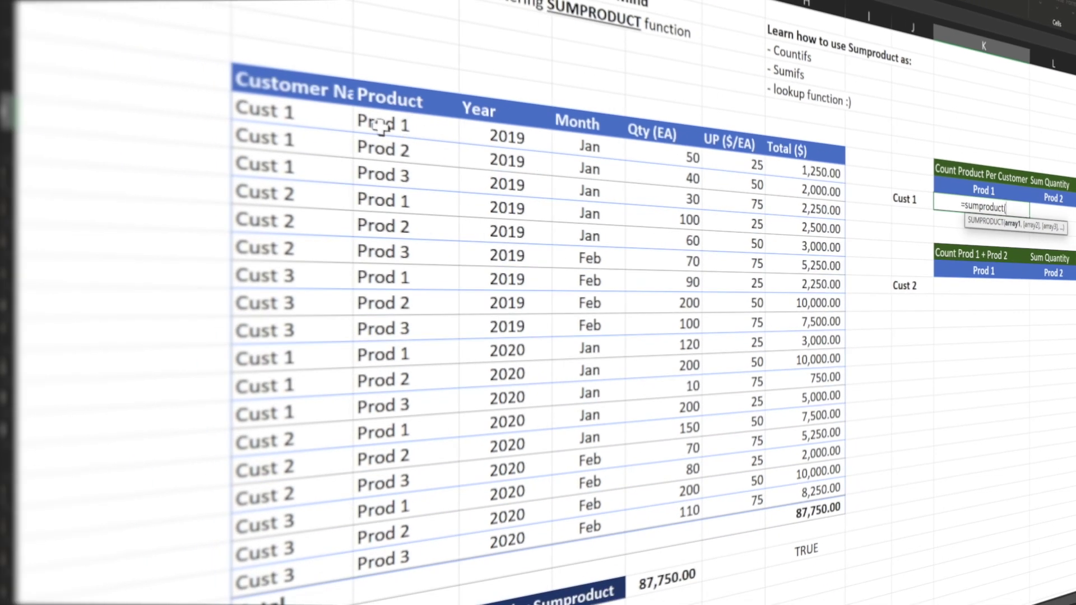
pyautogui.moveTo(283, 112); pyautogui.dragTo(260, 485)
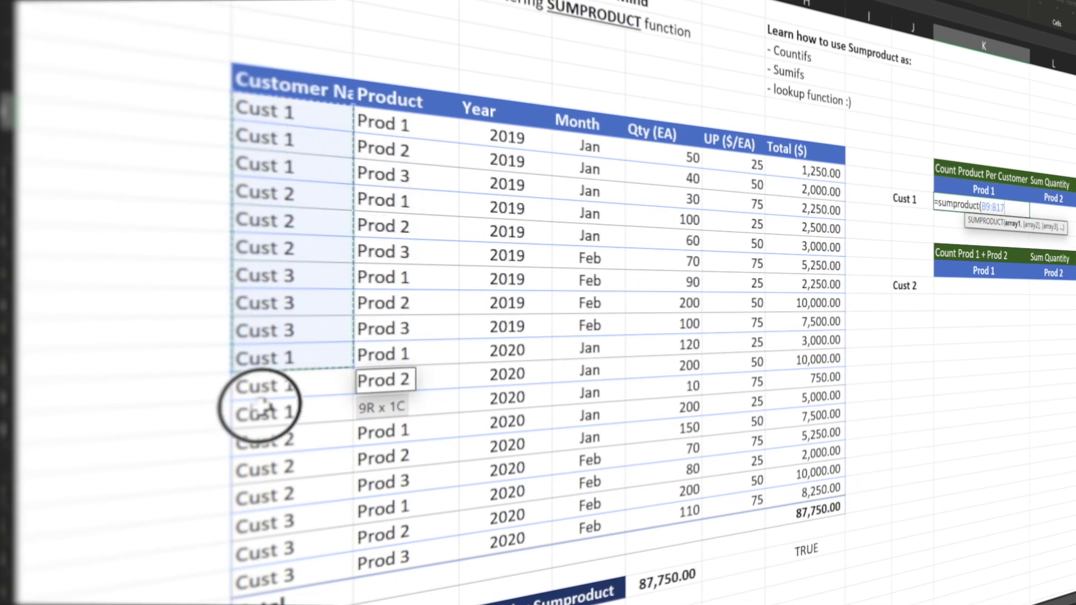
pyautogui.moveTo(261, 484); pyautogui.dragTo(264, 583)
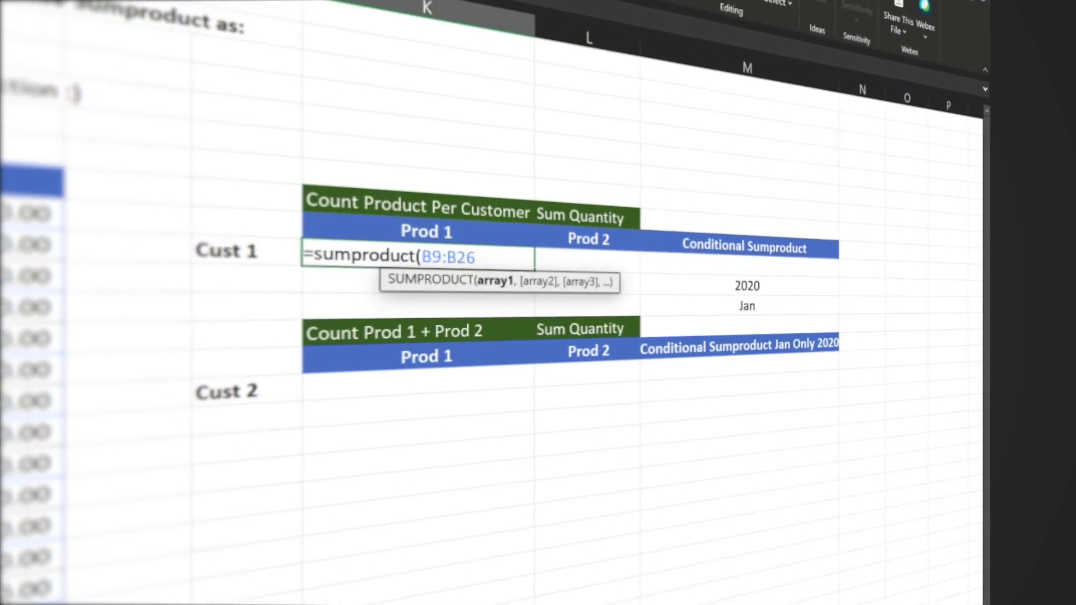
pyautogui.write('=')
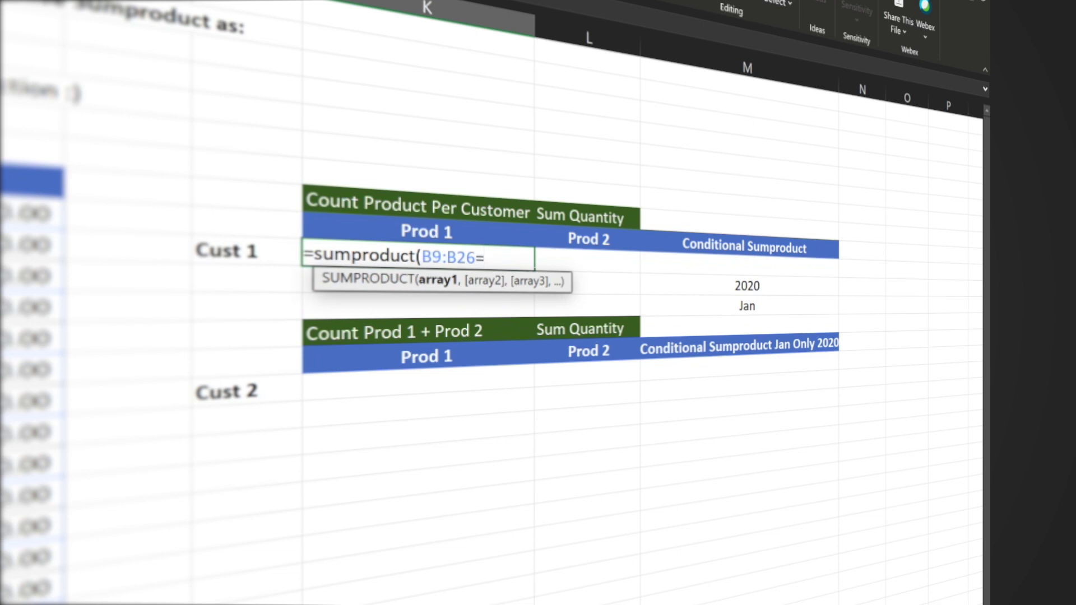
pyautogui.click(223, 261)
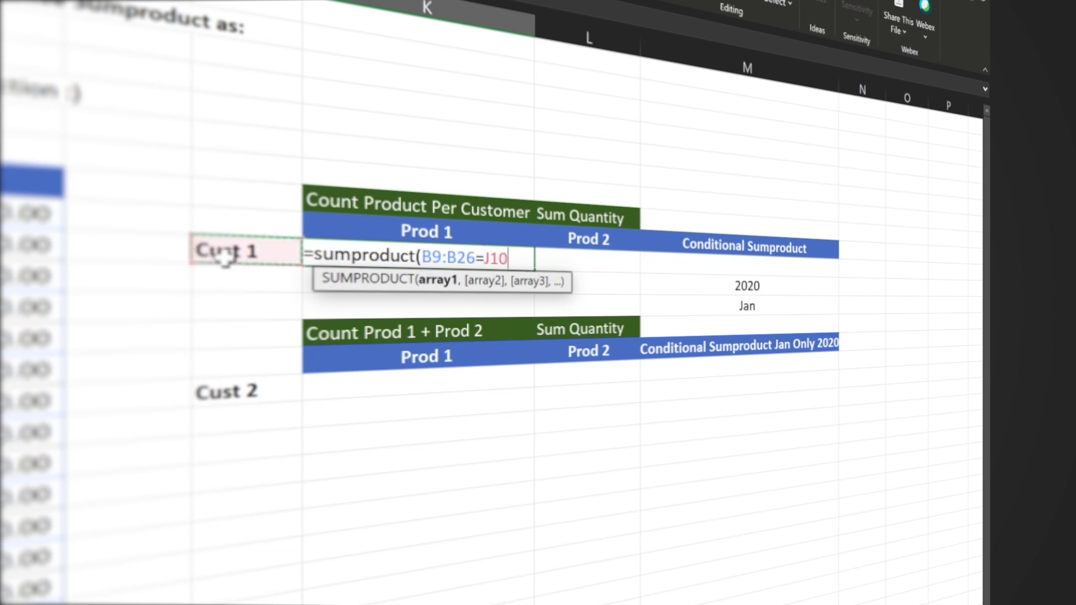
pyautogui.write(')')
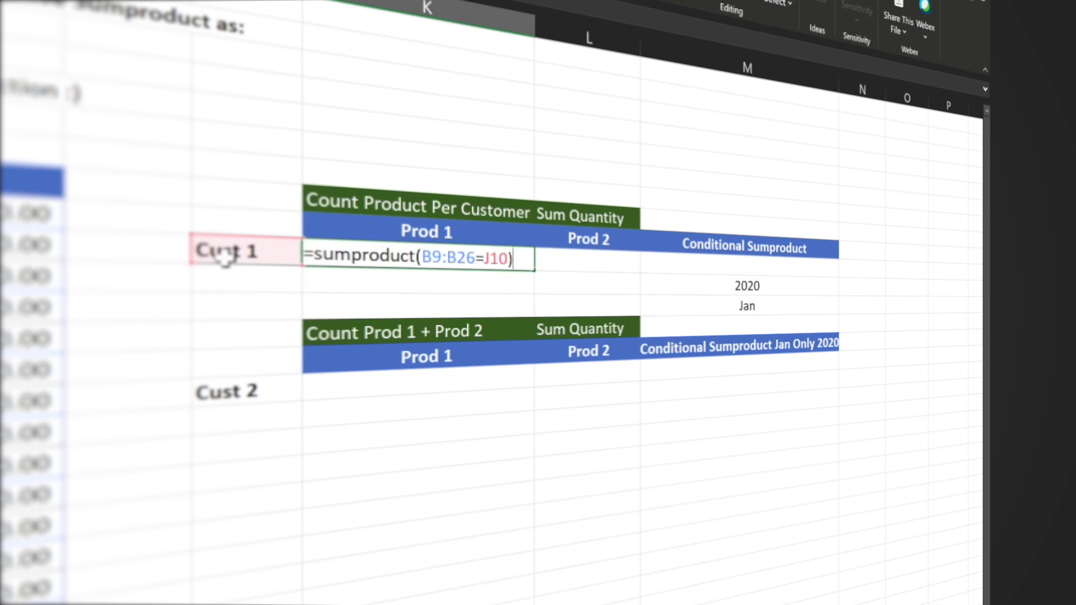
pyautogui.press('Return')
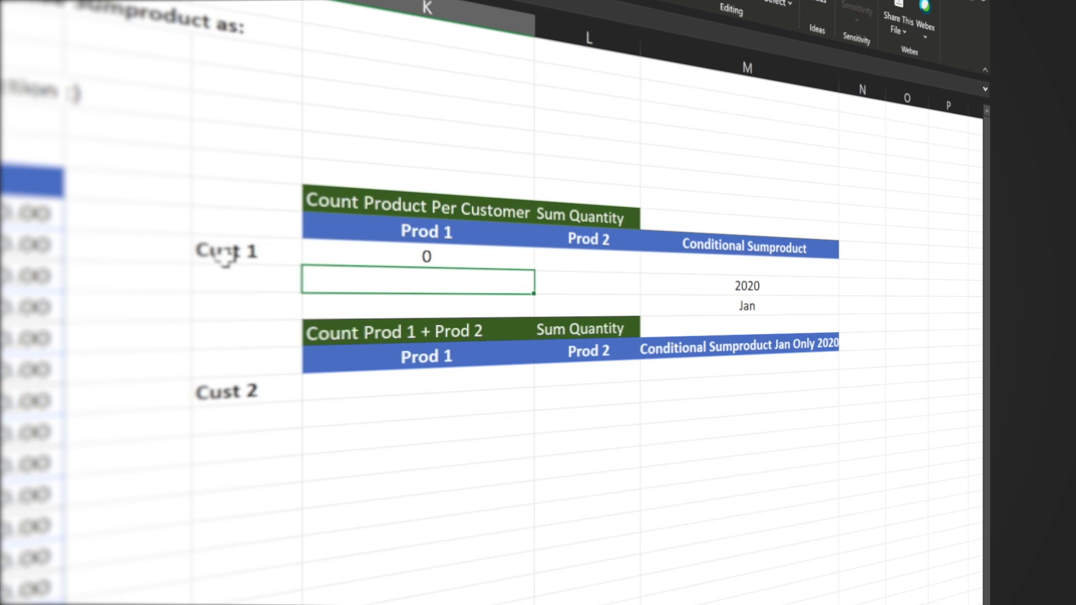
# Step: Wrap the customer comparison in parentheses and multiply by 1, so the count returns 6
pyautogui.doubleClick(379, 255)
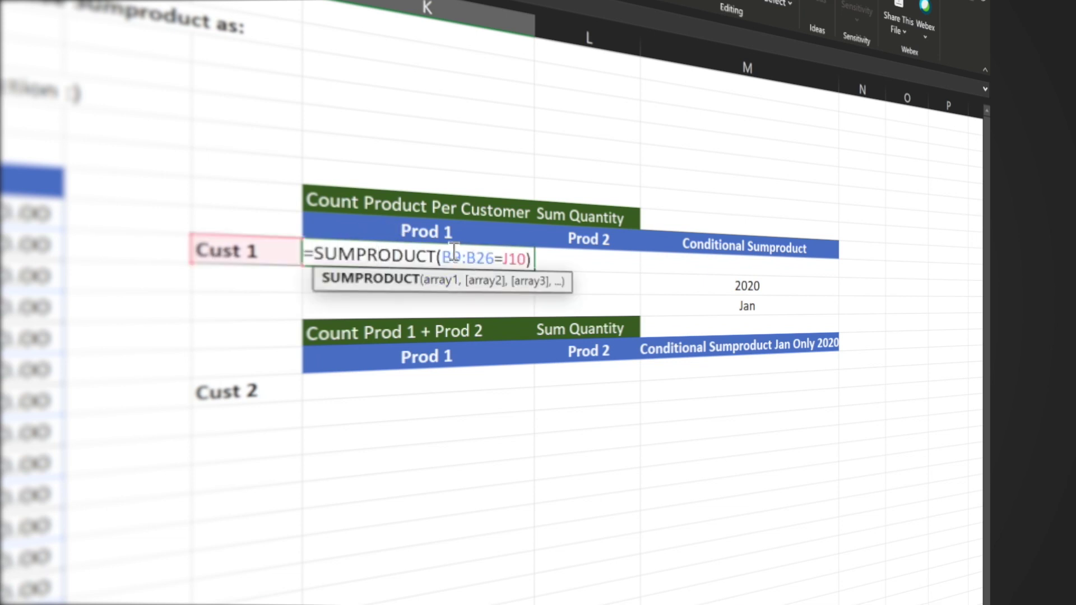
pyautogui.click(442, 256)
pyautogui.write('(')
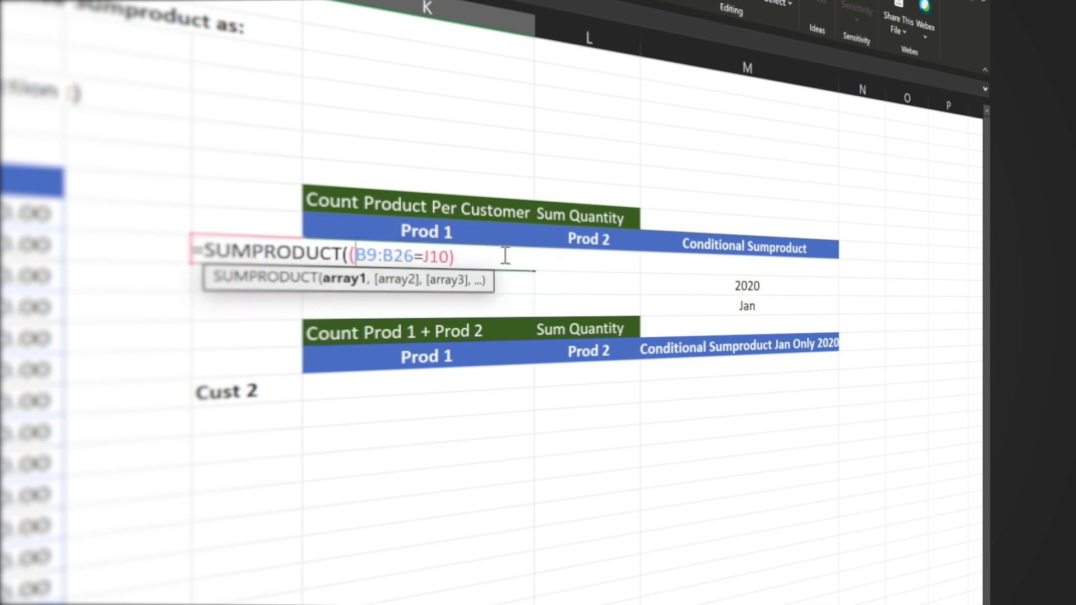
pyautogui.click(466, 256)
pyautogui.write(')')
pyautogui.press('Return')
pyautogui.doubleClick(465, 254)
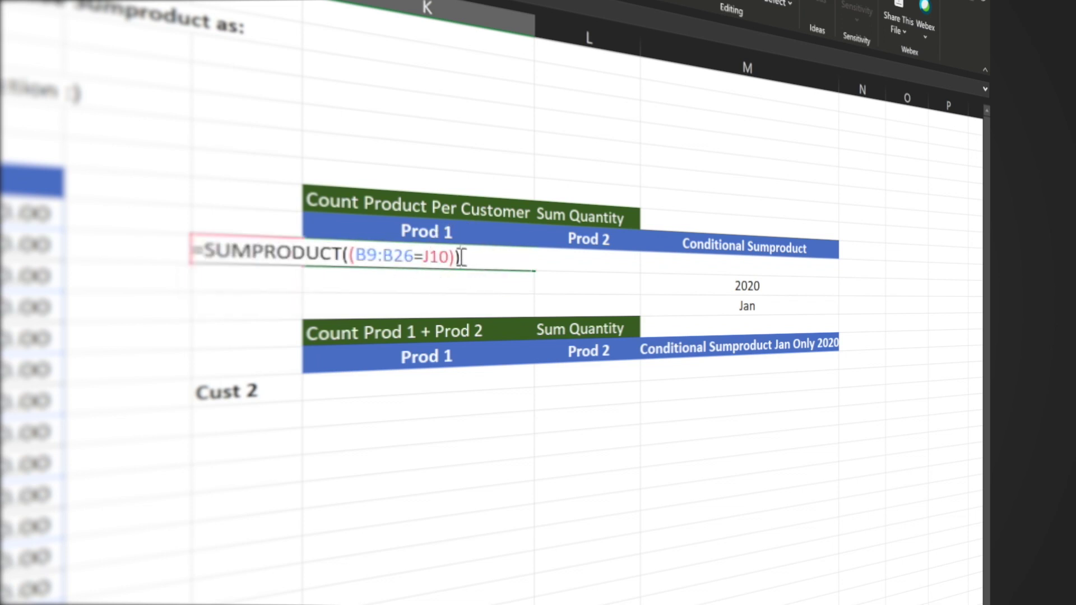
pyautogui.click(459, 257)
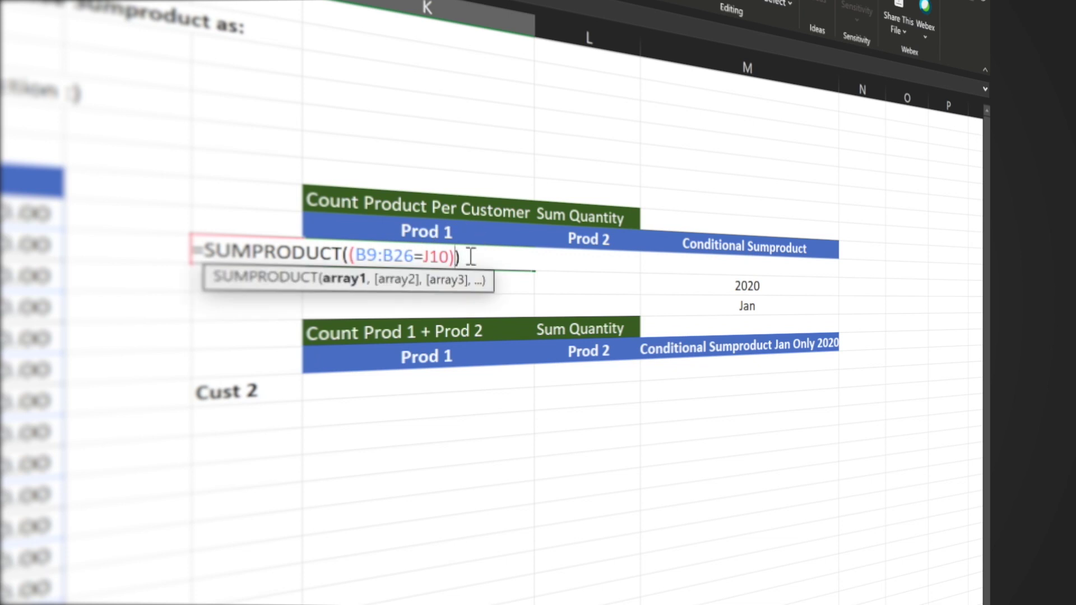
pyautogui.write('*1')
pyautogui.press('Return')
# Step: Replace the 1 with (C9:C26=K9) so the Cust 1 / Prod 1 count becomes 2
pyautogui.click(468, 256)
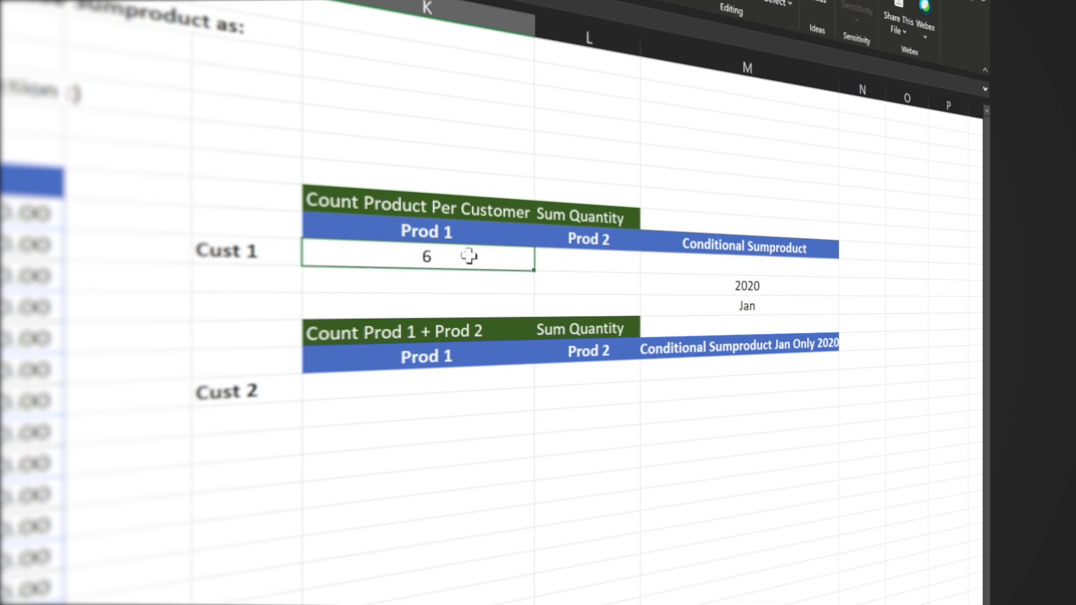
pyautogui.doubleClick(468, 256)
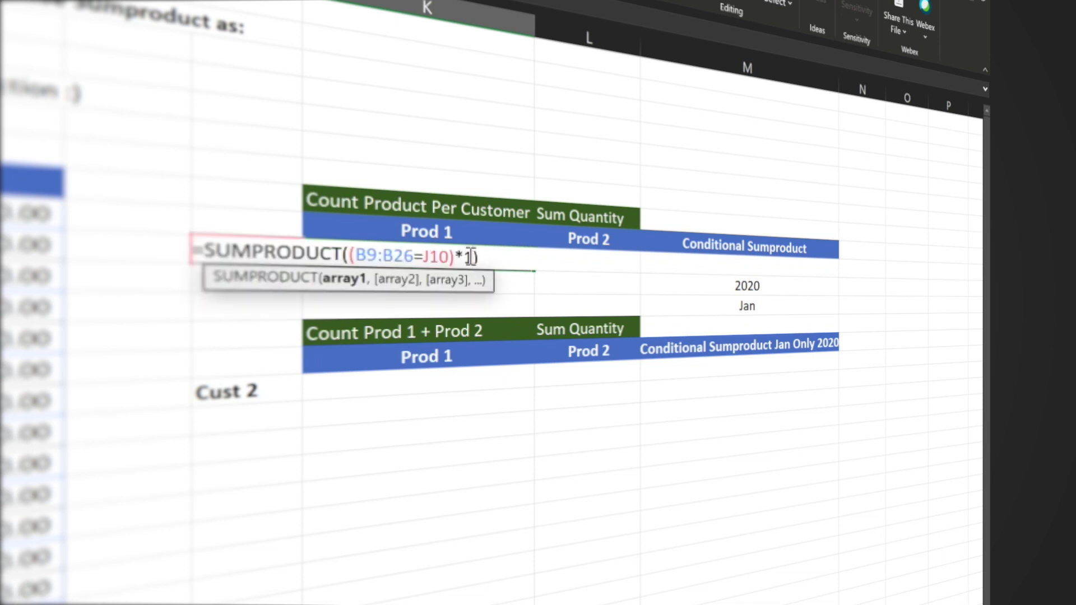
pyautogui.press('Left')
pyautogui.press('Left')
pyautogui.press('Left')
pyautogui.press('Left')
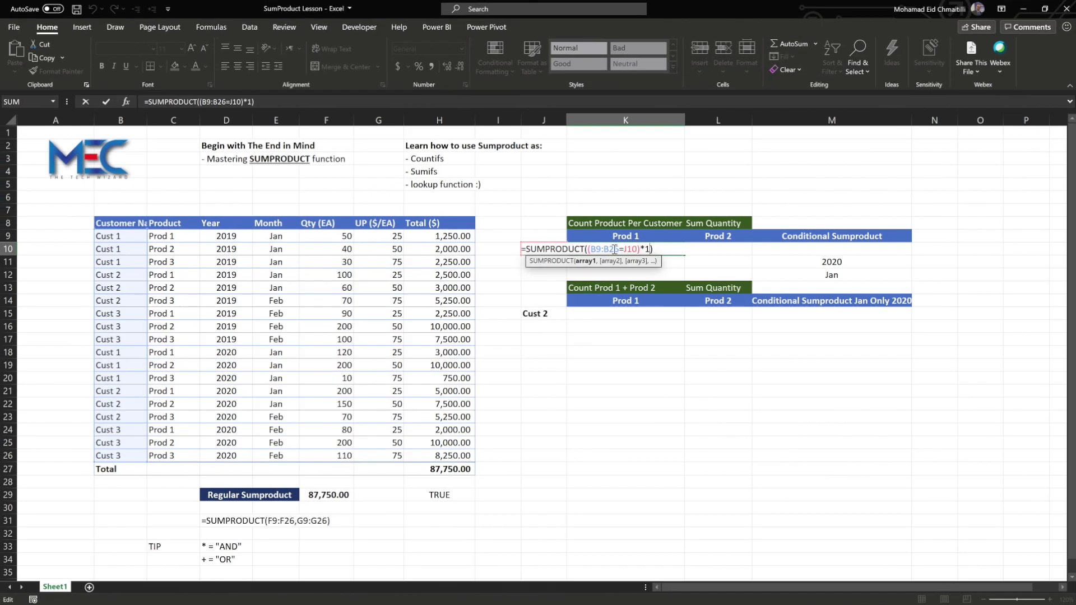
pyautogui.press('BackSpace')
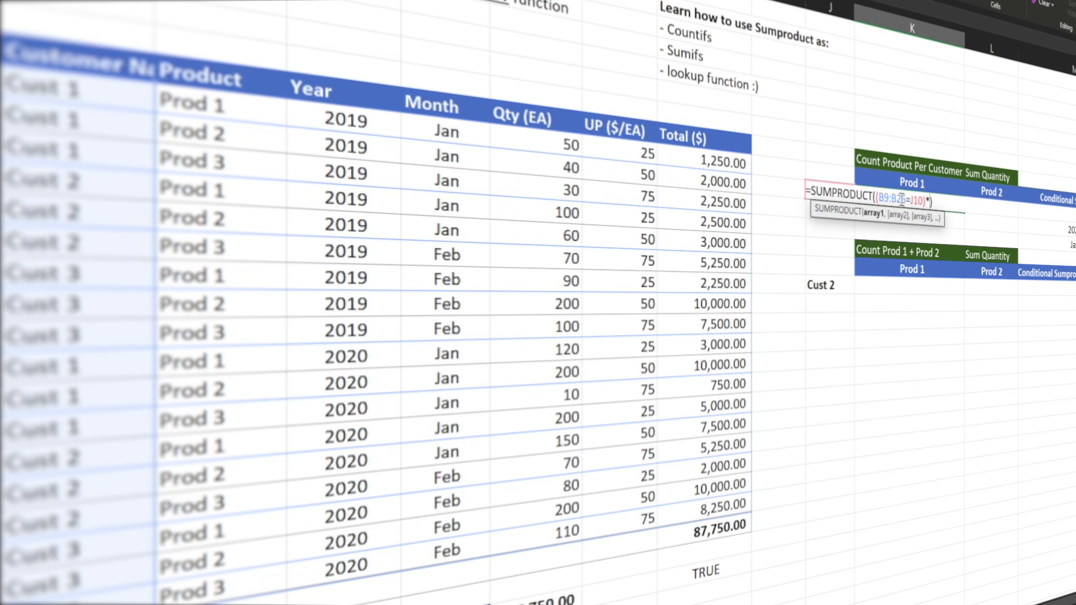
pyautogui.write('(')
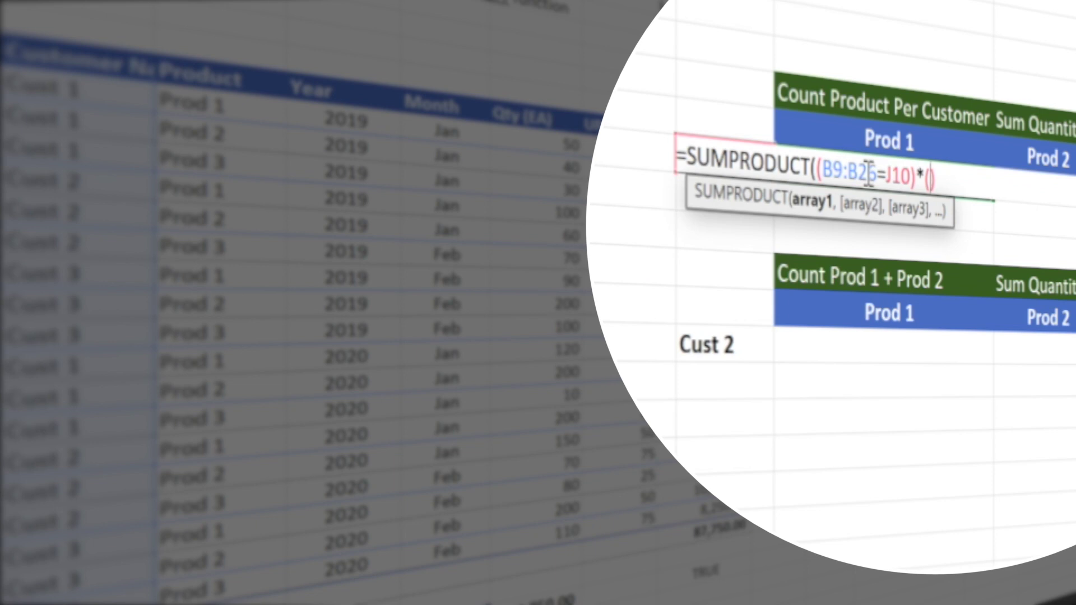
pyautogui.moveTo(272, 112); pyautogui.dragTo(247, 571)
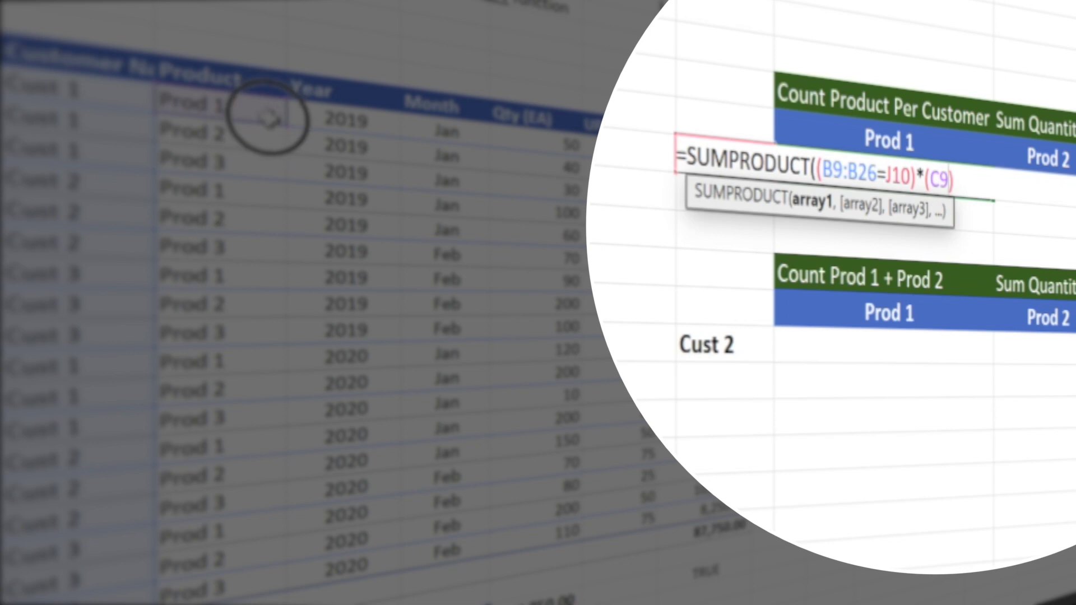
pyautogui.write('=')
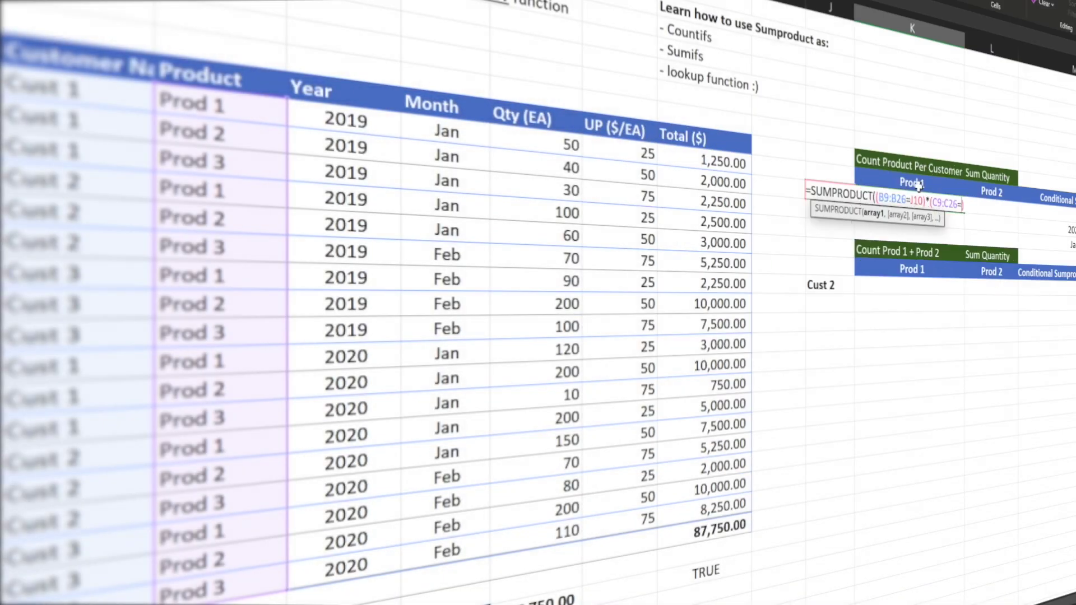
pyautogui.click(917, 185)
pyautogui.write(')')
pyautogui.hotkey('ctrl', 'Return')
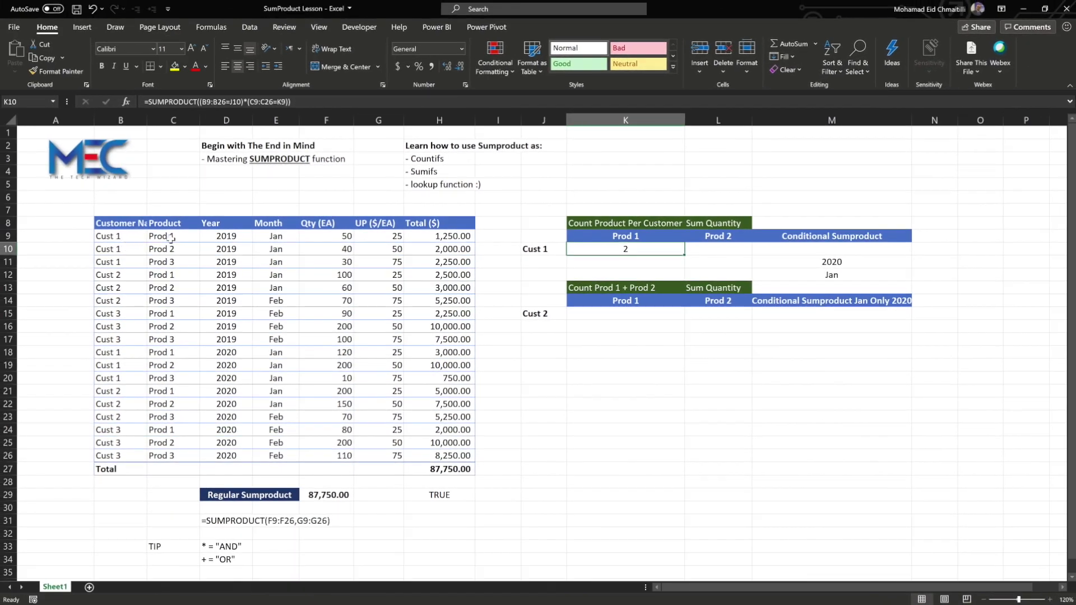
pyautogui.moveTo(171, 238); pyautogui.dragTo(115, 235)
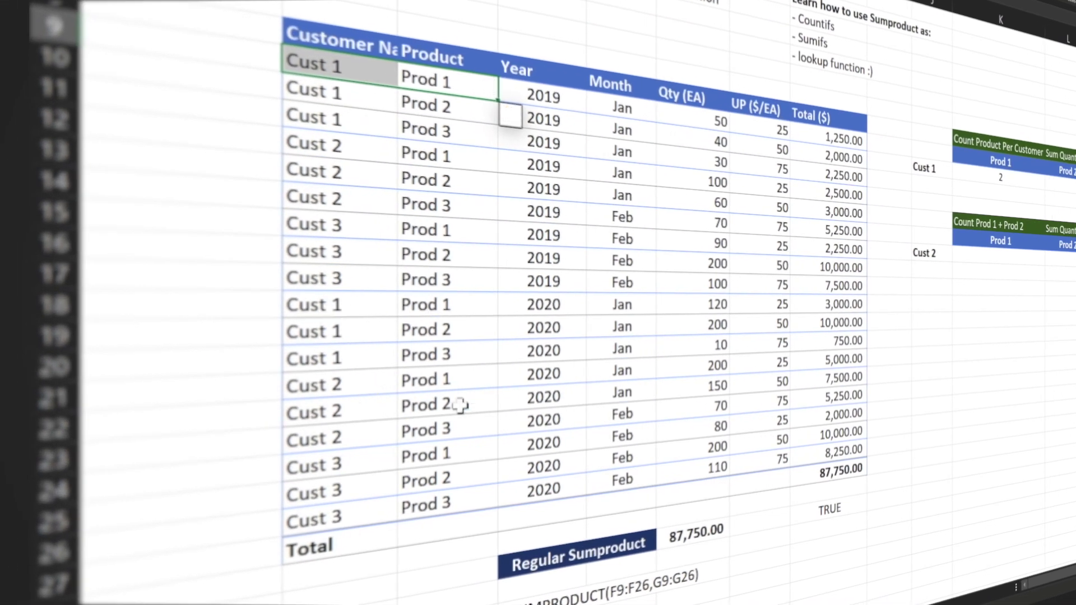
# Step: Fill the two Cust 1 / Prod 1 rows yellow using Format Painter
pyautogui.click(356, 304)
pyautogui.moveTo(356, 304); pyautogui.dragTo(432, 305)
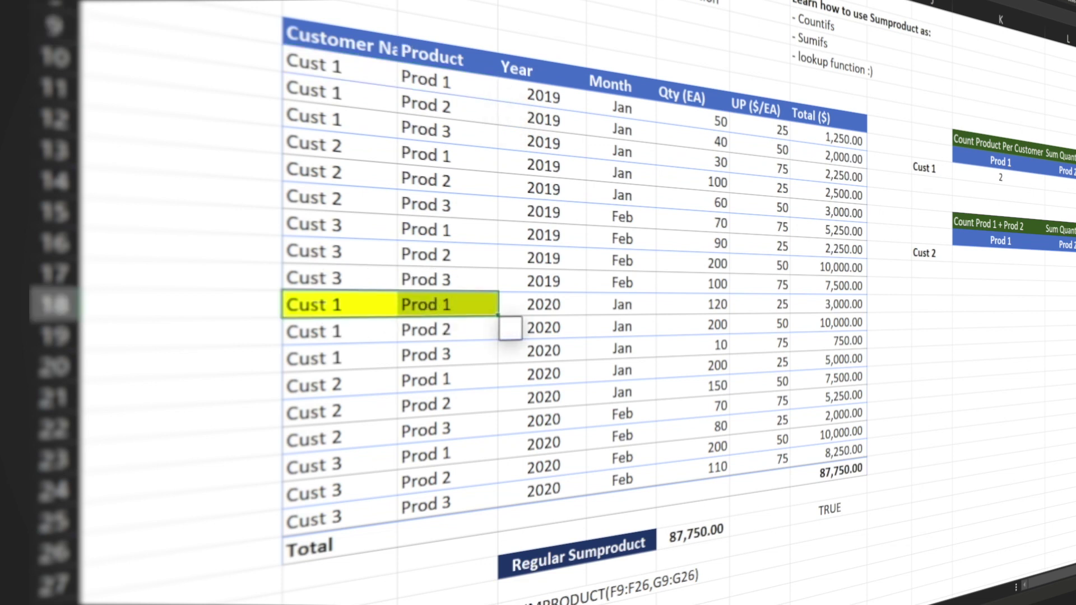
pyautogui.moveTo(374, 73); pyautogui.dragTo(451, 90)
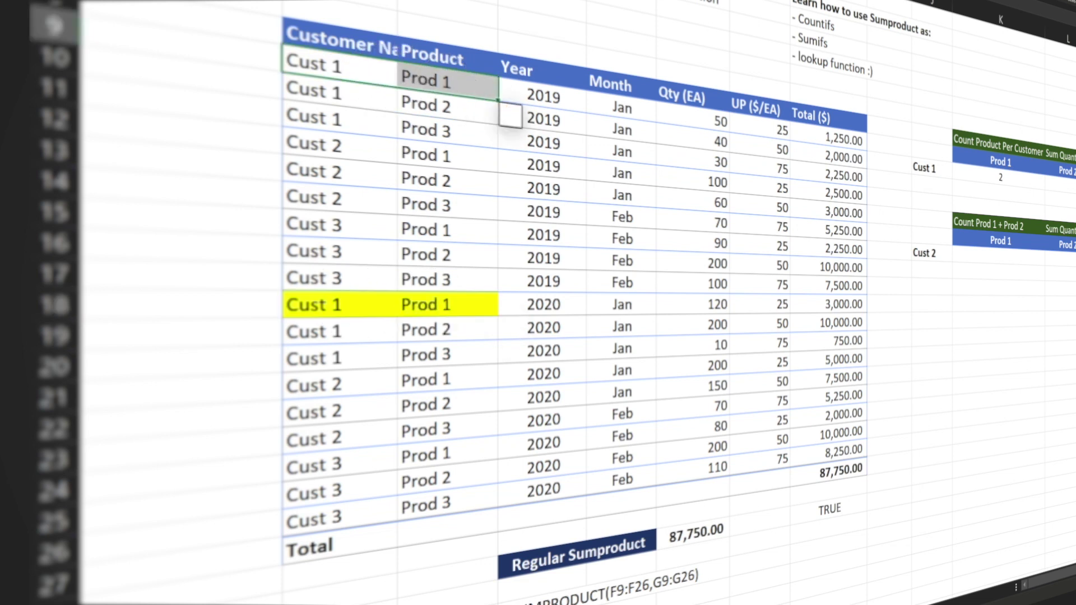
pyautogui.click(500, 268)
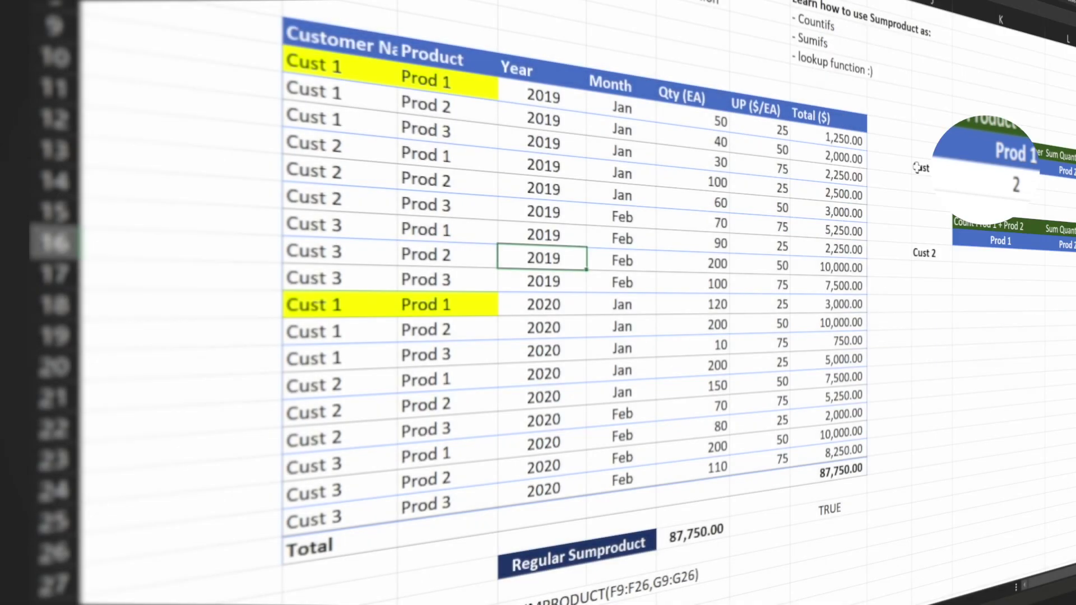
# Step: Change the customer label in J10 to Cust 2
pyautogui.click(943, 171)
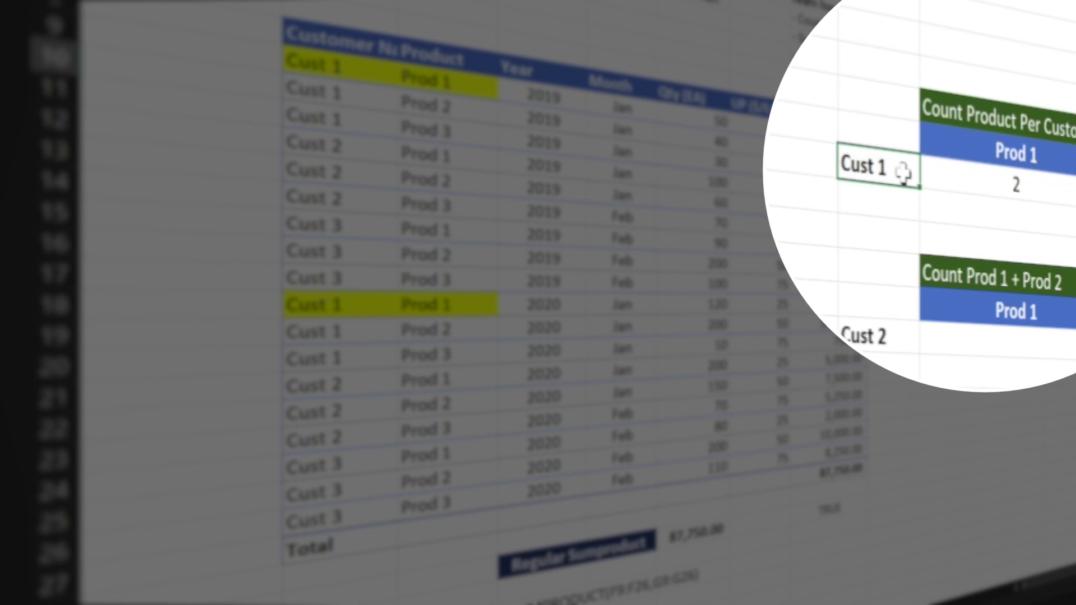
pyautogui.doubleClick(902, 172)
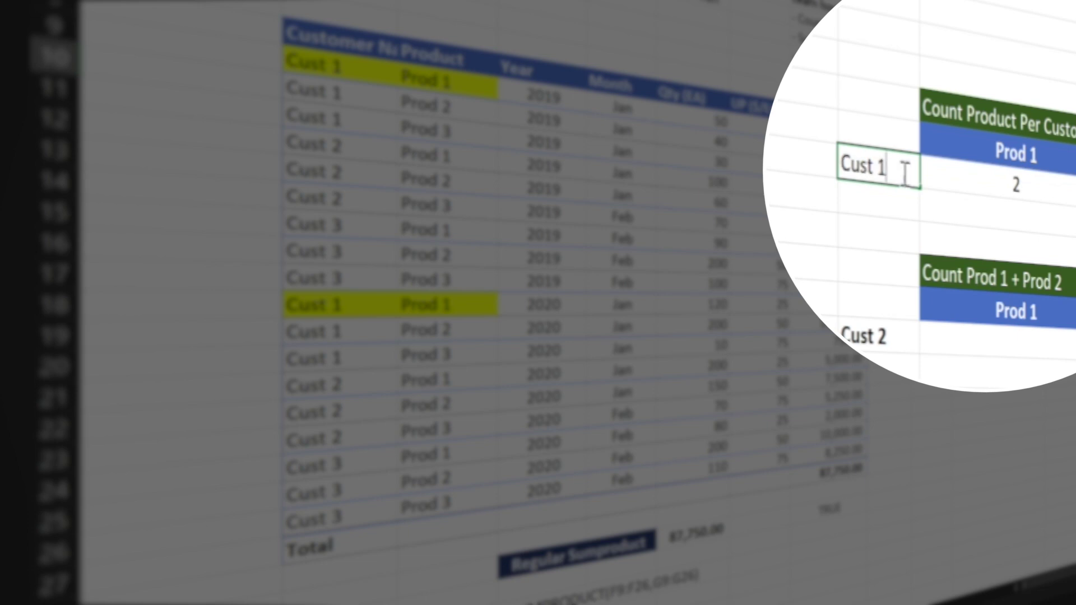
pyautogui.press('BackSpace')
pyautogui.write('2')
pyautogui.press('Return')
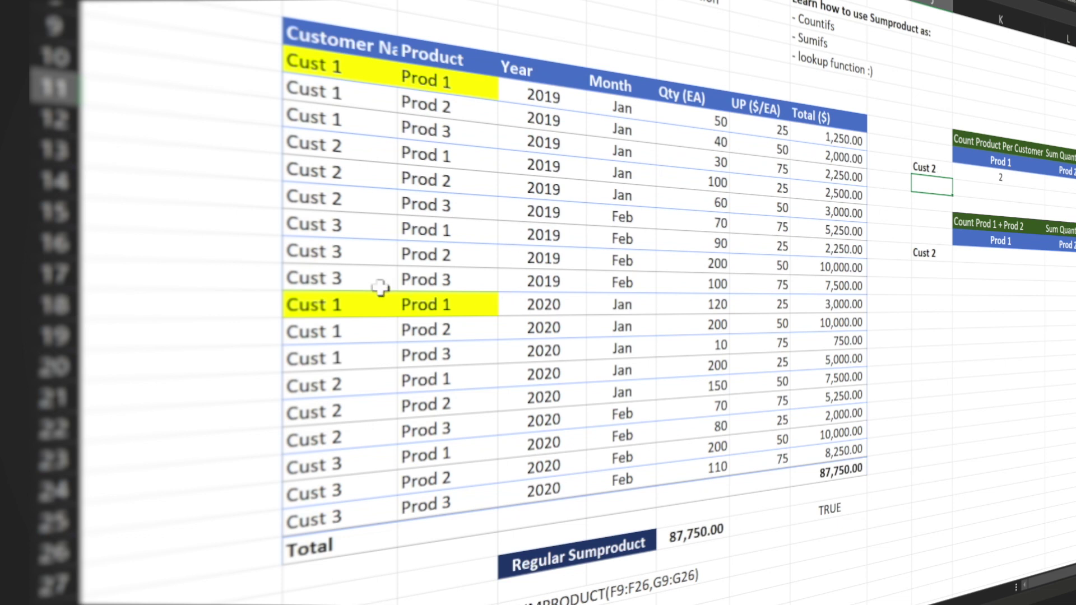
# Step: Change row 13's product to Prod 1, keeping the count result intact
pyautogui.doubleClick(472, 184)
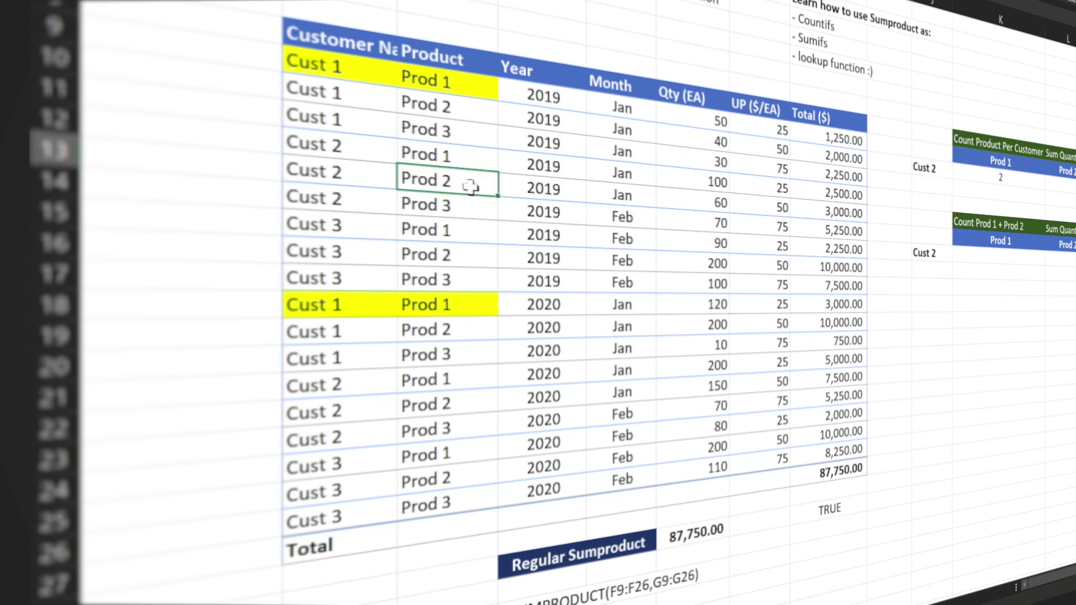
pyautogui.press('BackSpace')
pyautogui.write('1')
pyautogui.press('Return')
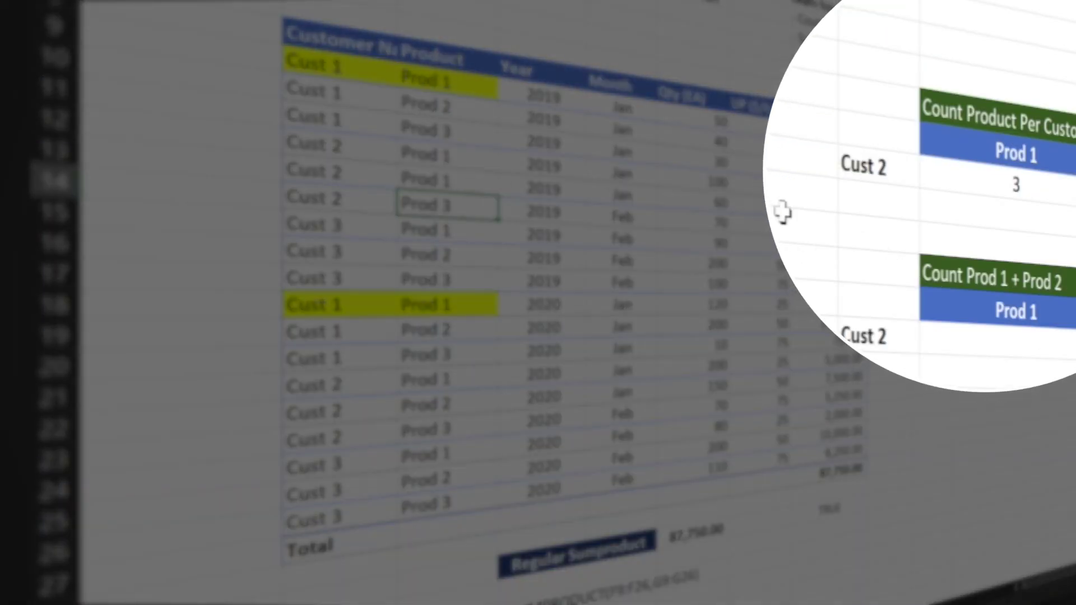
pyautogui.click(1014, 180)
pyautogui.press('Delete')
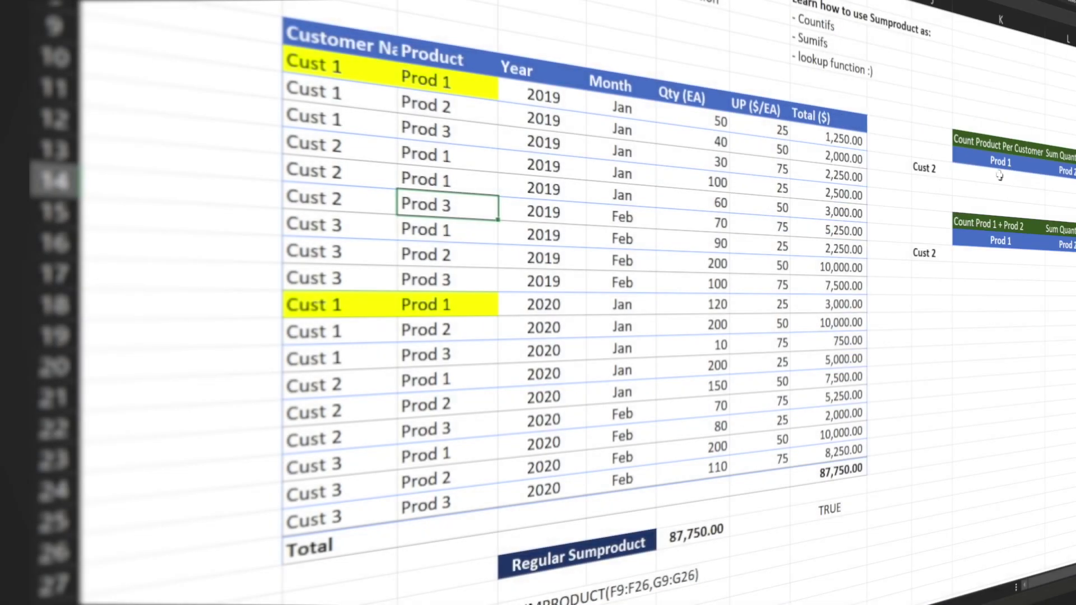
pyautogui.hotkey('ctrl', 'z')
pyautogui.hotkey('ctrl', 'z')
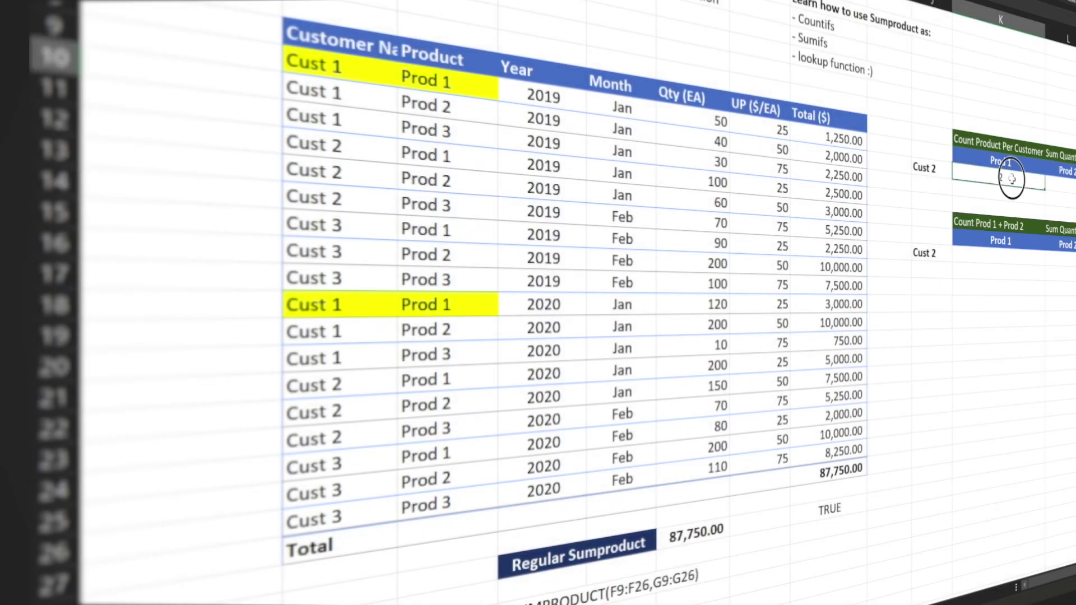
# Step: Point the count formula's product condition at Prod 2 in L9
pyautogui.doubleClick(1000, 178)
pyautogui.moveTo(1057, 185); pyautogui.dragTo(850, 158)
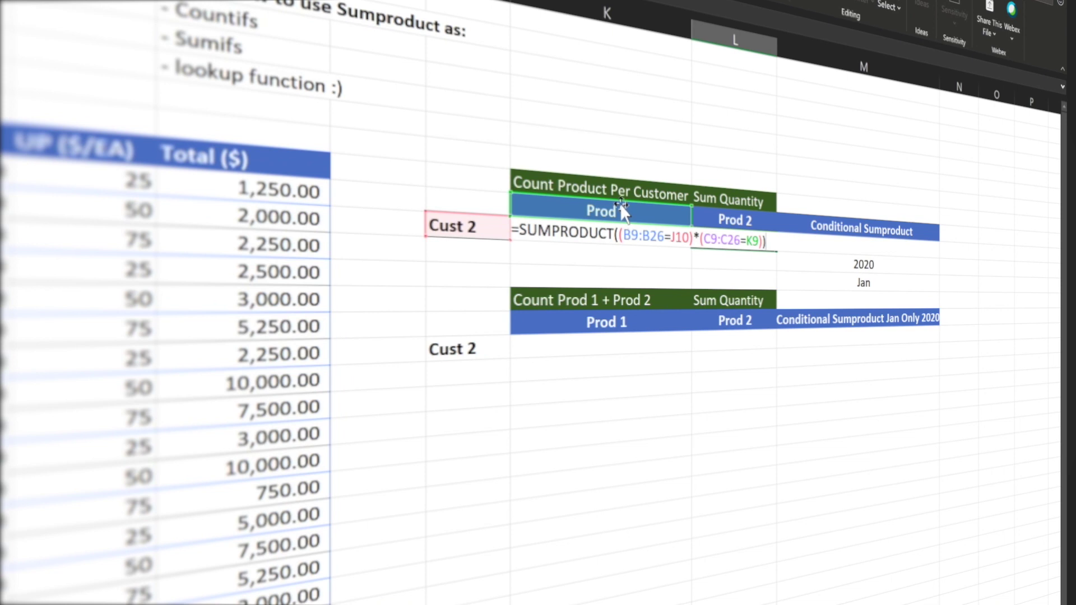
pyautogui.moveTo(621, 203); pyautogui.dragTo(719, 216)
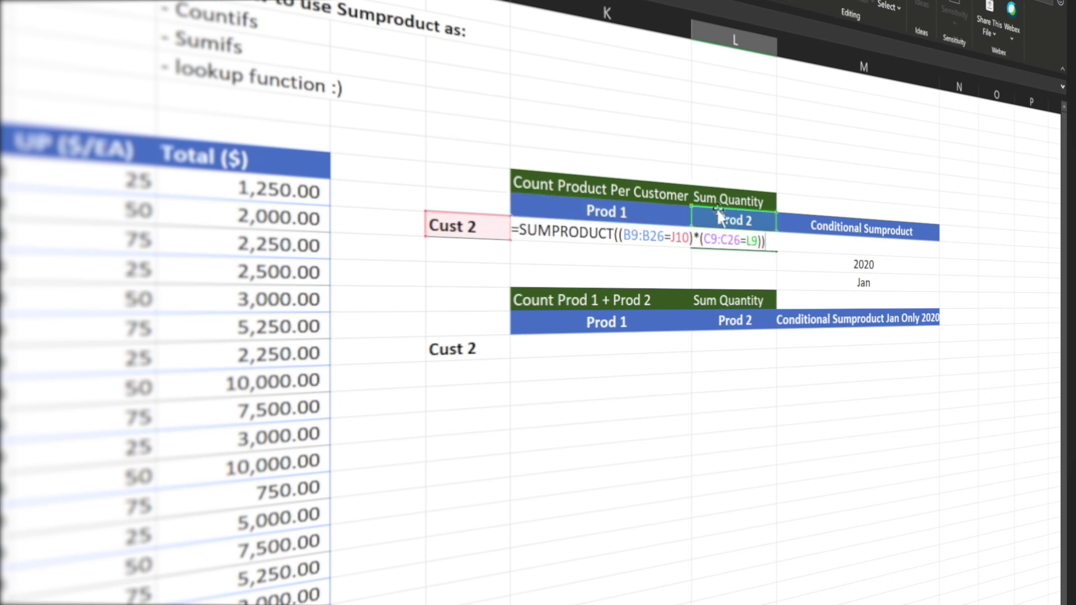
pyautogui.press('Return')
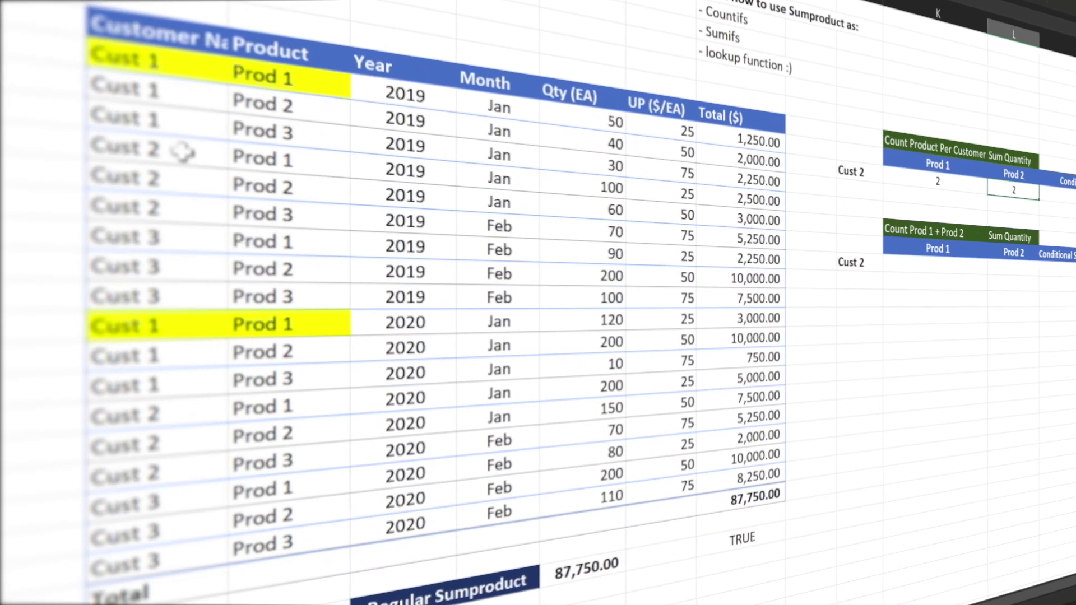
# Step: Relabel row 14's product and a lower Prod 3 entry as Prod 2
pyautogui.click(312, 211)
pyautogui.doubleClick(312, 211)
pyautogui.press('BackSpace')
pyautogui.write('2')
pyautogui.press('Return')
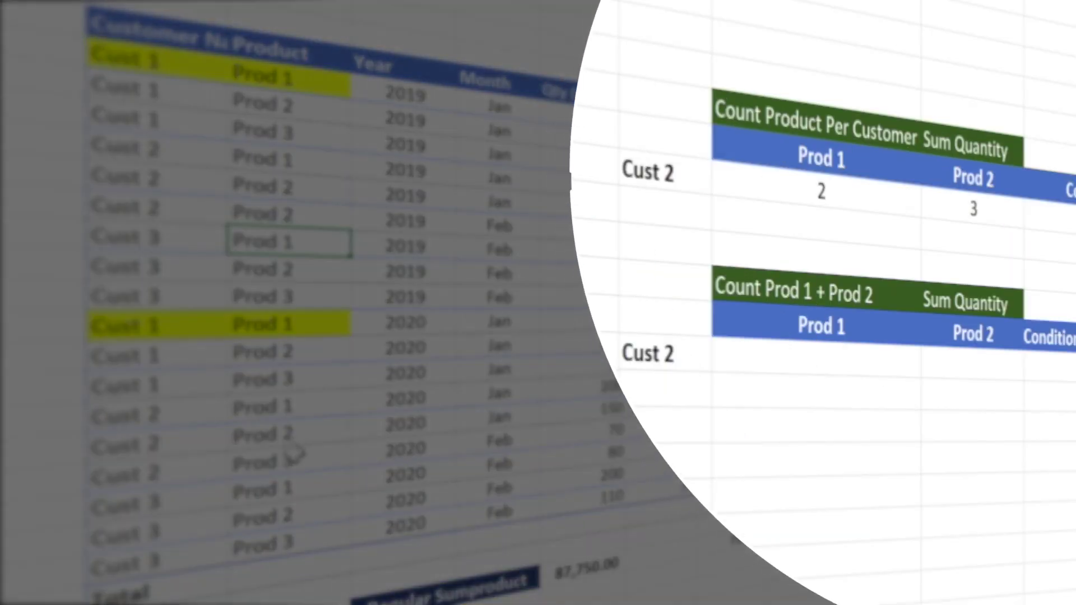
pyautogui.click(297, 456)
pyautogui.press('BackSpace')
pyautogui.write('2')
pyautogui.press('Return')
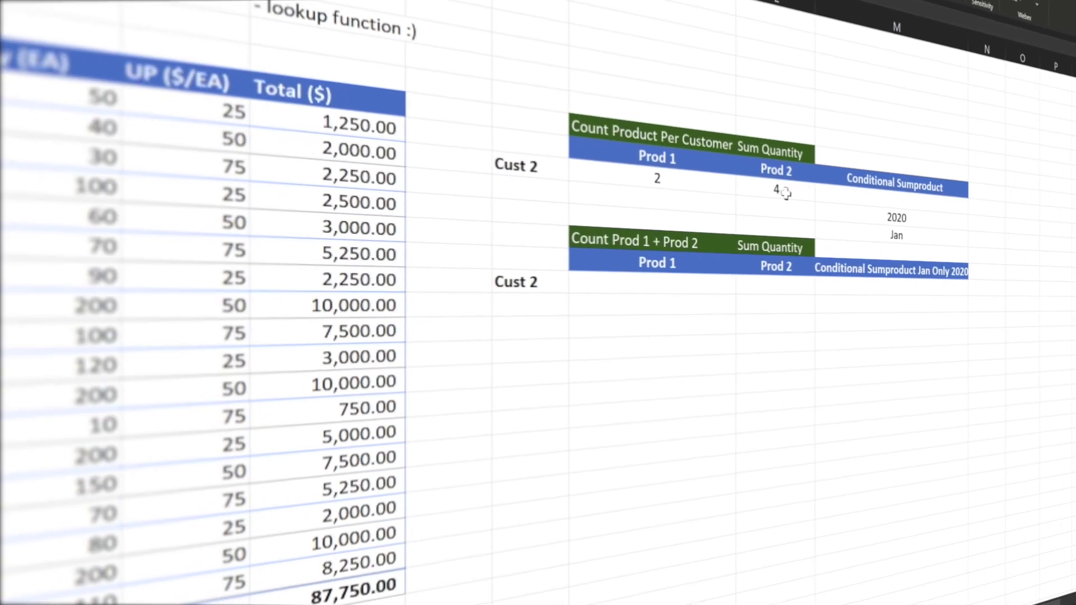
# Step: Multiply the Cust 2 / Prod 2 formula by F9:F26 so it sums quantities to 350
pyautogui.doubleClick(754, 198)
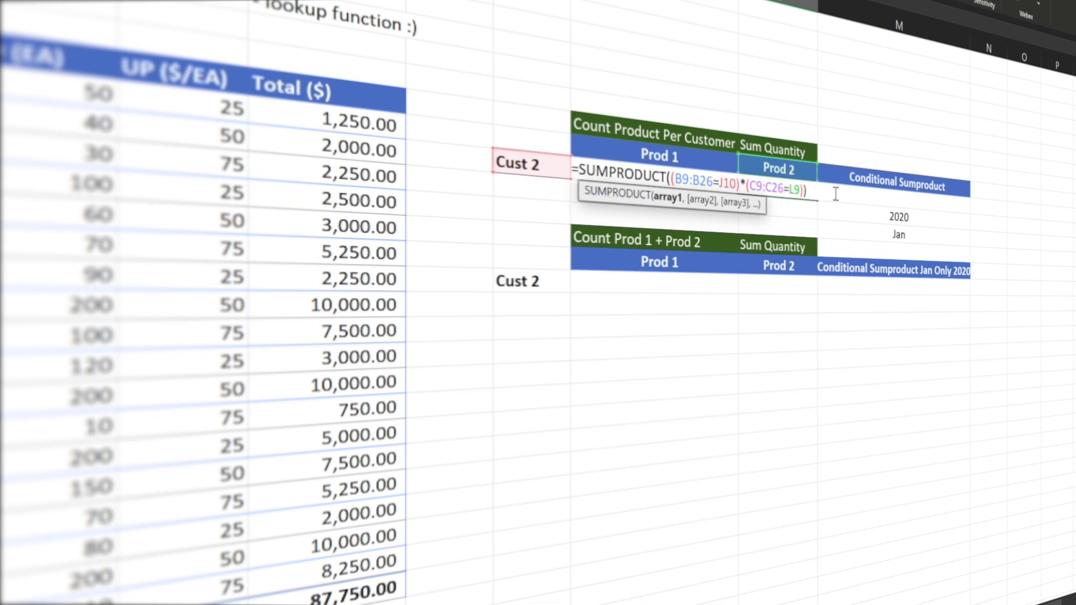
pyautogui.write('*')
pyautogui.moveTo(336, 236); pyautogui.dragTo(317, 460)
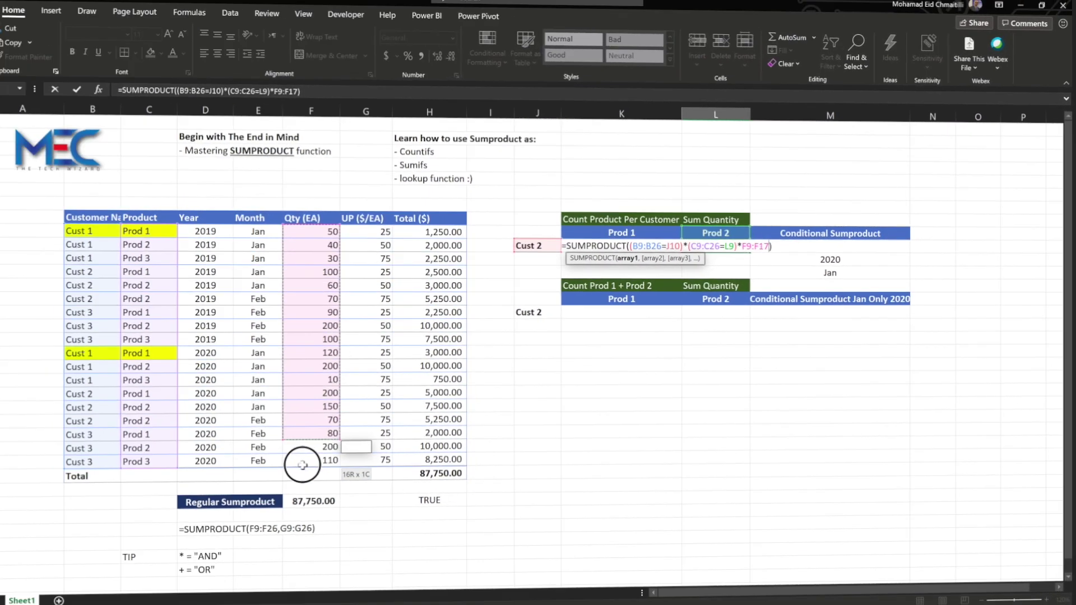
pyautogui.write(')')
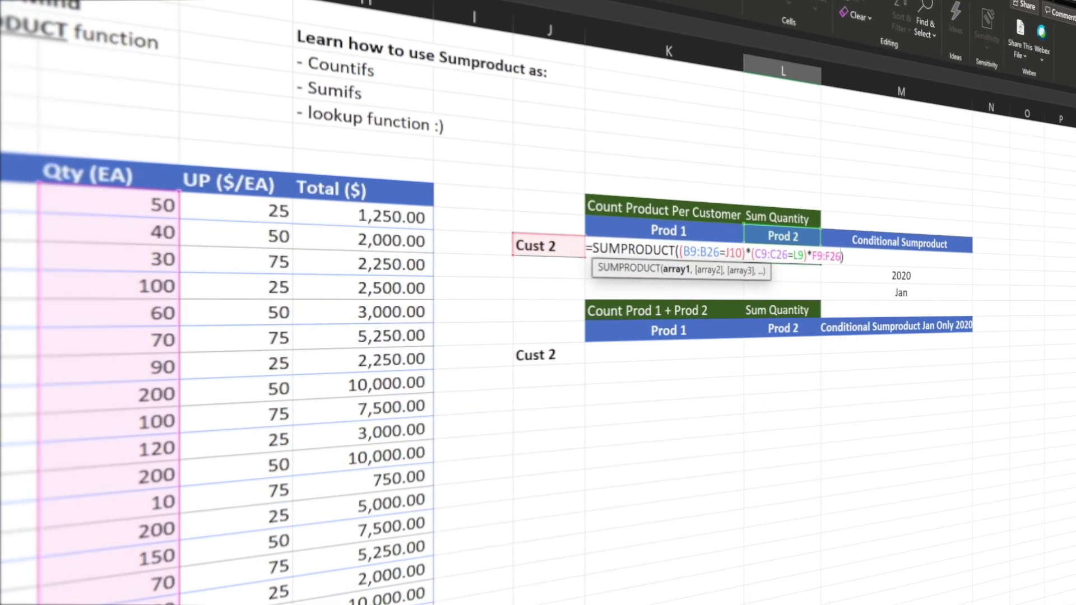
pyautogui.press('Return')
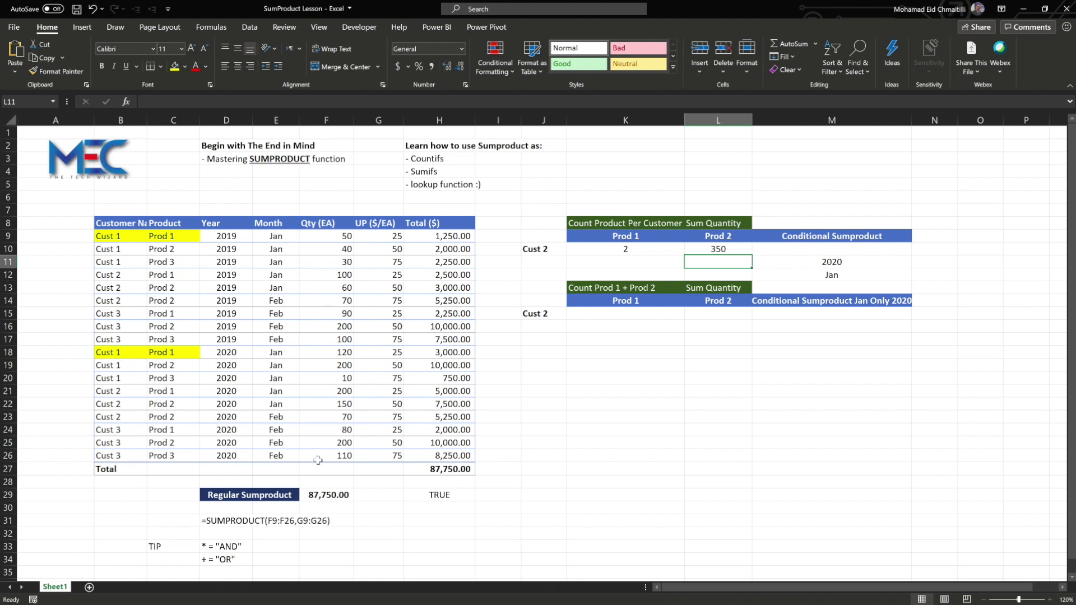
# Step: Shade the 2019 and 2020 Cust 2 / Prod 2 rows gold
pyautogui.click(728, 251)
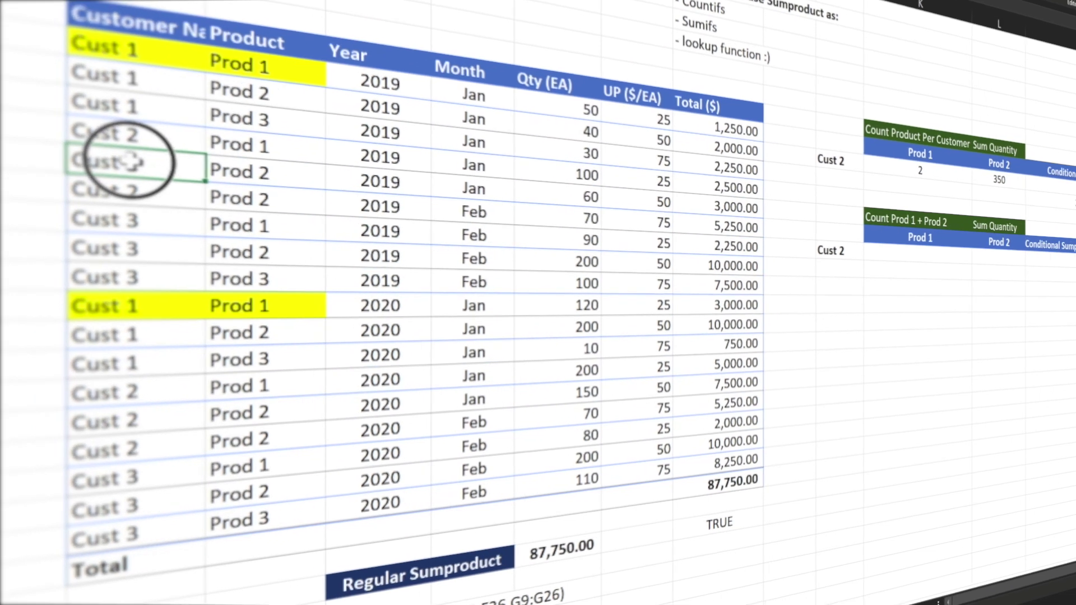
pyautogui.moveTo(119, 288); pyautogui.dragTo(339, 287)
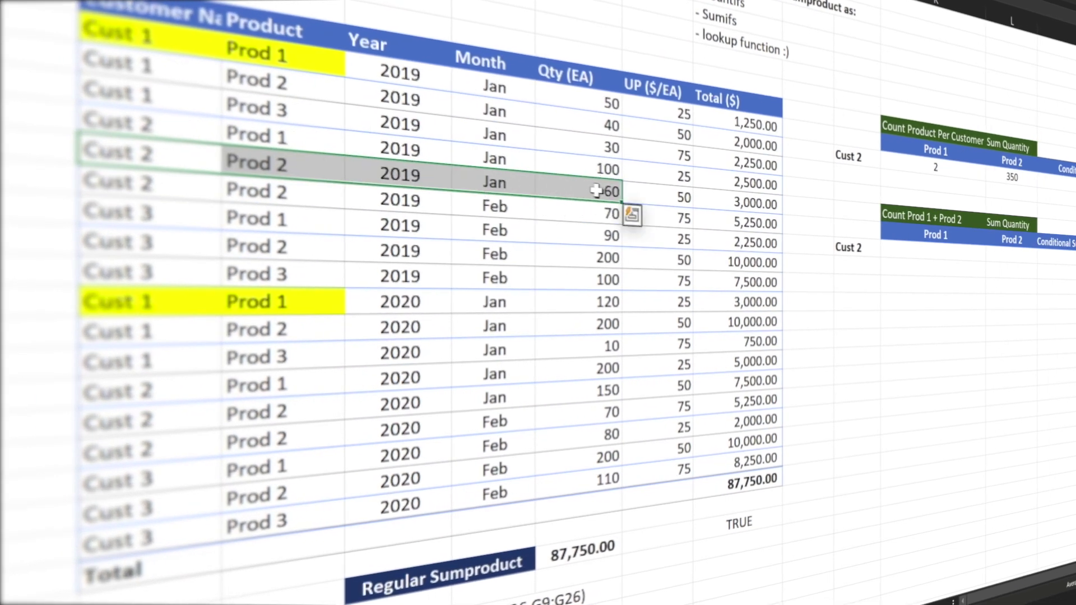
pyautogui.hotkey('shift', 'Down')
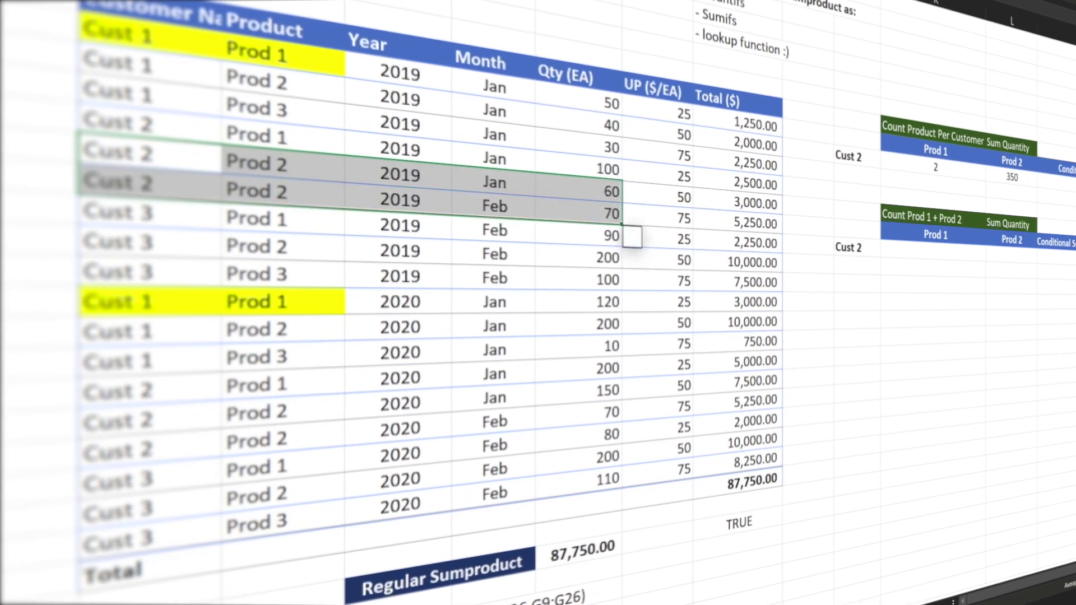
pyautogui.hotkey('alt', 'h')
pyautogui.press('h')
pyautogui.press('Right')
pyautogui.press('Right')
pyautogui.press('Right')
pyautogui.press('Return')
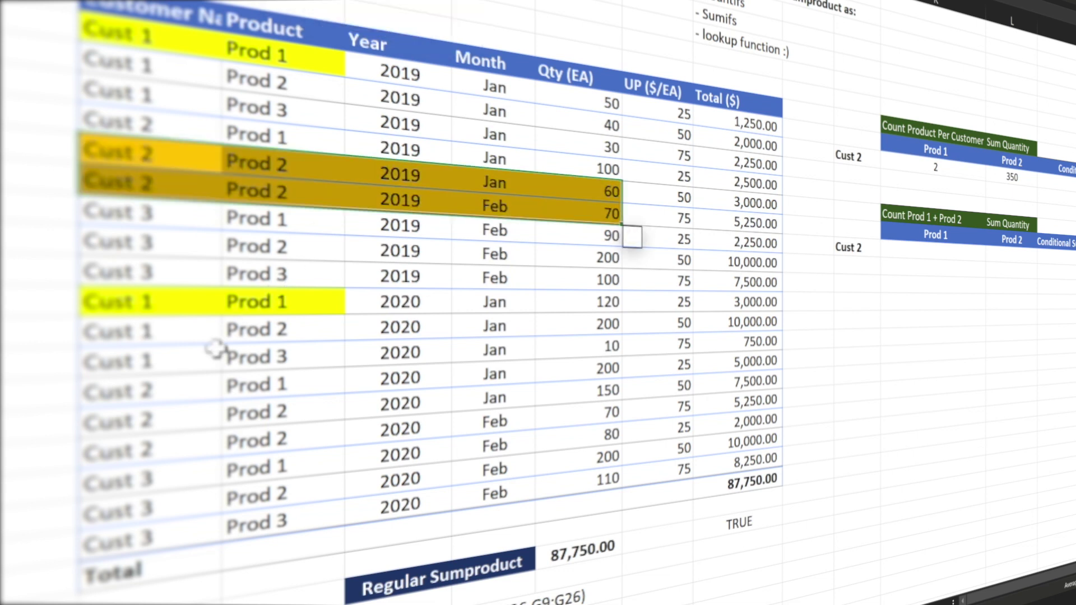
pyautogui.click(136, 423)
pyautogui.moveTo(136, 423); pyautogui.dragTo(615, 411)
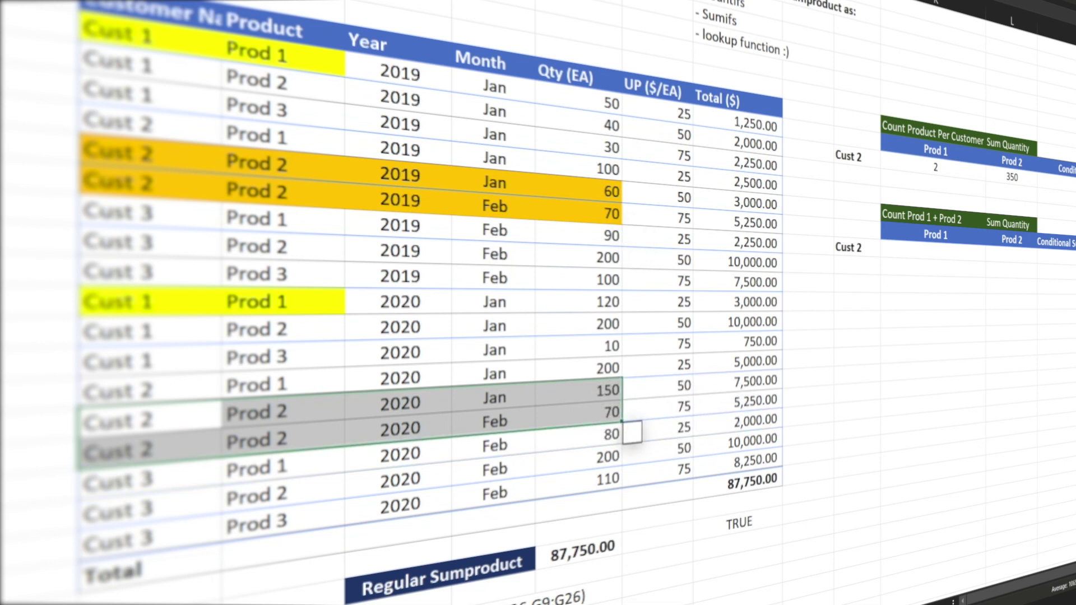
# Step: Select the quantities 60, 70, 150 and 70 to confirm they sum to 350
pyautogui.moveTo(594, 193); pyautogui.dragTo(595, 207)
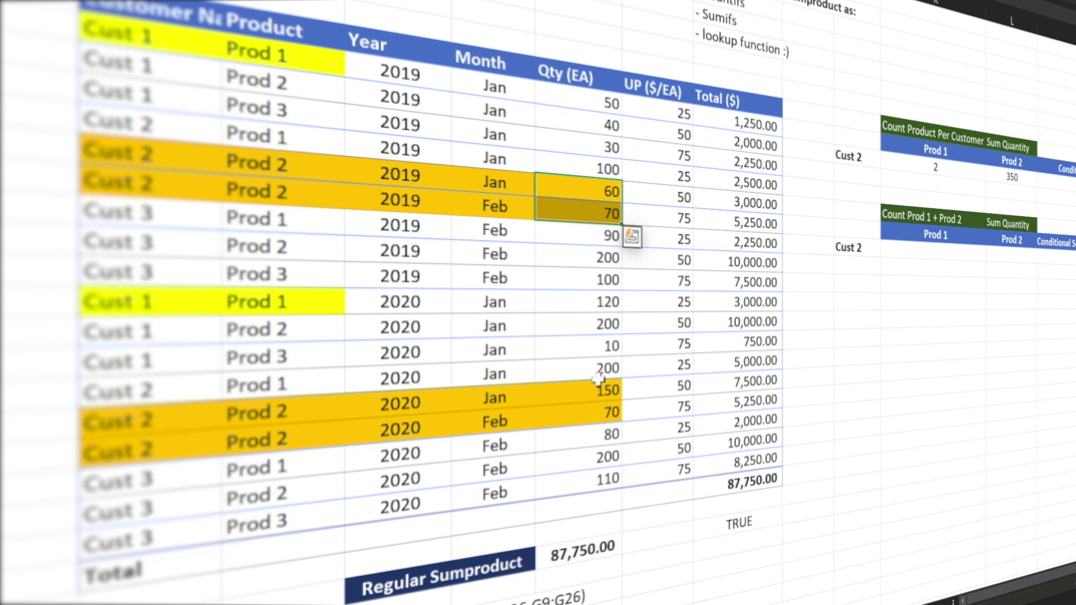
pyautogui.keyDown('ctrl'); pyautogui.moveTo(598, 395); pyautogui.dragTo(598, 412); pyautogui.keyUp('ctrl')
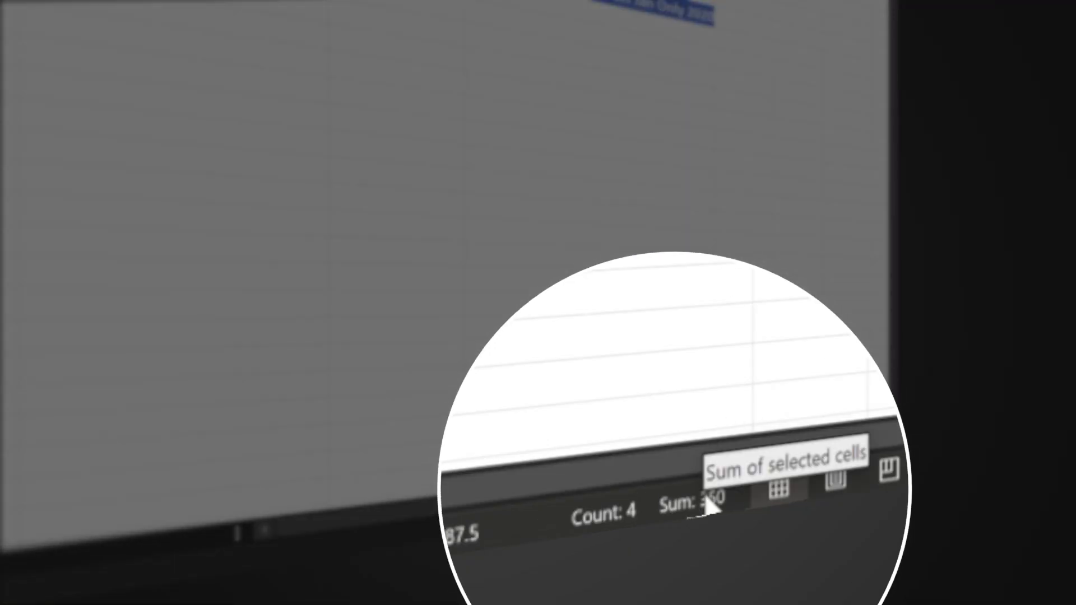
pyautogui.click(531, 216)
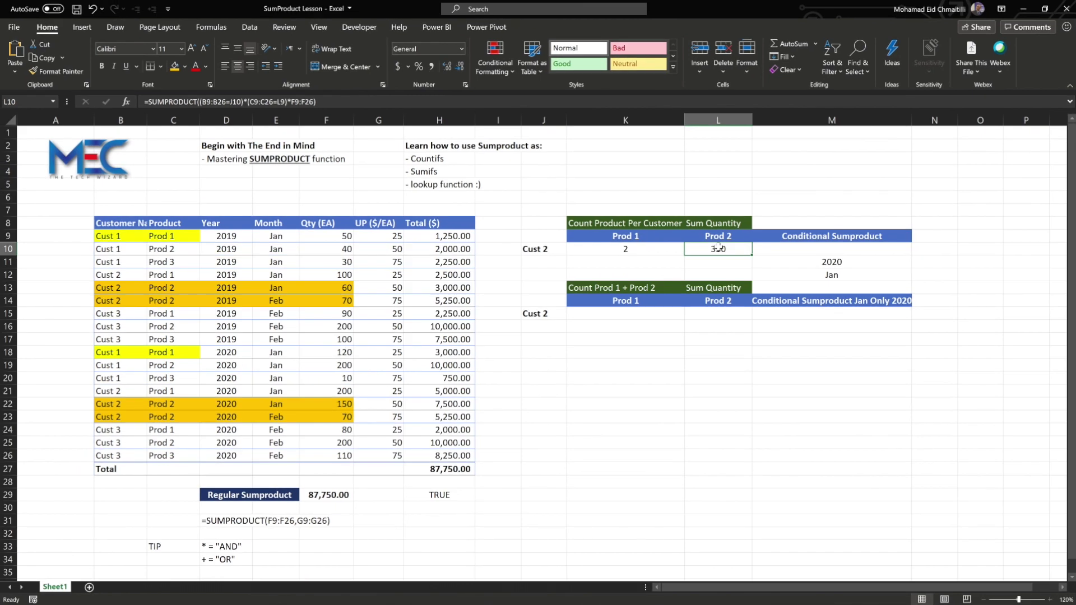
pyautogui.click(795, 247)
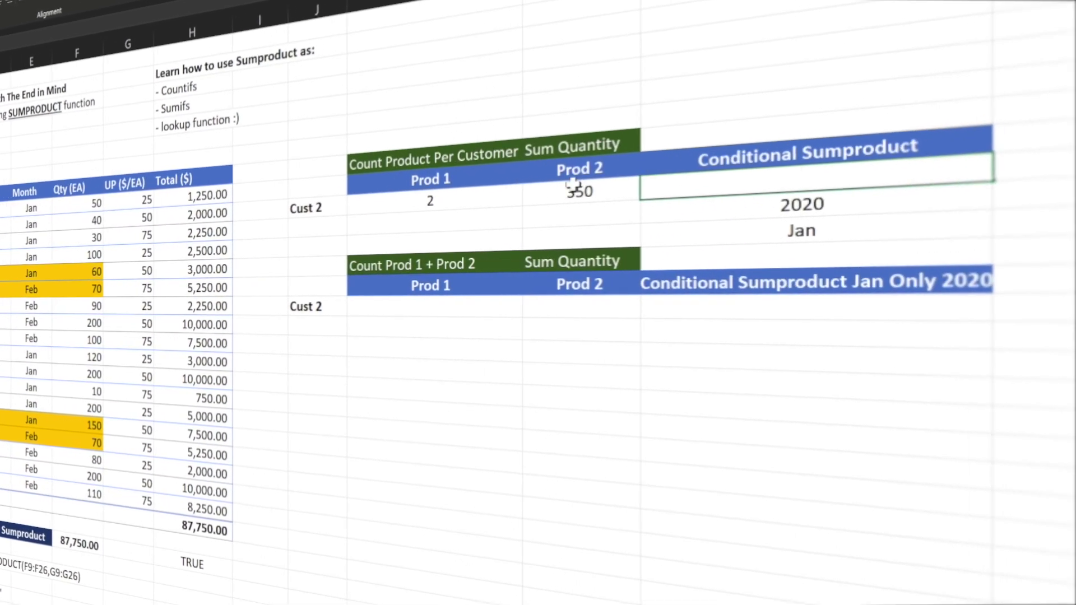
pyautogui.doubleClick(567, 188)
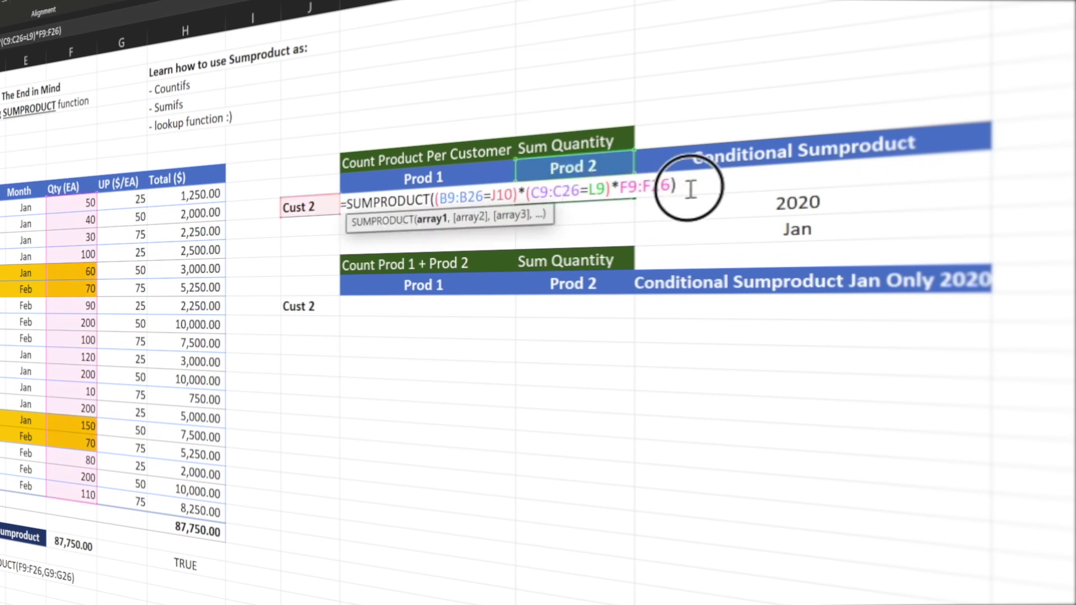
pyautogui.press('Escape')
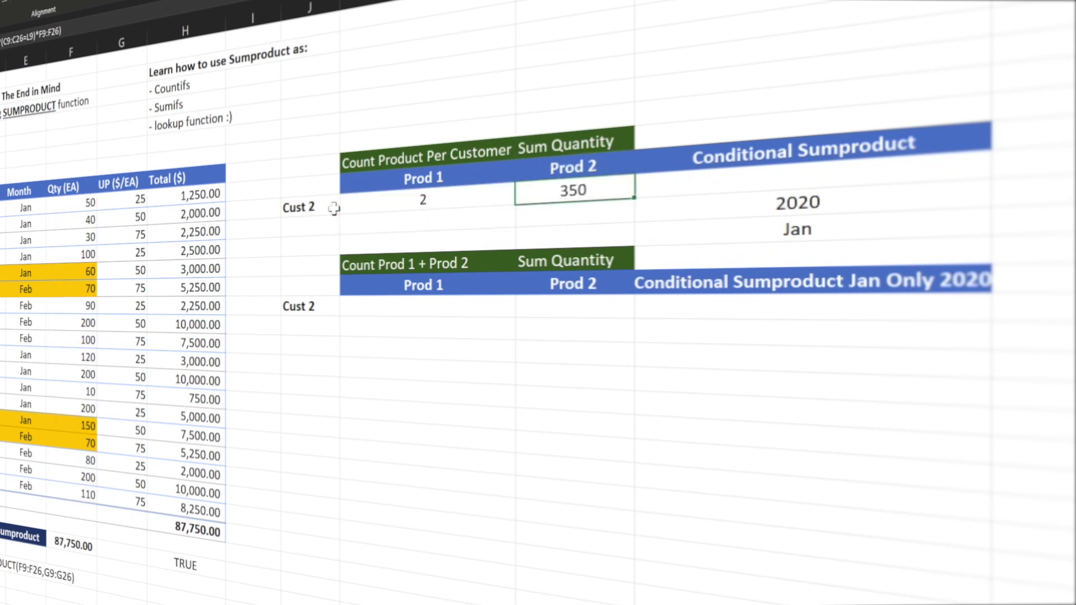
# Step: Extend the Conditional Sumproduct formula with *G9:G26 so it returns 21000
pyautogui.doubleClick(670, 189)
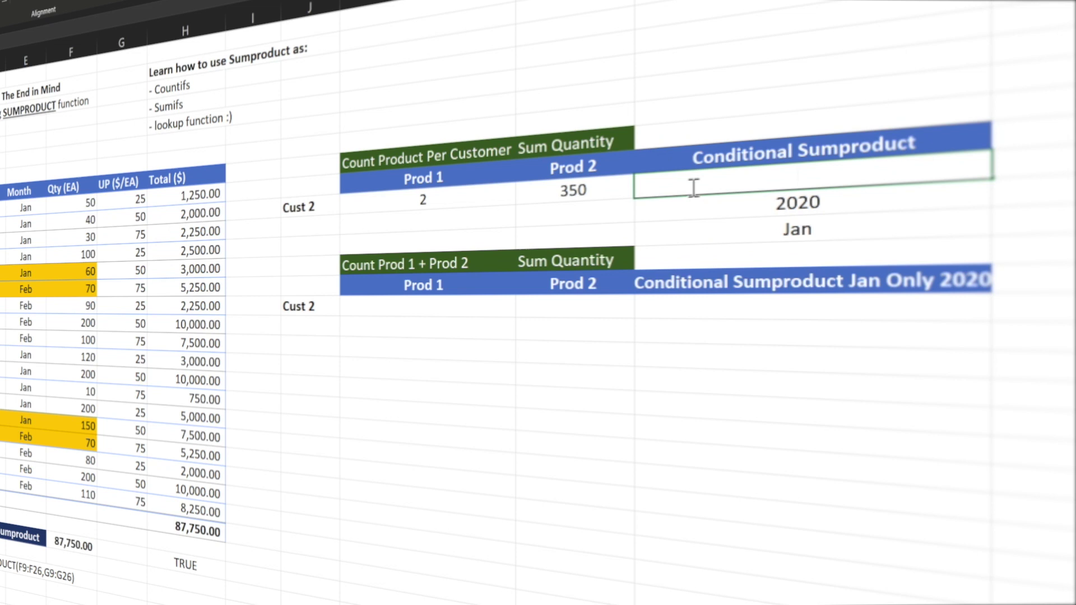
pyautogui.click(984, 166)
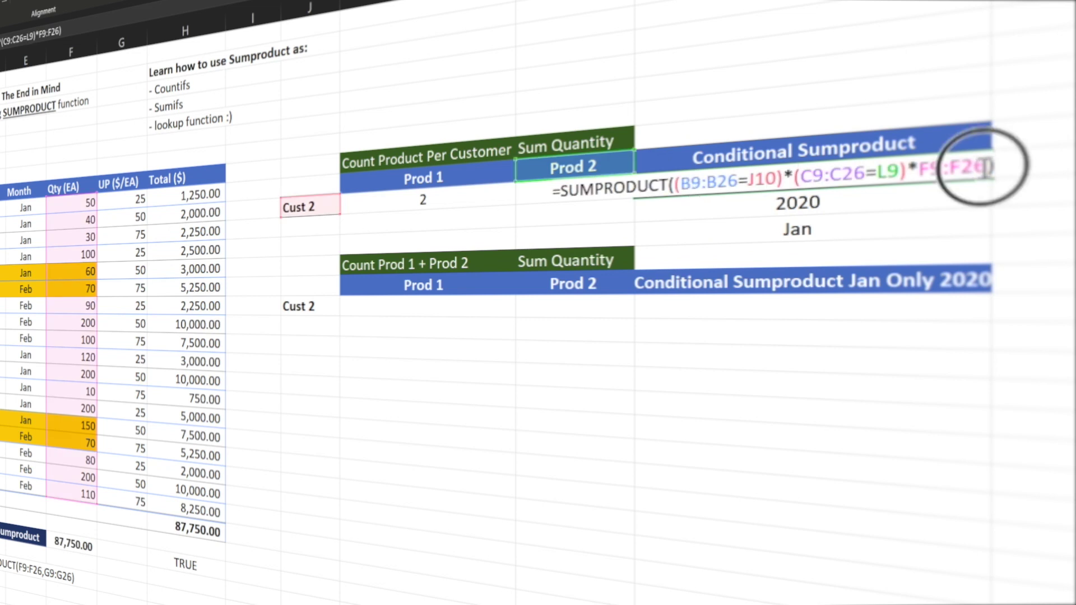
pyautogui.write('*')
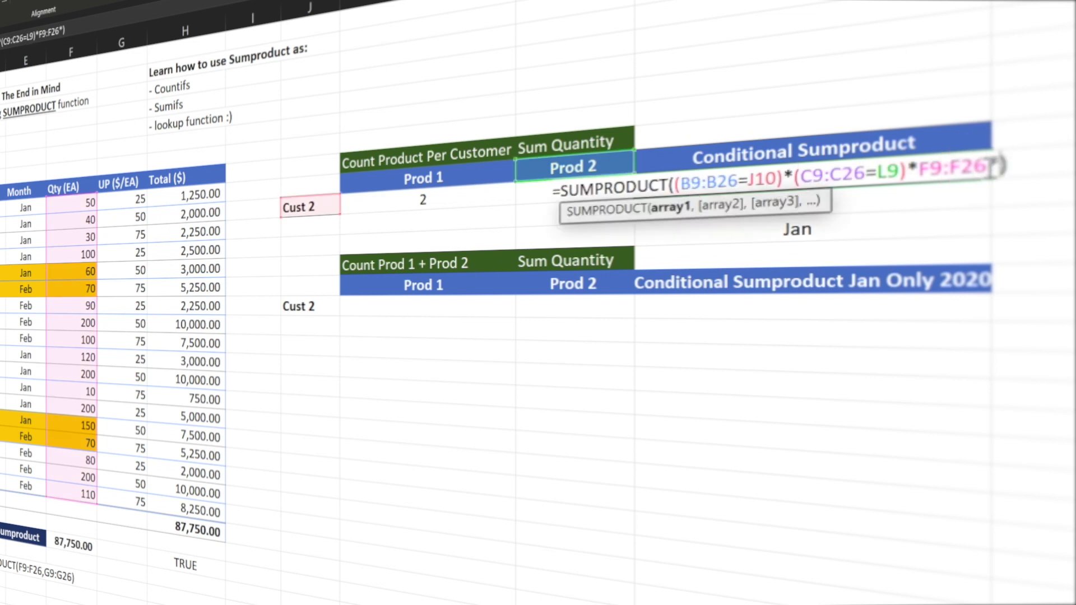
pyautogui.click(123, 206)
pyautogui.moveTo(123, 205); pyautogui.dragTo(121, 495)
pyautogui.press('Return')
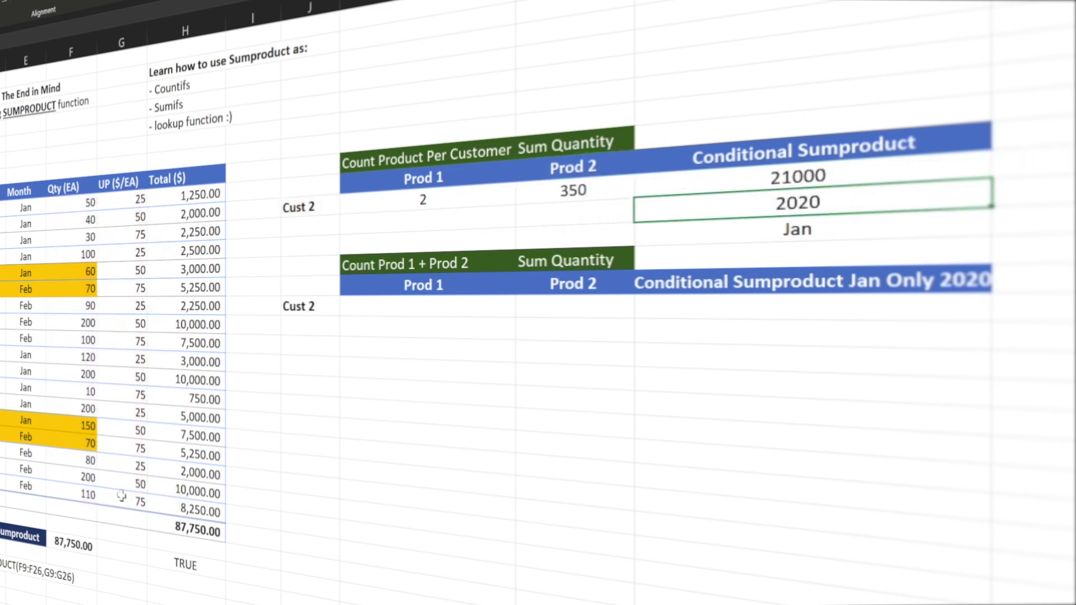
# Step: Format the result as 21,000.00 and check it against the highlighted rows' totals
pyautogui.click(766, 178)
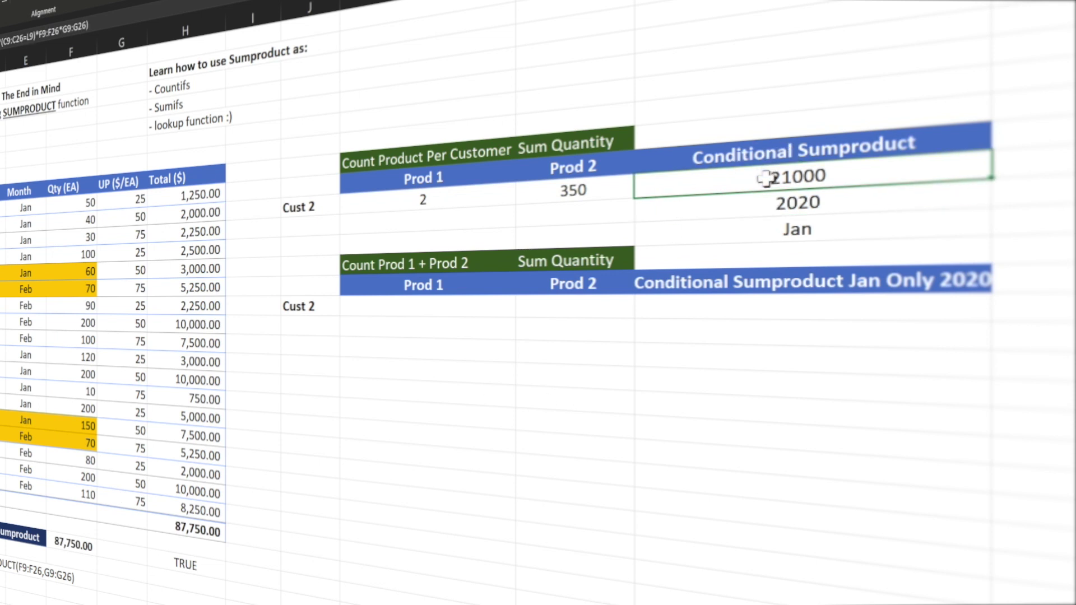
pyautogui.hotkey('ctrl', 'shift', '1')
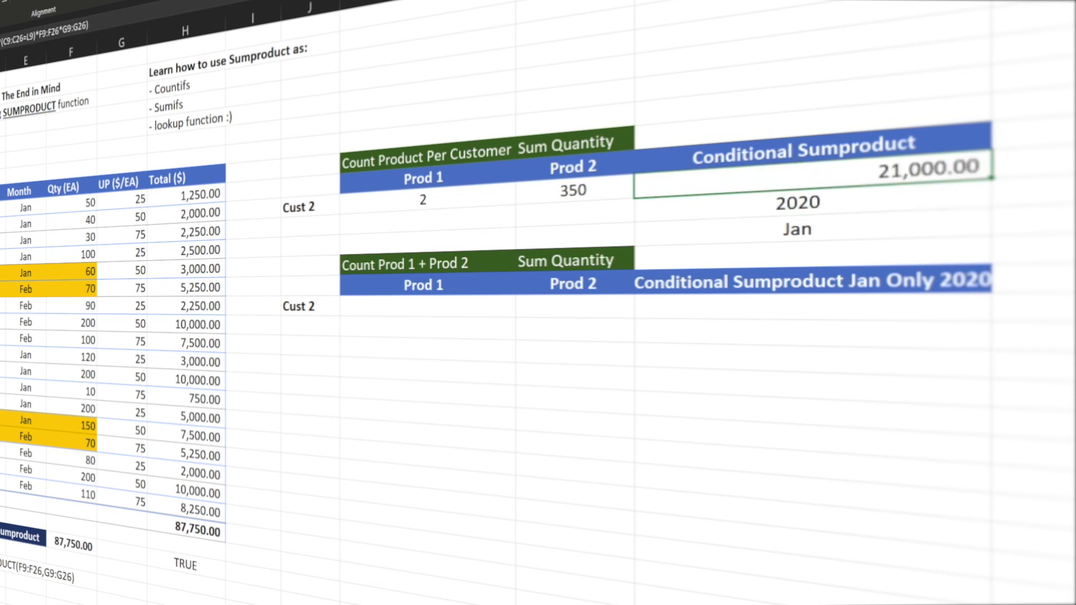
pyautogui.moveTo(195, 270); pyautogui.dragTo(195, 287)
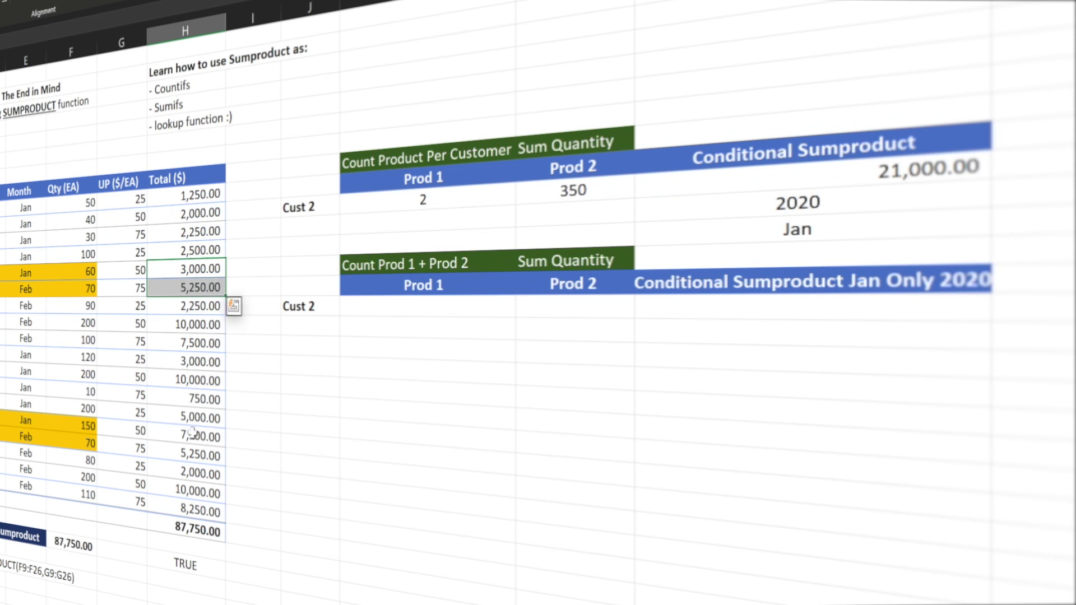
pyautogui.keyDown('ctrl'); pyautogui.moveTo(192, 435); pyautogui.dragTo(193, 454); pyautogui.keyUp('ctrl')
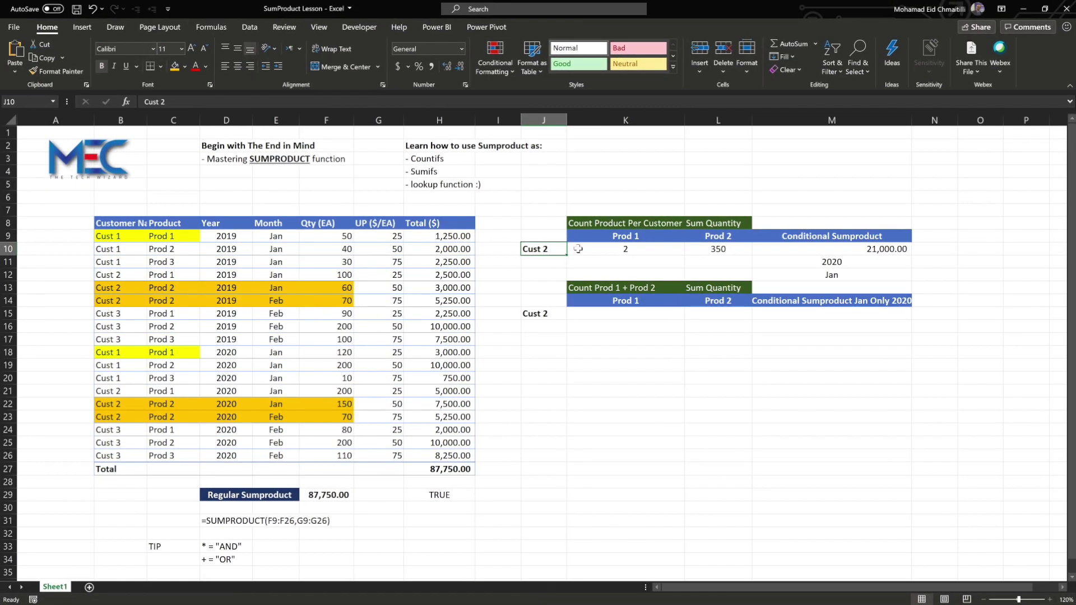
# Step: Set the customer to Cust 3 and verify its 10,000.00 Prod 2 totals sum to 20,000.00
pyautogui.write('Cust')
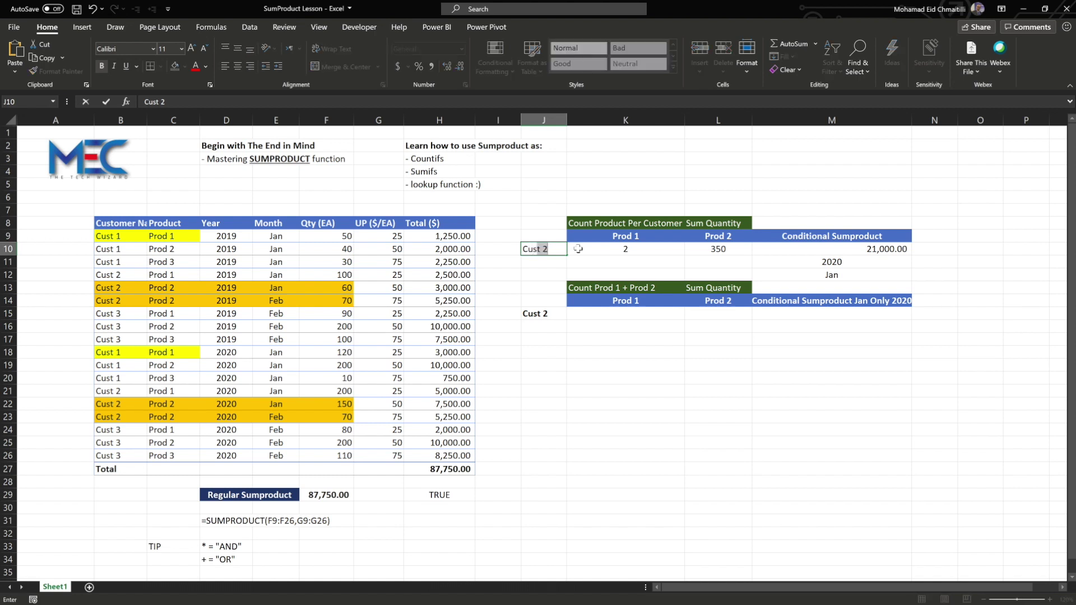
pyautogui.write('3')
pyautogui.press('Return')
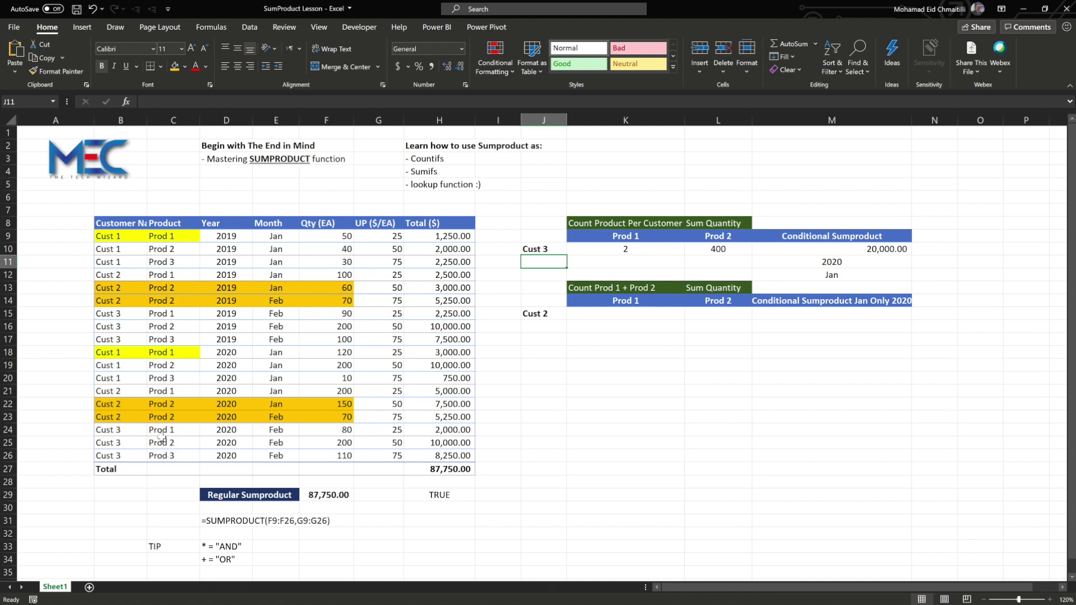
pyautogui.click(451, 444)
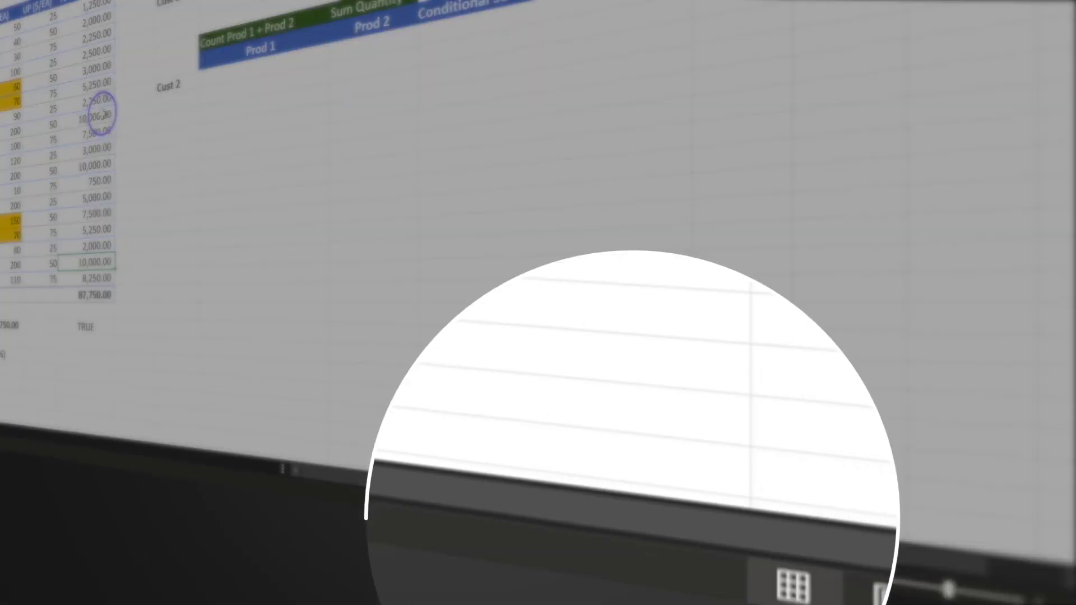
pyautogui.keyDown('ctrl'); pyautogui.click(101, 115); pyautogui.keyUp('ctrl')
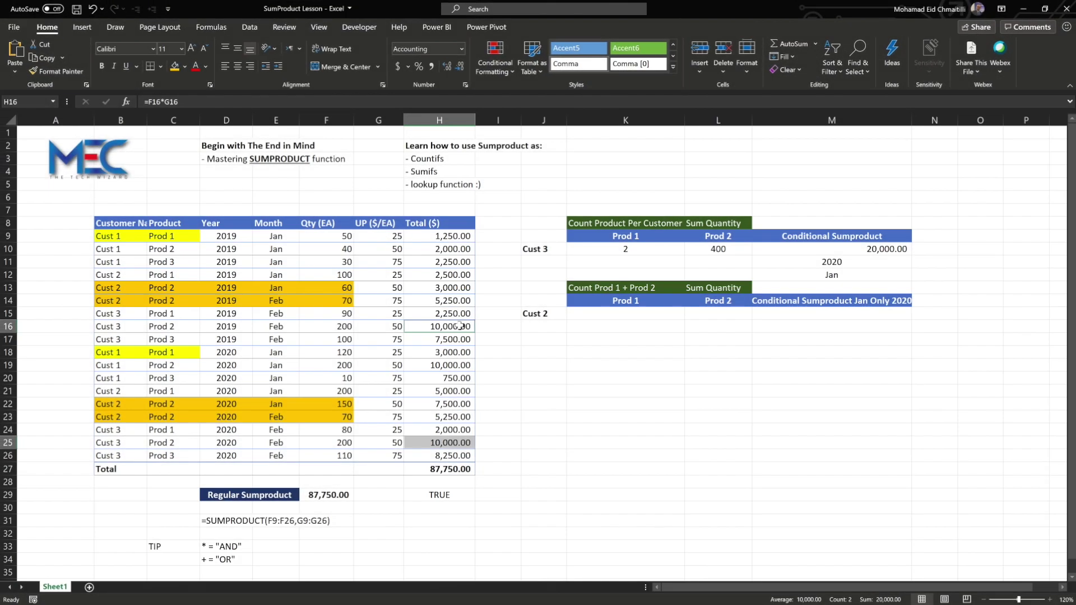
pyautogui.click(605, 313)
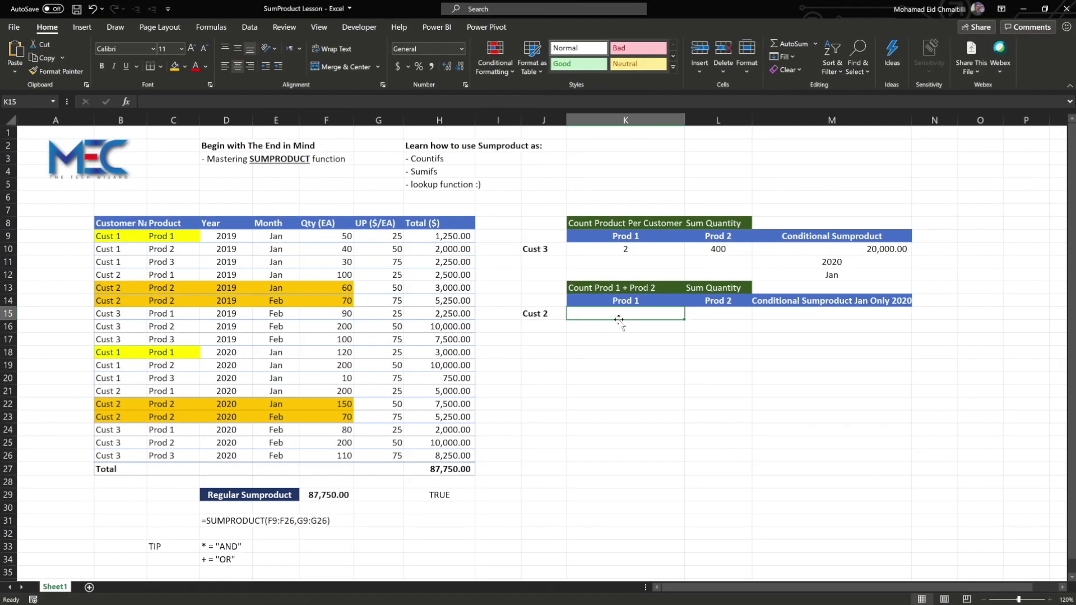
# Step: Start K15's SUMPRODUCT matching B9:B26 to Cust 2 (J15) and C9:C26 to Prod 1 (K14)
pyautogui.click(553, 313)
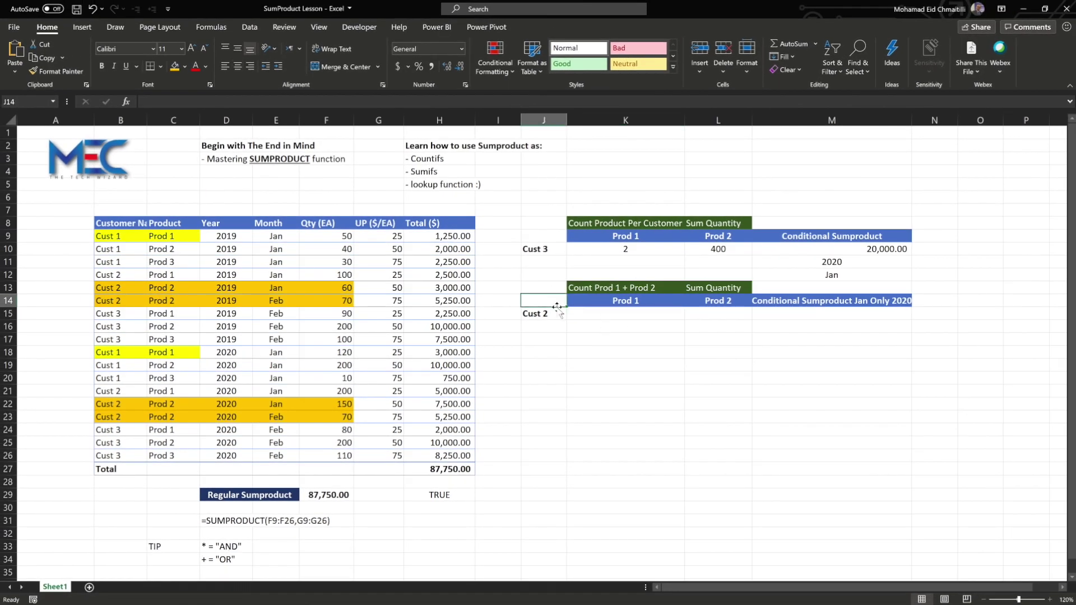
pyautogui.click(614, 312)
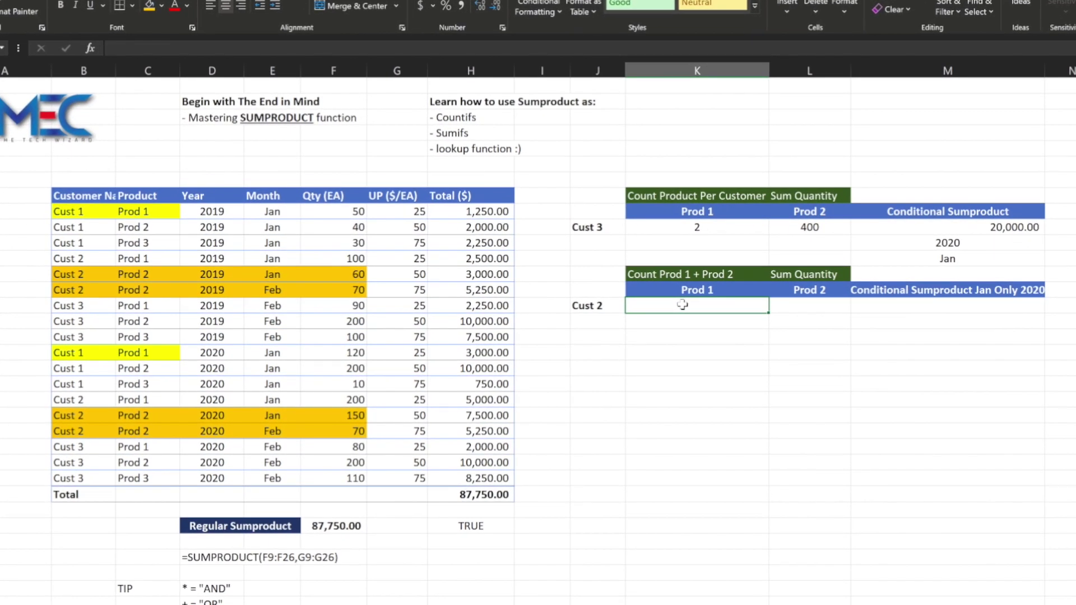
pyautogui.write('=s')
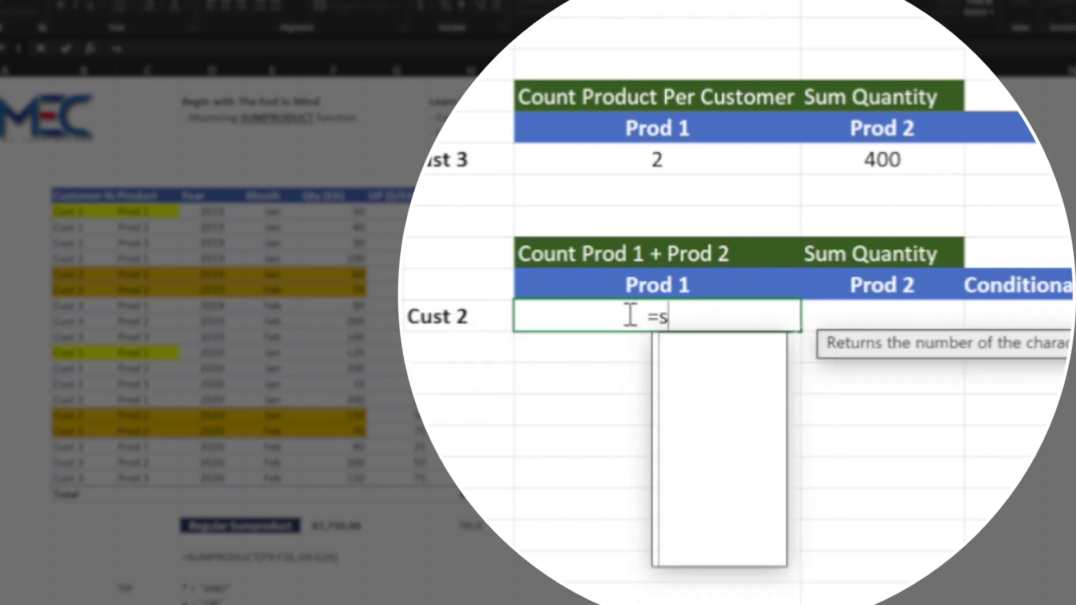
pyautogui.write('umproduct')
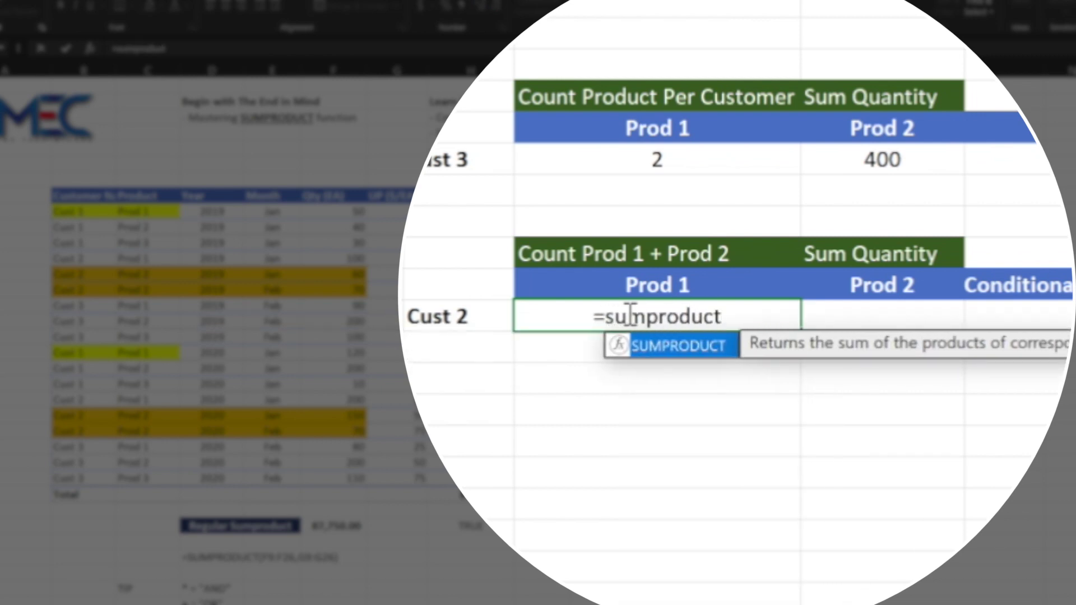
pyautogui.write('((')
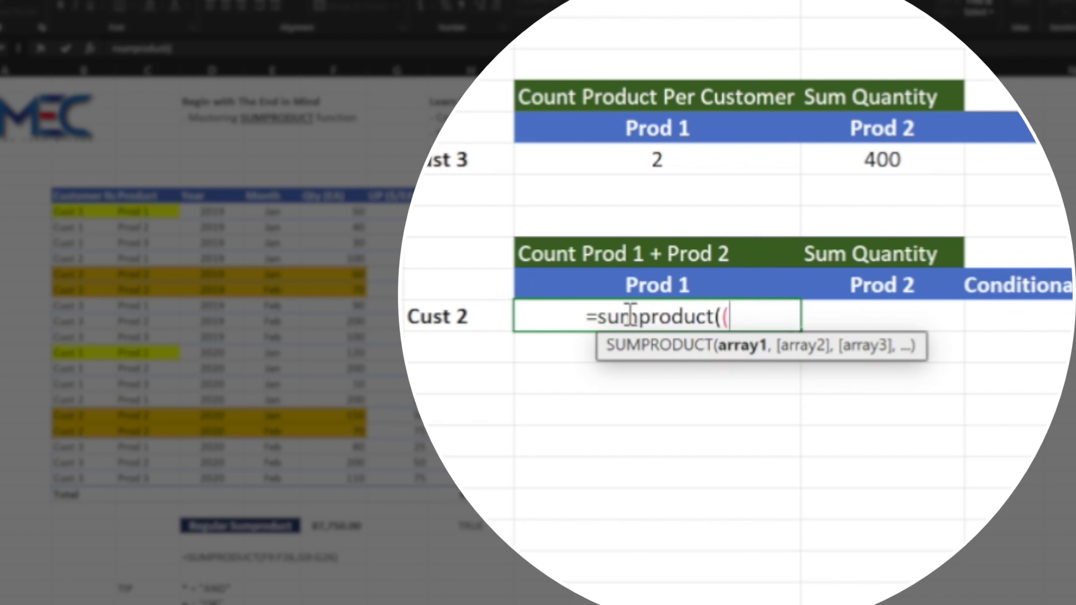
pyautogui.moveTo(124, 211); pyautogui.dragTo(94, 482)
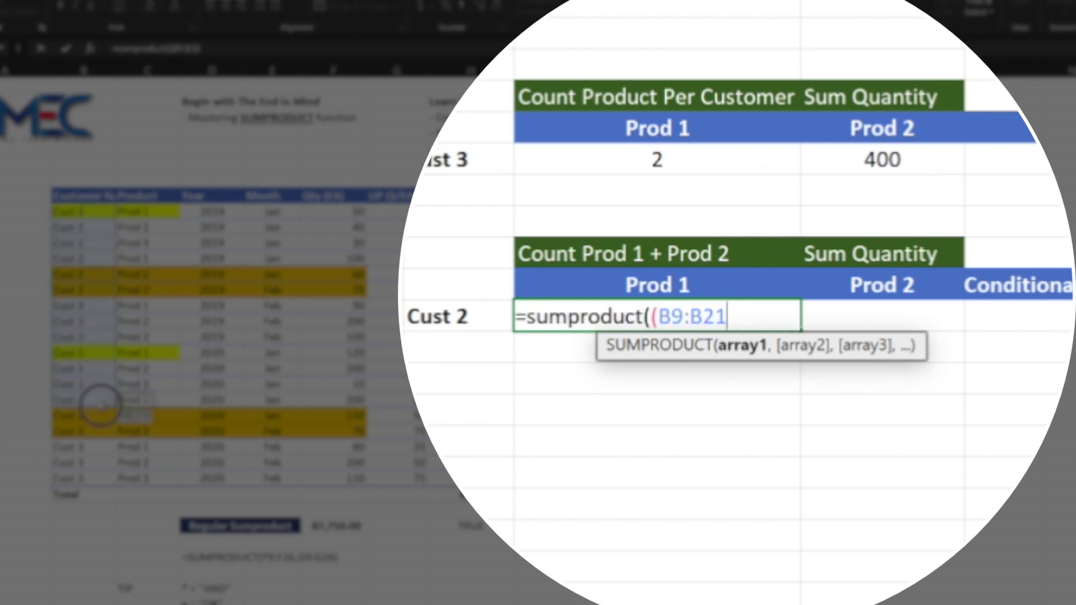
pyautogui.write('=')
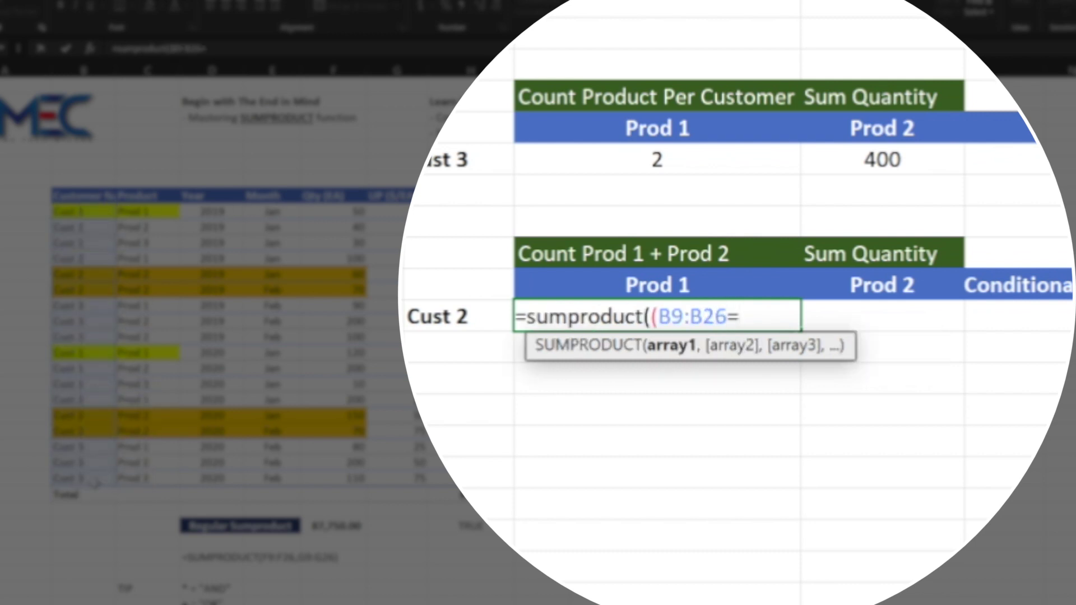
pyautogui.click(480, 316)
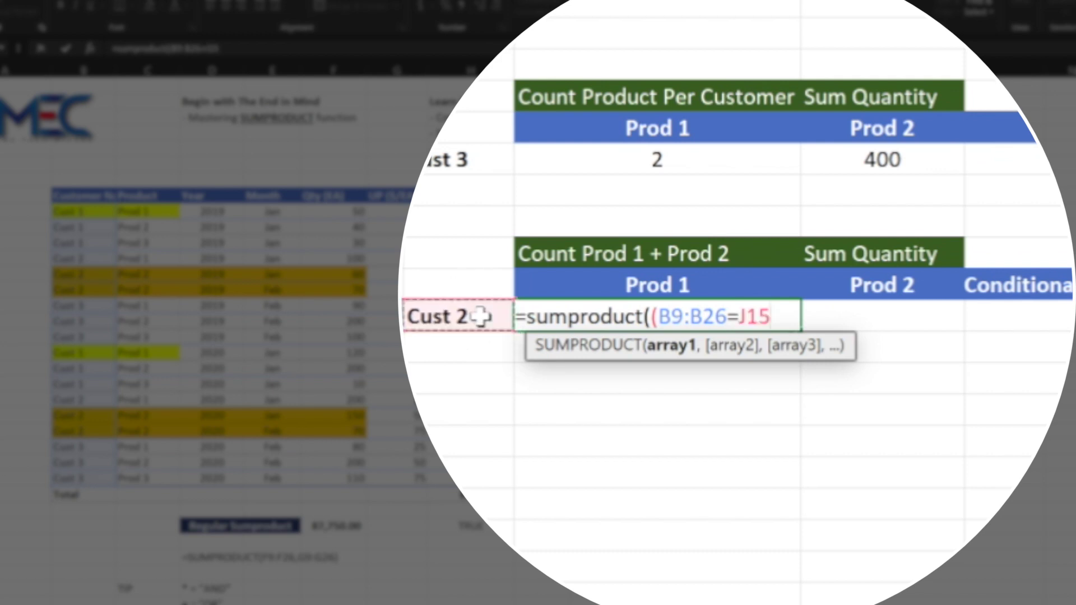
pyautogui.write(')')
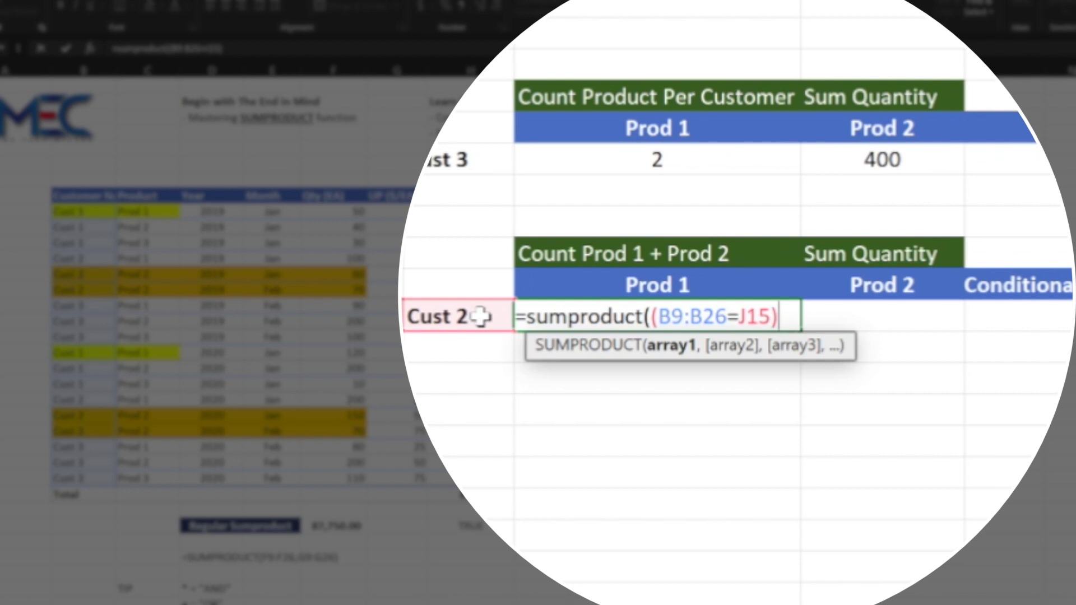
pyautogui.write('*')
pyautogui.write('((')
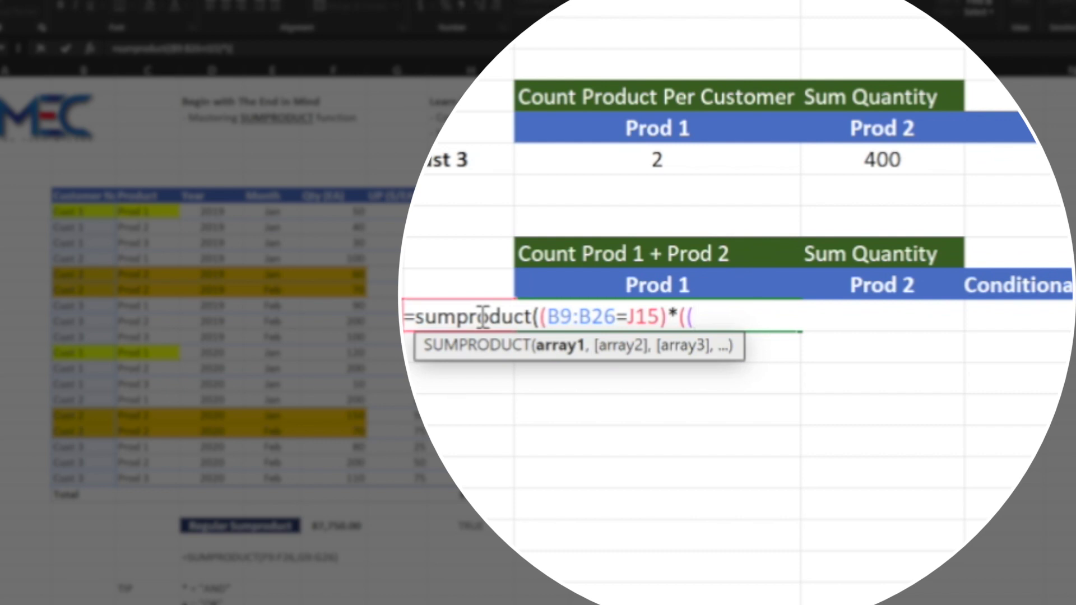
pyautogui.click(150, 216)
pyautogui.moveTo(151, 219); pyautogui.dragTo(146, 479)
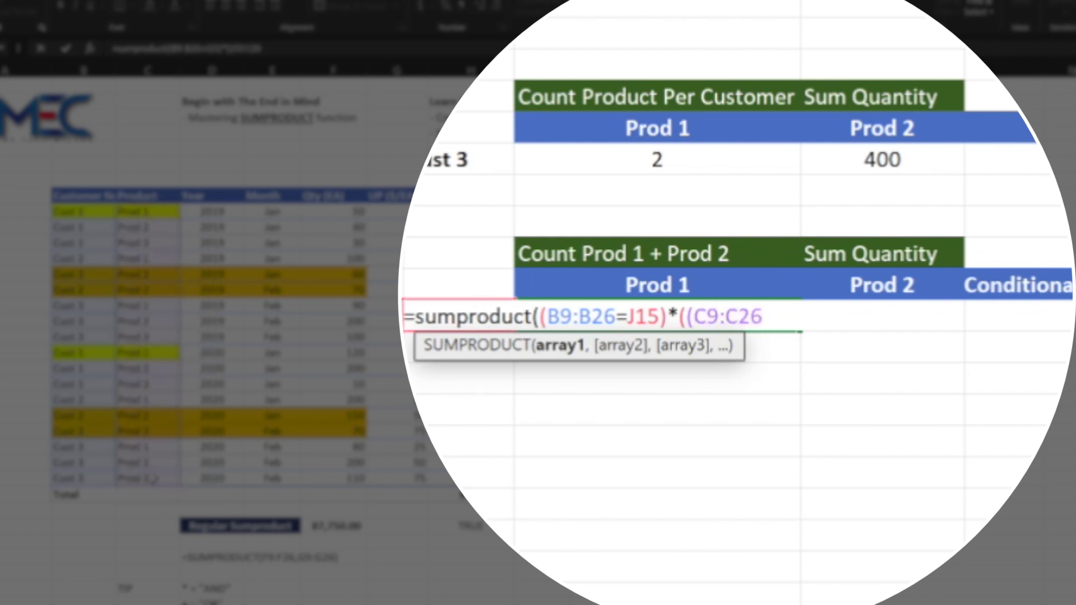
pyautogui.write('=')
pyautogui.click(677, 288)
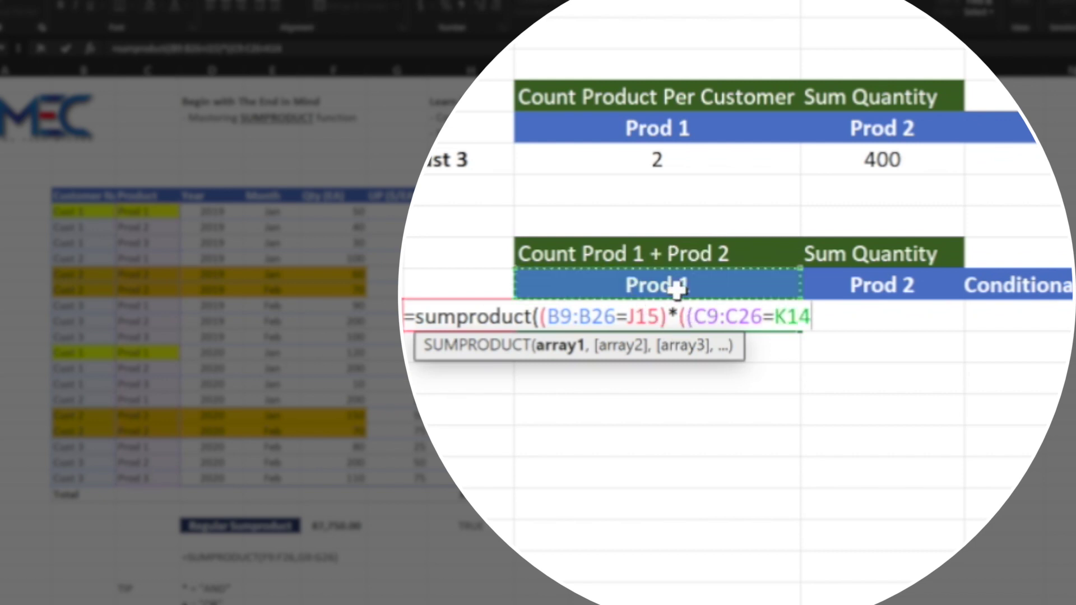
pyautogui.write(')')
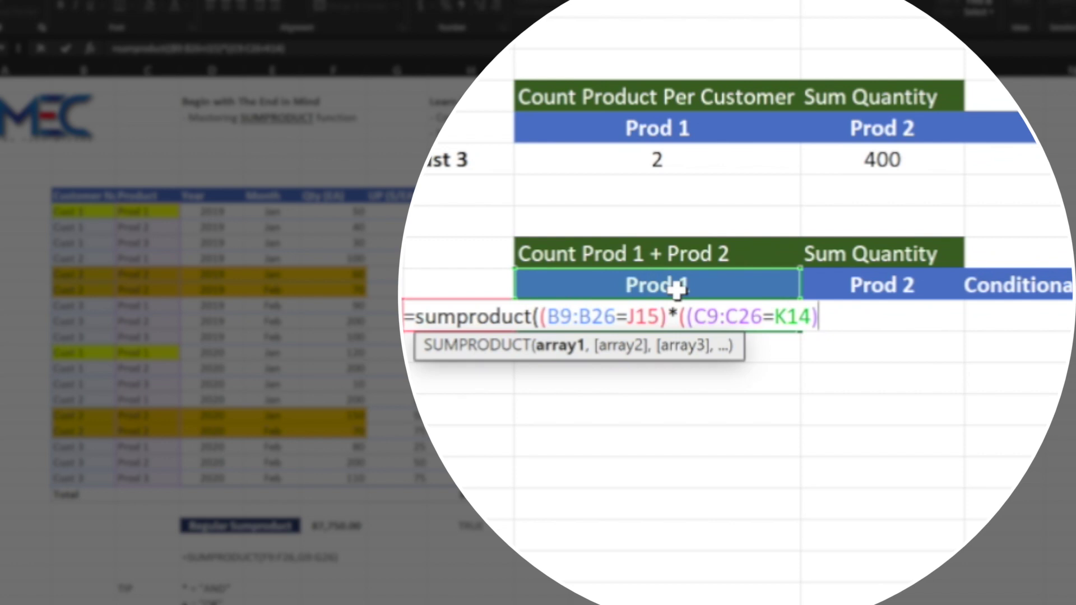
pyautogui.write('+')
# Step: Add an OR condition for C9:C26 equal to Prod 2 (L14) and confirm the count of 6
pyautogui.write('(')
pyautogui.click(144, 213)
pyautogui.moveTo(145, 213); pyautogui.dragTo(145, 481)
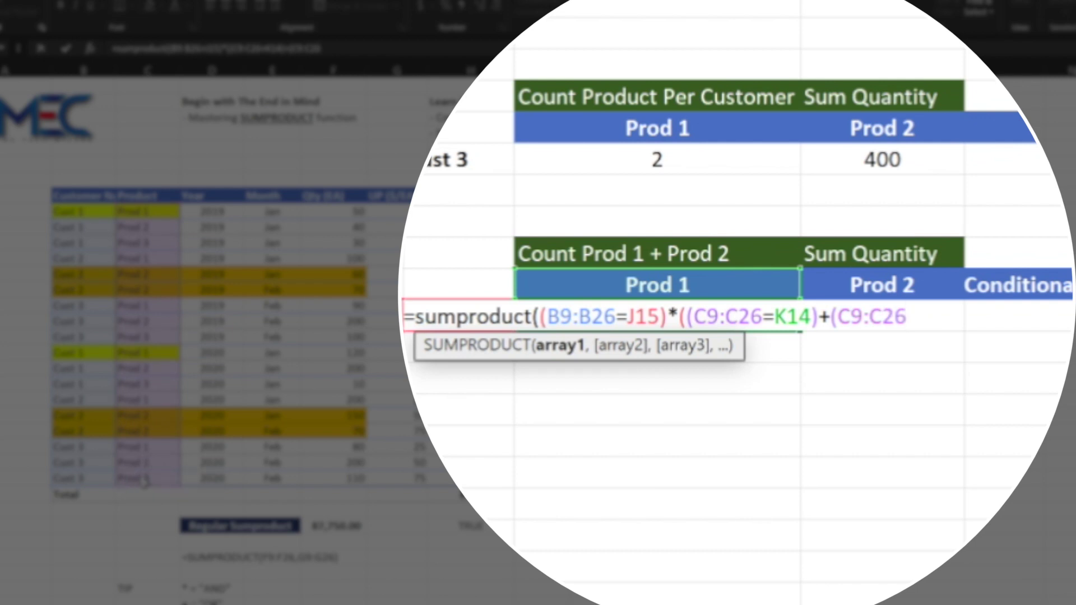
pyautogui.write('=')
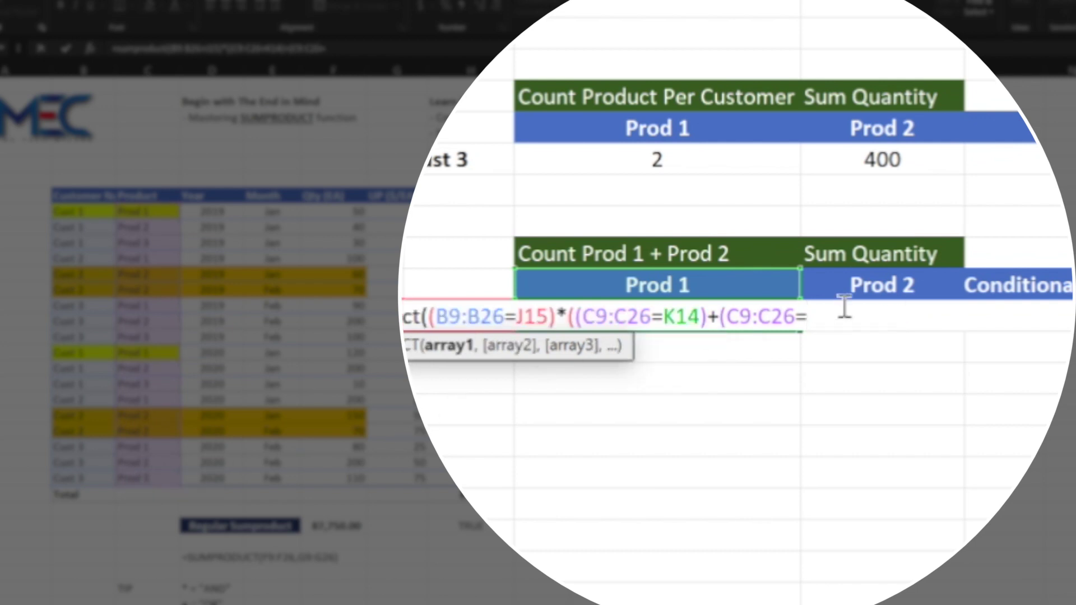
pyautogui.click(839, 293)
pyautogui.write(')')
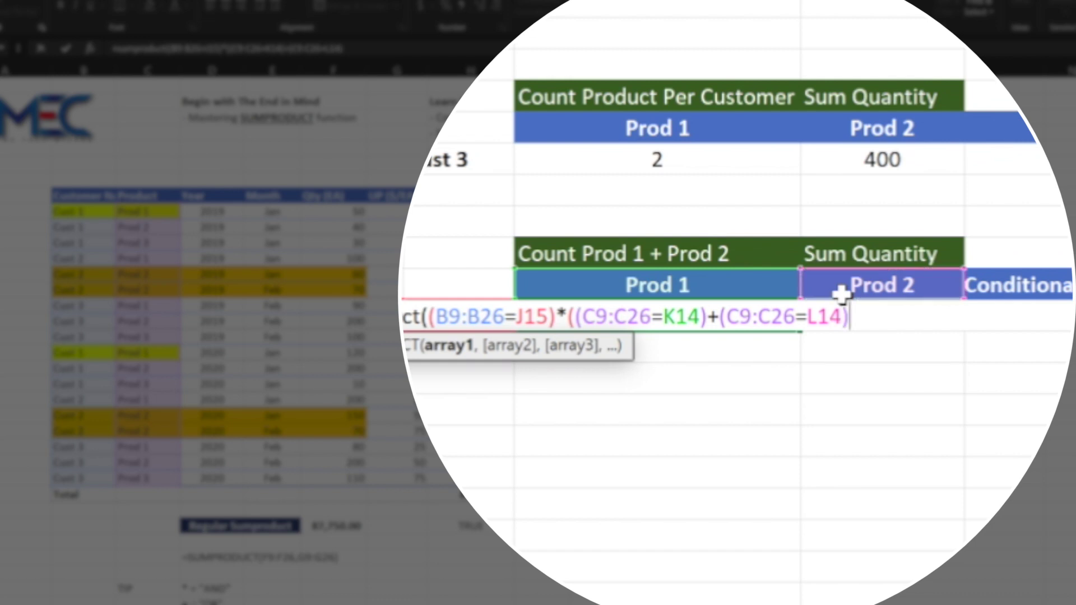
pyautogui.write(')')
pyautogui.write(')')
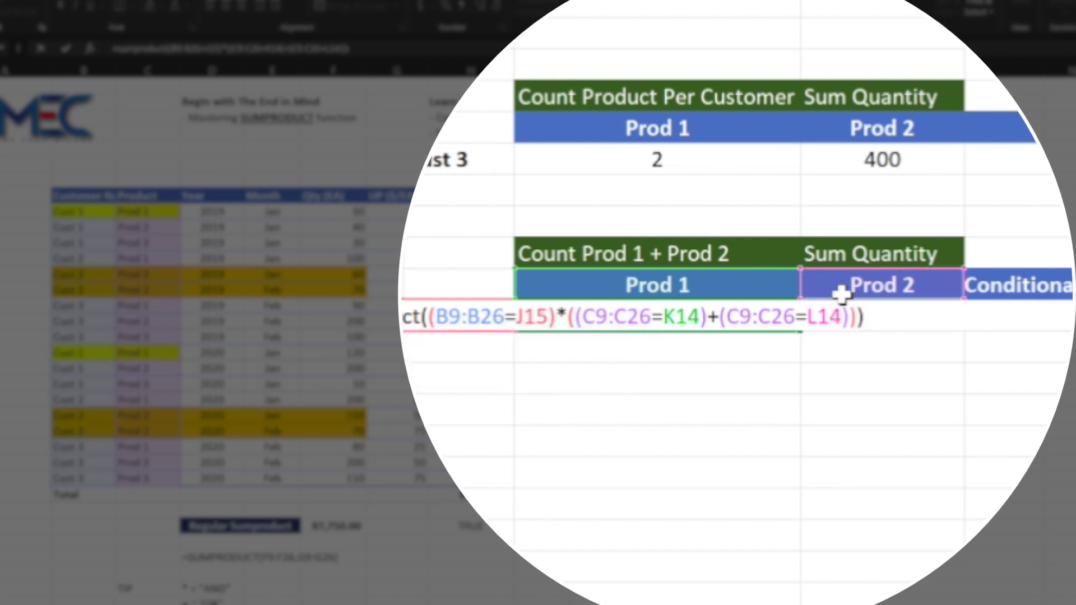
pyautogui.press('Return')
pyautogui.click(650, 312)
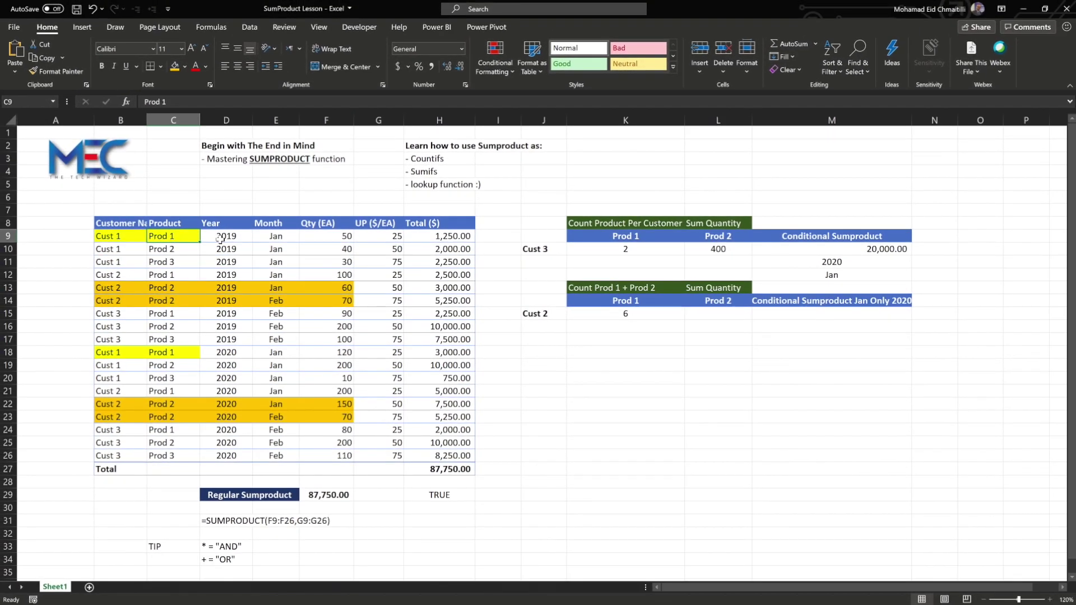
# Step: Select Cust 2's 2019 and 2020 Prod 1 and Prod 2 rows to review them
pyautogui.press('Down')
pyautogui.press('Down')
pyautogui.press('Down')
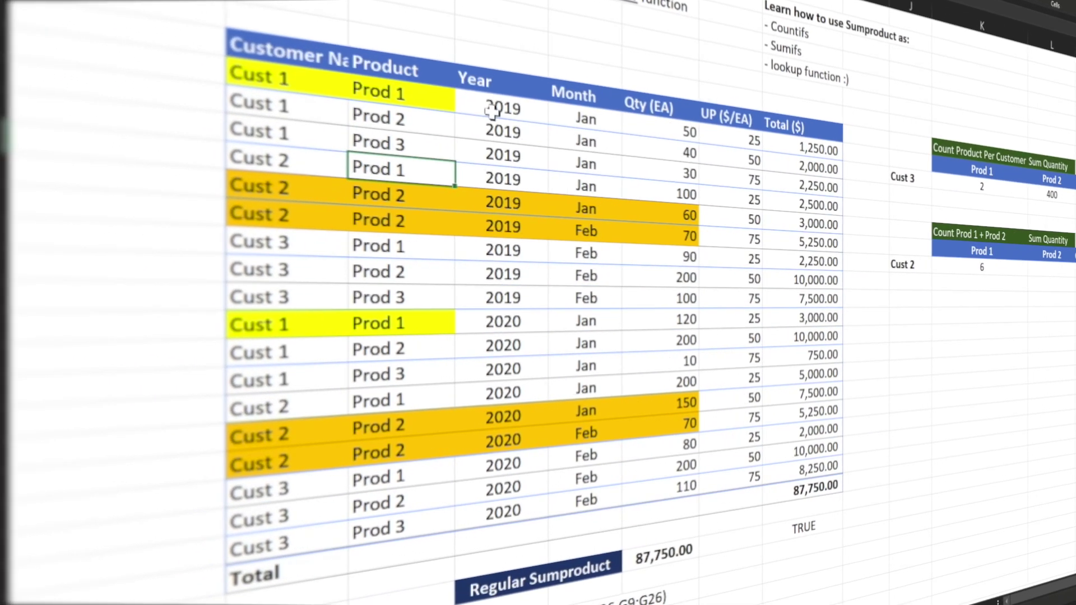
pyautogui.hotkey('shift', 'Down')
pyautogui.hotkey('shift', 'Down')
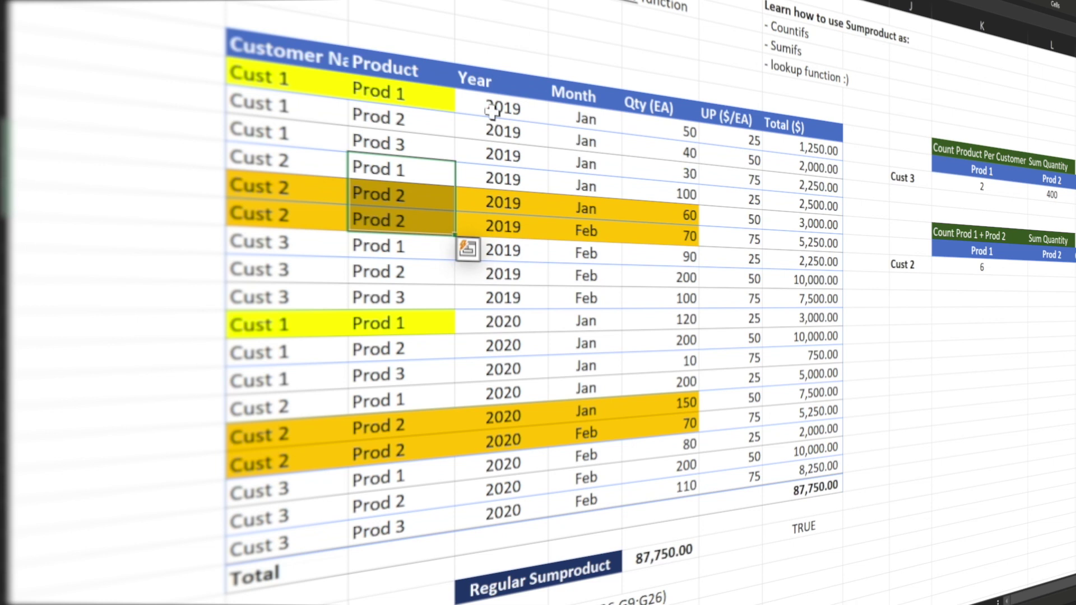
pyautogui.press('Down')
pyautogui.press('Down')
pyautogui.press('Down')
pyautogui.press('Down')
pyautogui.press('Down')
pyautogui.press('Down')
pyautogui.press('Down')
pyautogui.press('Down')
pyautogui.press('Down')
pyautogui.hotkey('shift', 'Down')
pyautogui.hotkey('shift', 'Down')
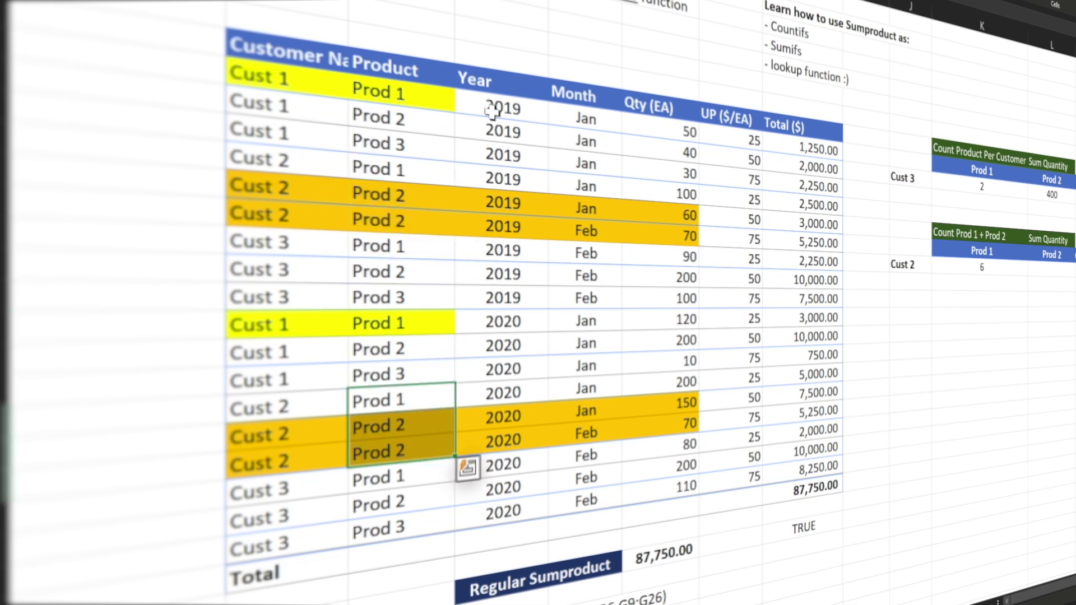
# Step: Change C14, Cust 2's 2019 Feb product, from Prod 2 to Prod 3; count becomes 5
pyautogui.click(412, 221)
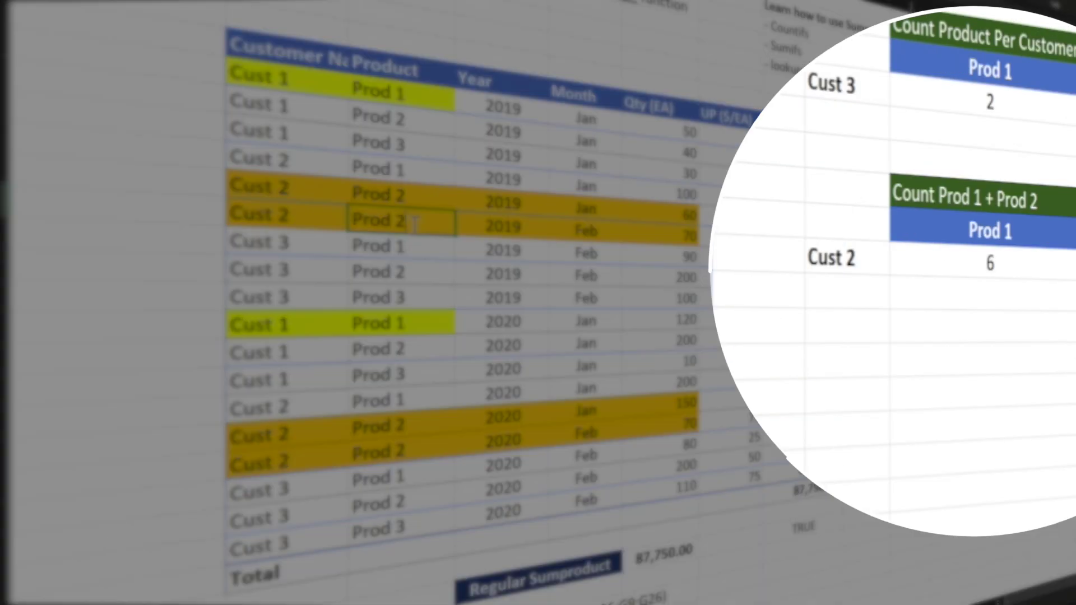
pyautogui.doubleClick(414, 224)
pyautogui.press('BackSpace')
pyautogui.write('3')
pyautogui.press('Return')
pyautogui.click(1039, 267)
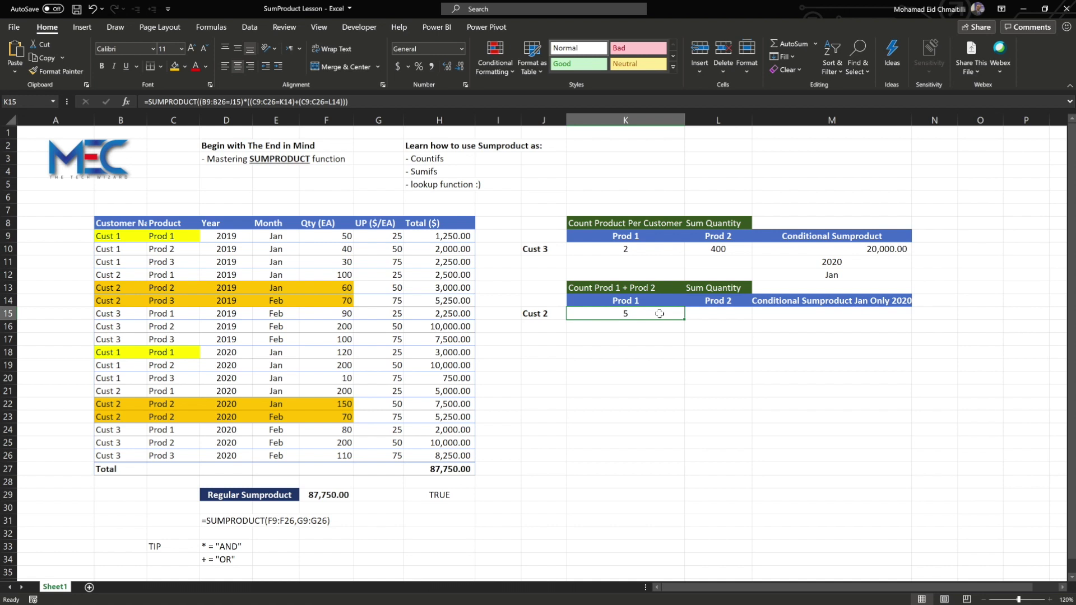
# Step: Copy K15's count formula into L15 and multiply by the Qty column before its final bracket
pyautogui.doubleClick(659, 313)
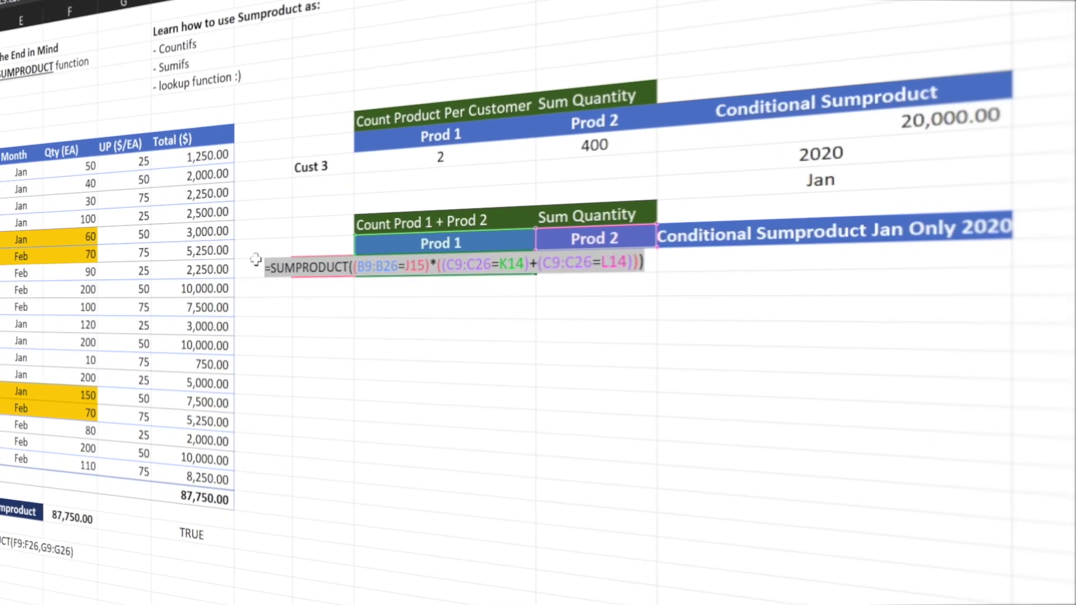
pyautogui.doubleClick(619, 264)
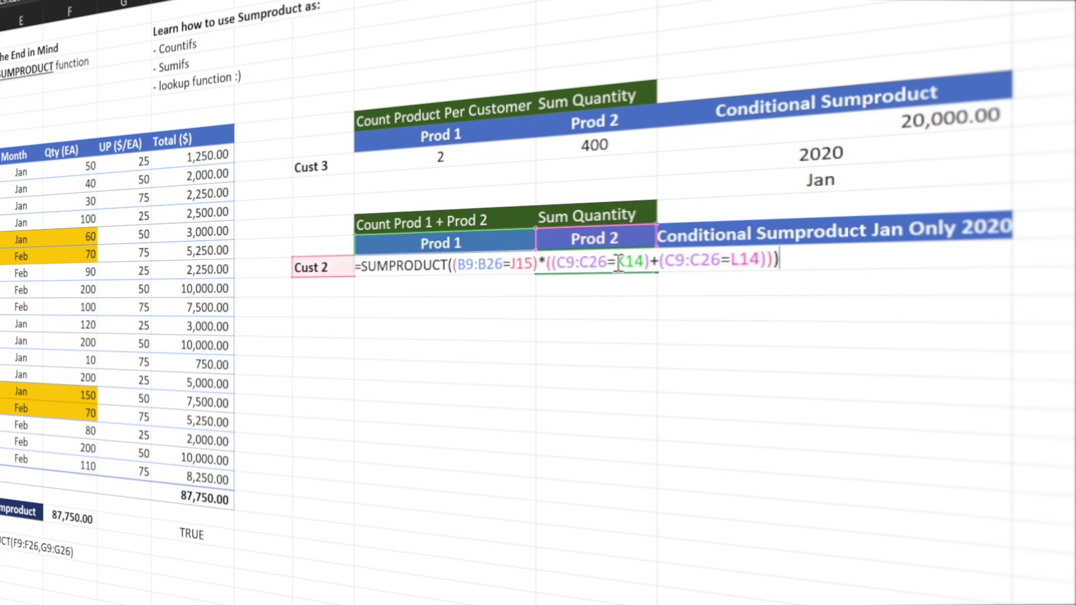
pyautogui.press('Left')
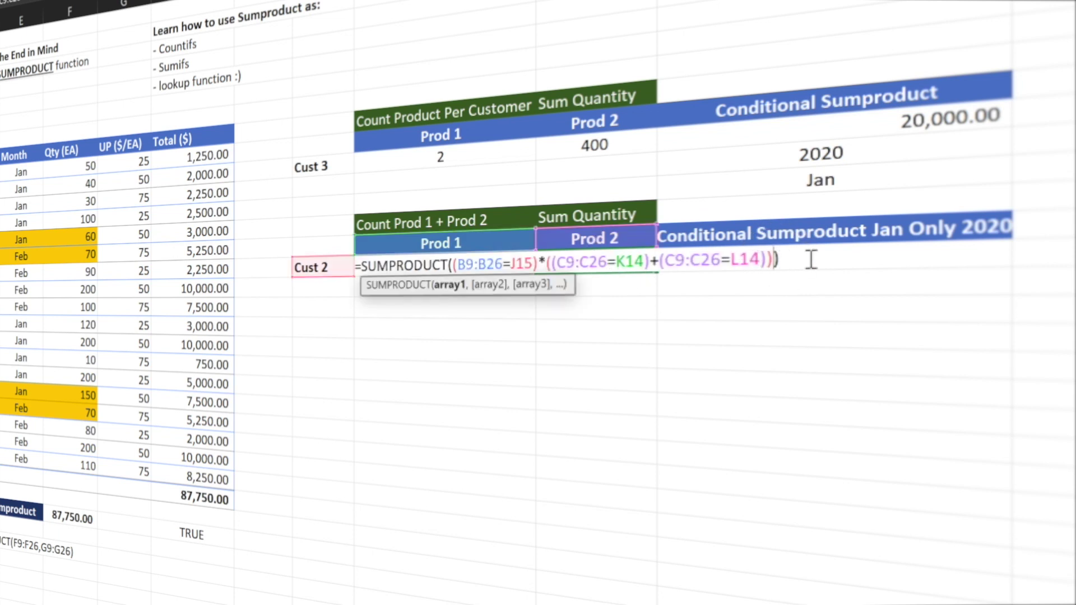
pyautogui.write('*')
pyautogui.moveTo(80, 168); pyautogui.dragTo(64, 460)
# Step: Confirm L15's total of 580 and verify it by summing Cust 2's matching Qty cells
pyautogui.press('Return')
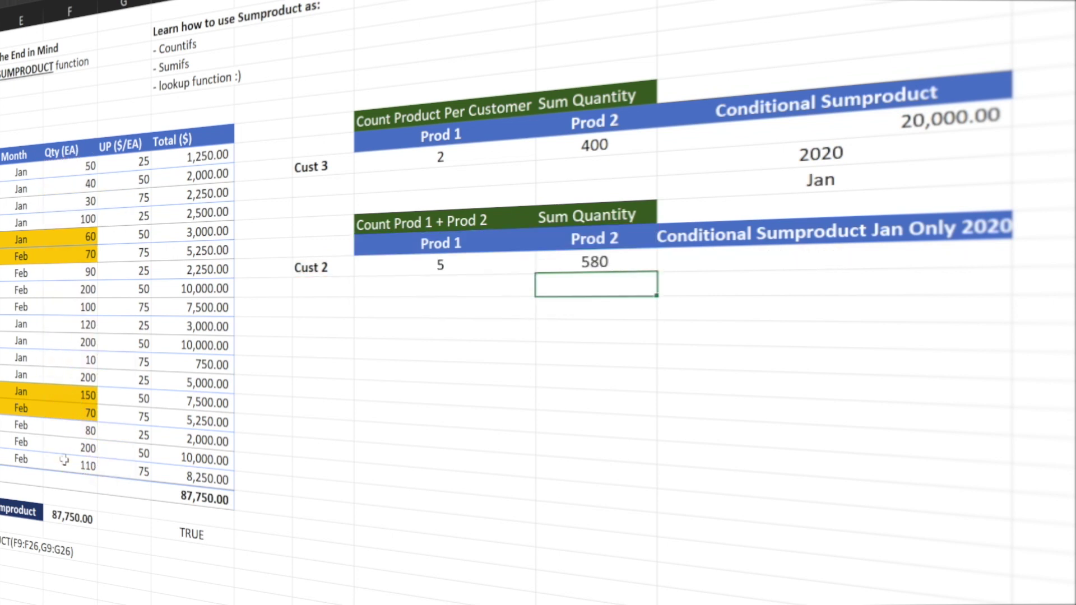
pyautogui.click(567, 258)
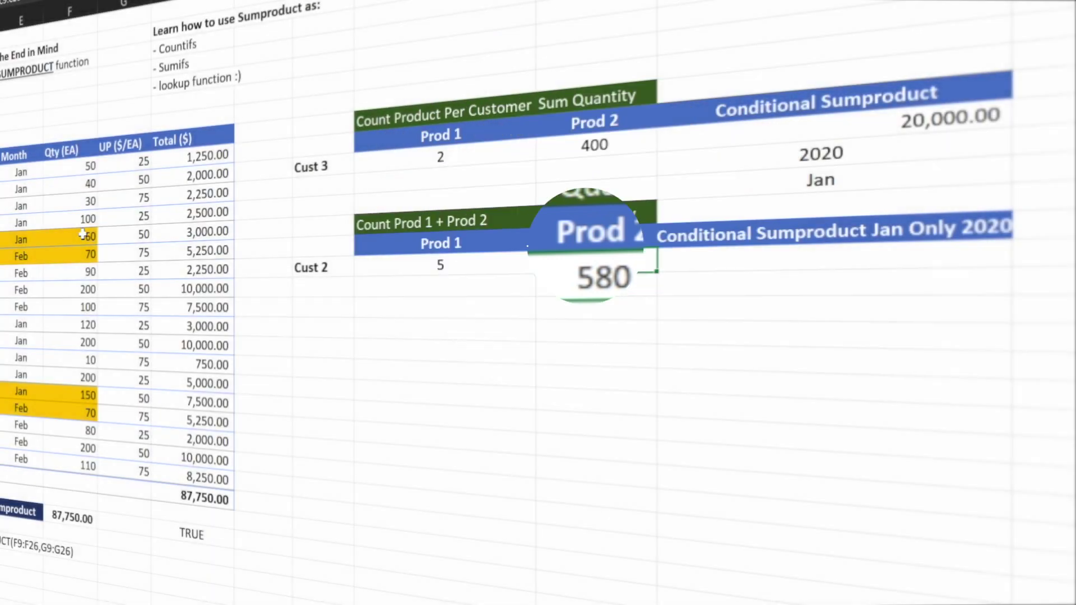
pyautogui.moveTo(73, 225); pyautogui.dragTo(88, 237)
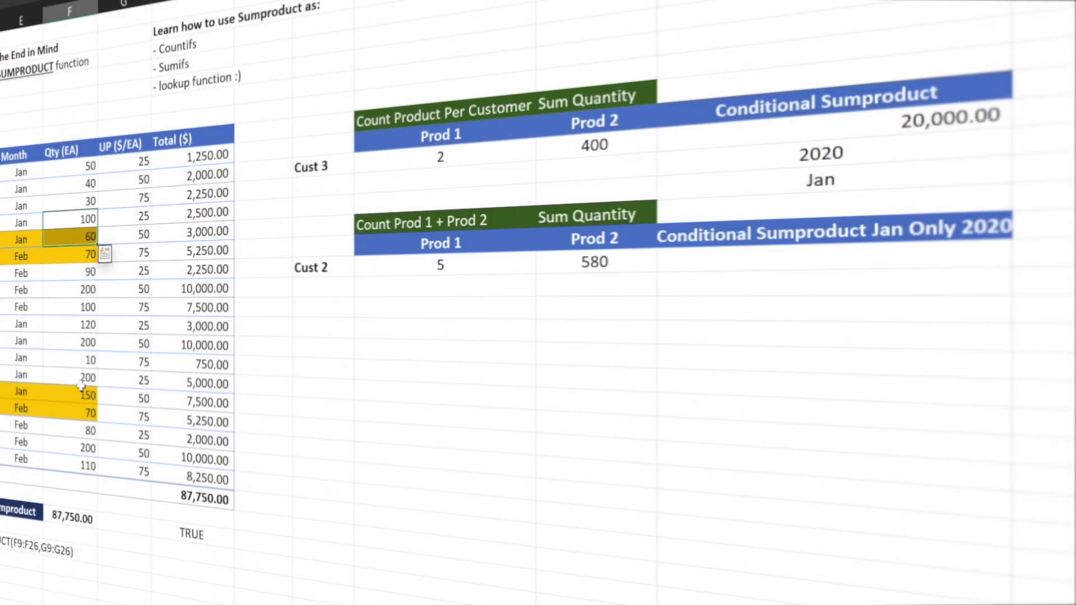
pyautogui.moveTo(81, 378); pyautogui.dragTo(83, 410)
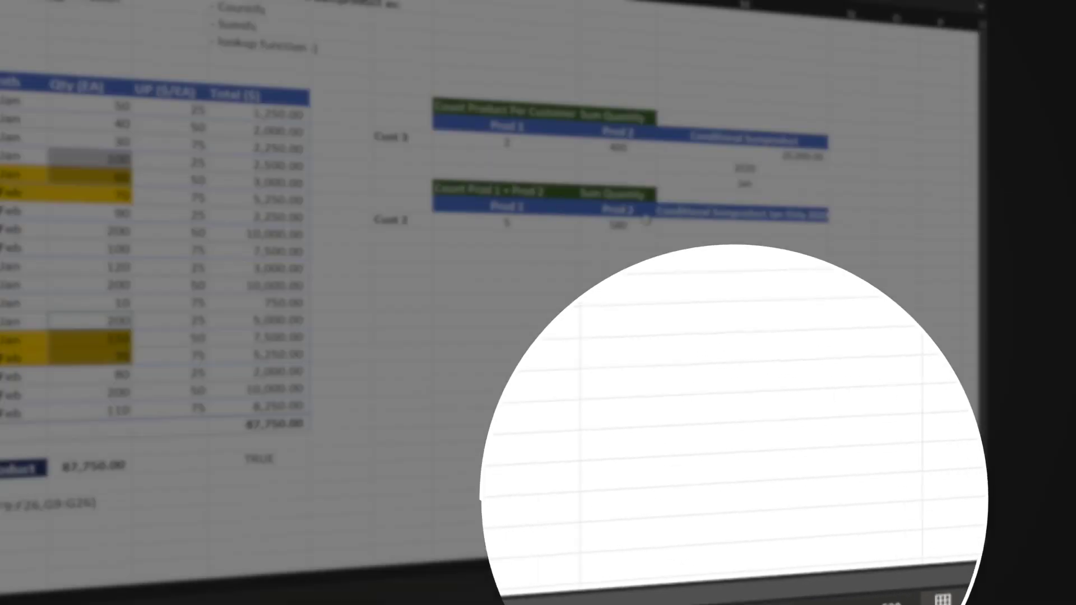
pyautogui.click(743, 312)
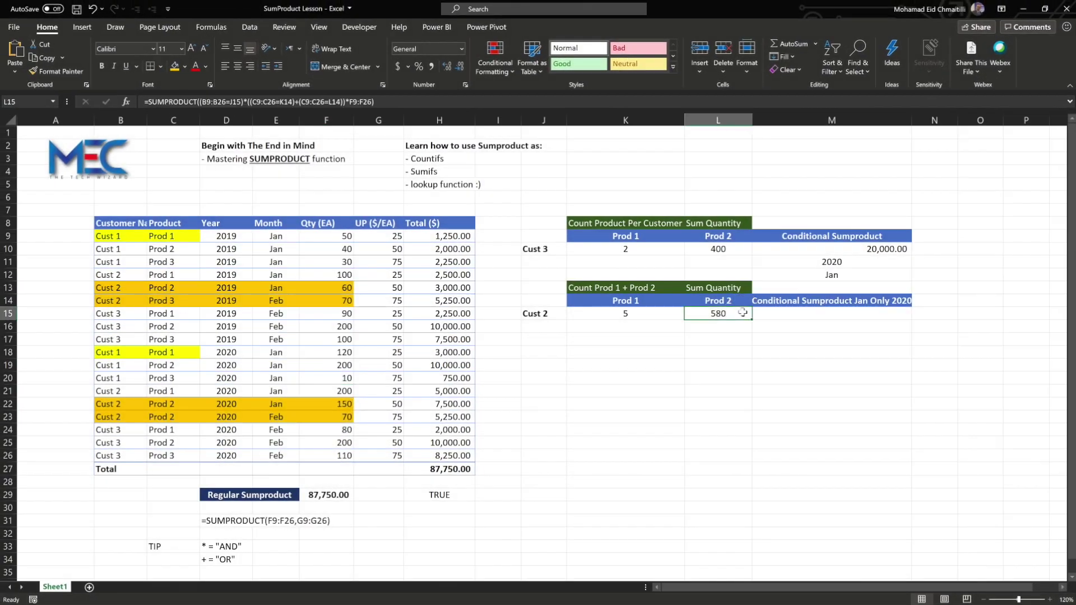
# Step: Copy the Sum Quantity formula from L15 into M15, the Jan Only 2020 cell
pyautogui.doubleClick(743, 312)
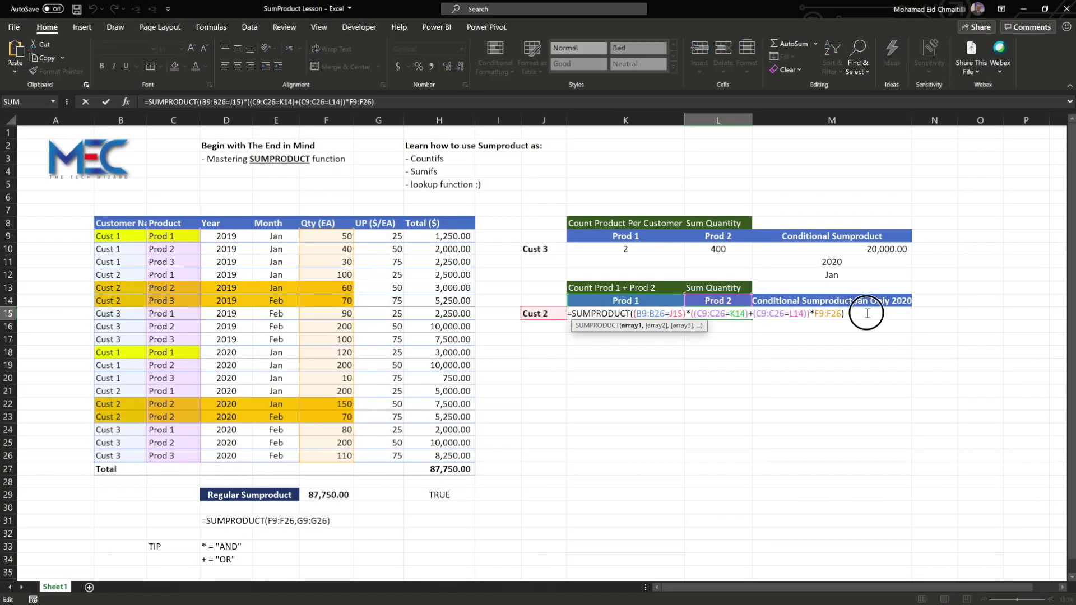
pyautogui.moveTo(868, 313); pyautogui.dragTo(547, 313)
pyautogui.hotkey('ctrl', 'c')
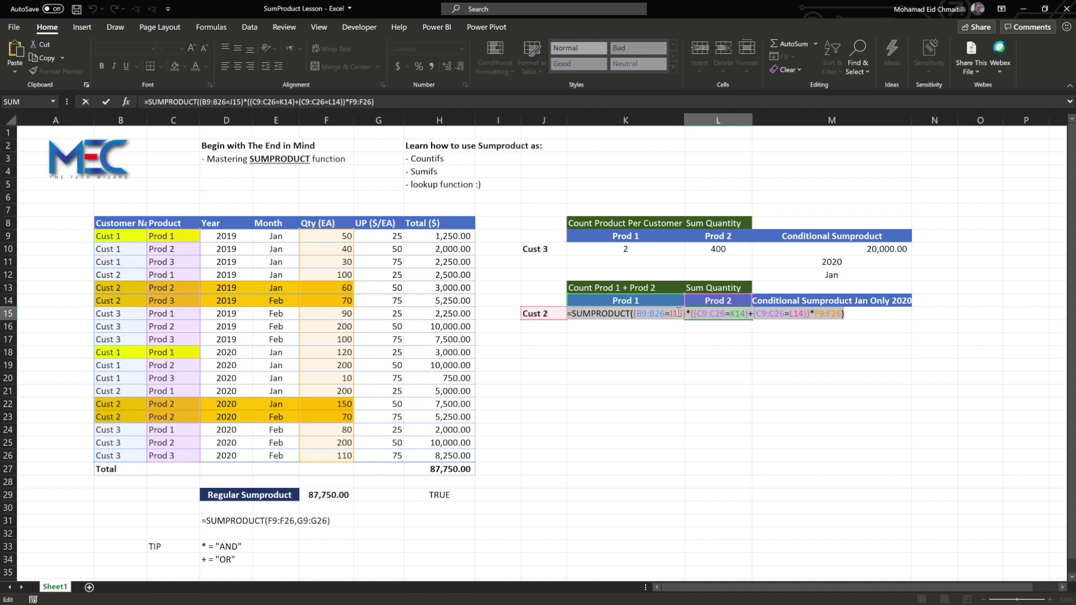
pyautogui.press('Escape')
pyautogui.click(812, 311)
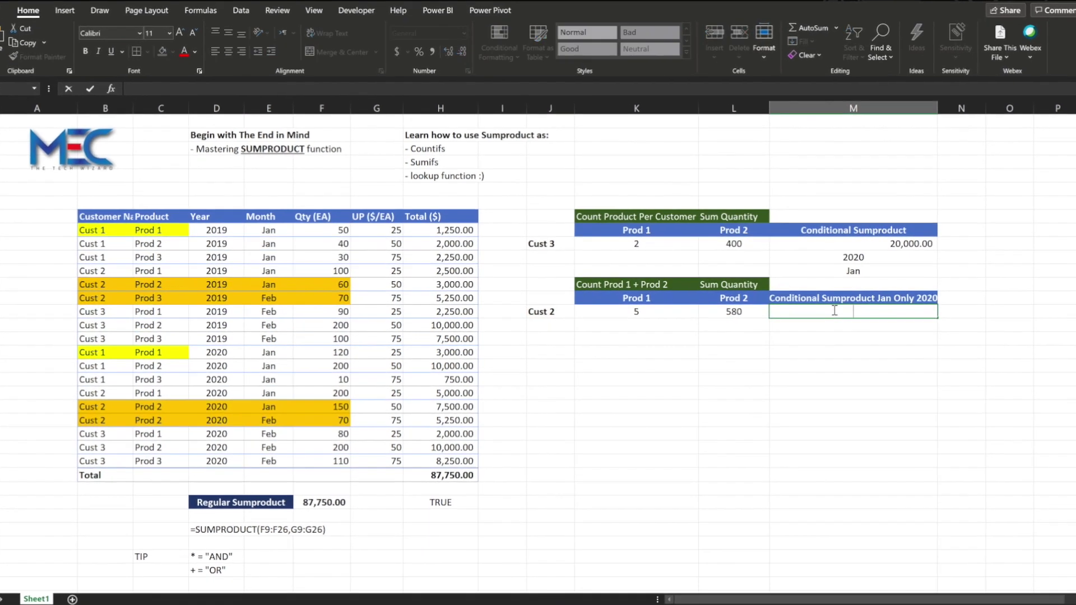
pyautogui.doubleClick(835, 311)
pyautogui.hotkey('ctrl', 'v')
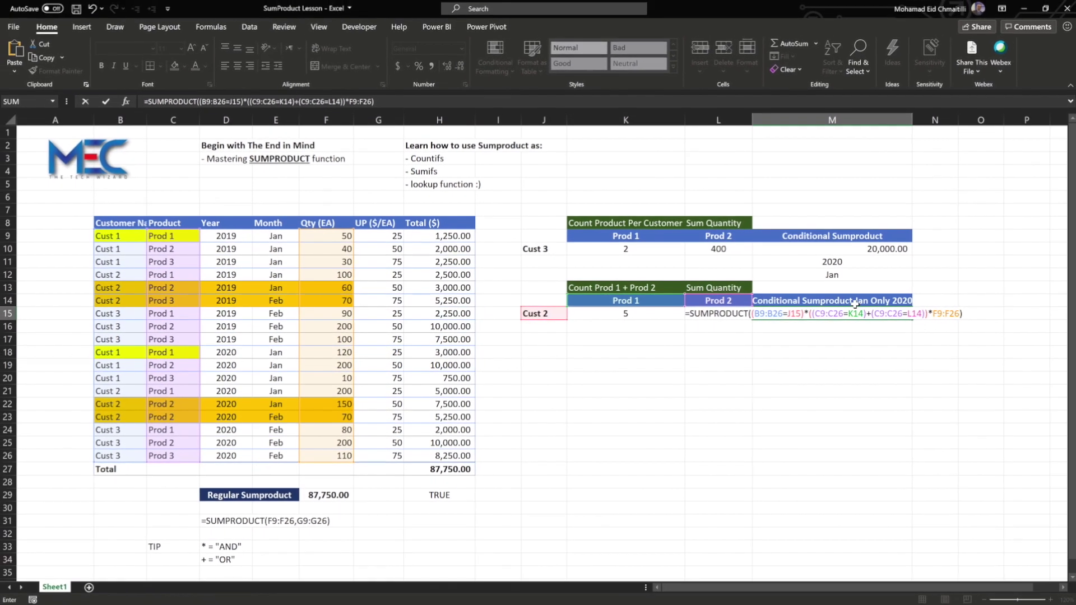
pyautogui.click(959, 311)
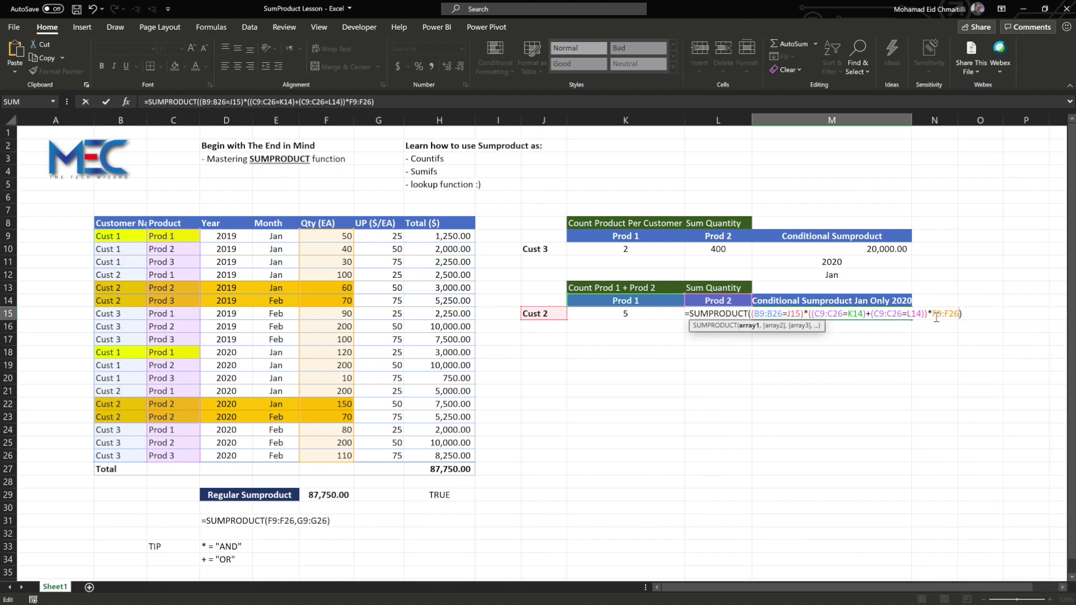
# Step: Add a condition requiring the Year range D9:D26 to equal 2020 in M11
pyautogui.write('*')
pyautogui.moveTo(224, 236); pyautogui.dragTo(220, 459)
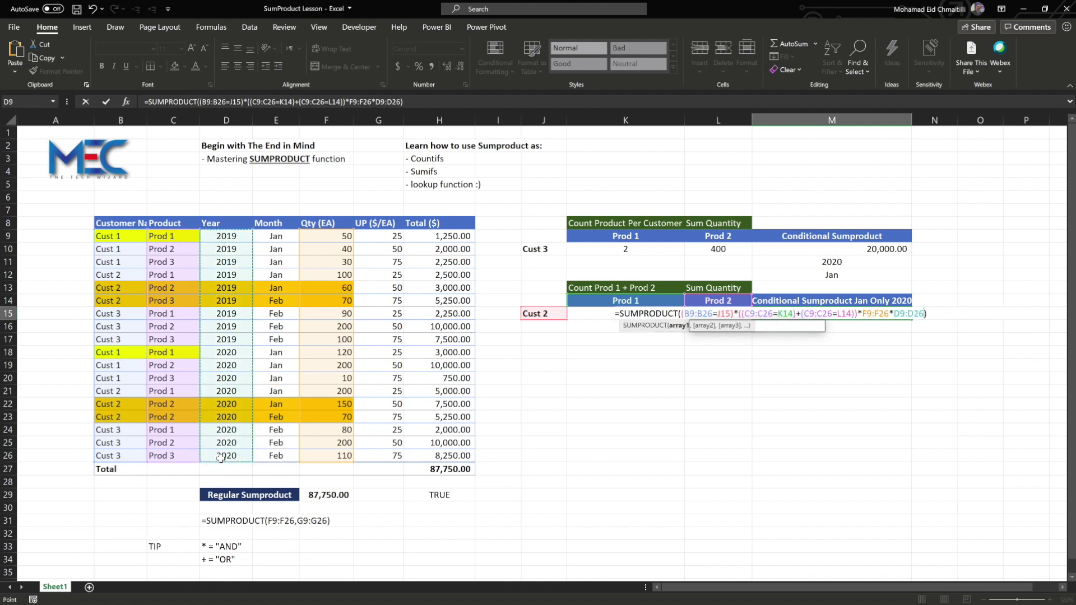
pyautogui.click(893, 314)
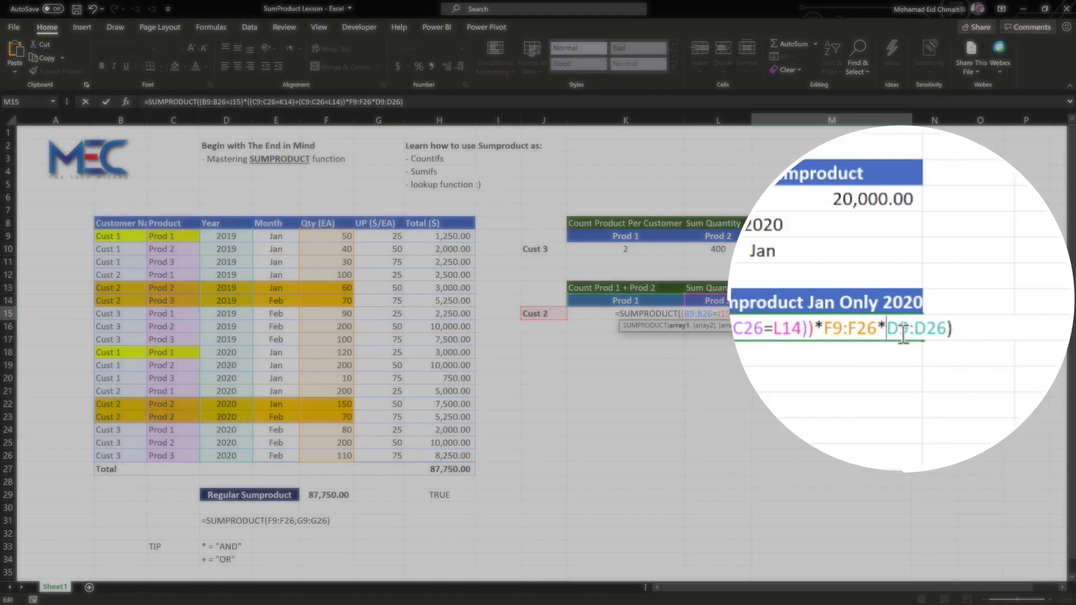
pyautogui.write('(')
pyautogui.click(955, 330)
pyautogui.write('=')
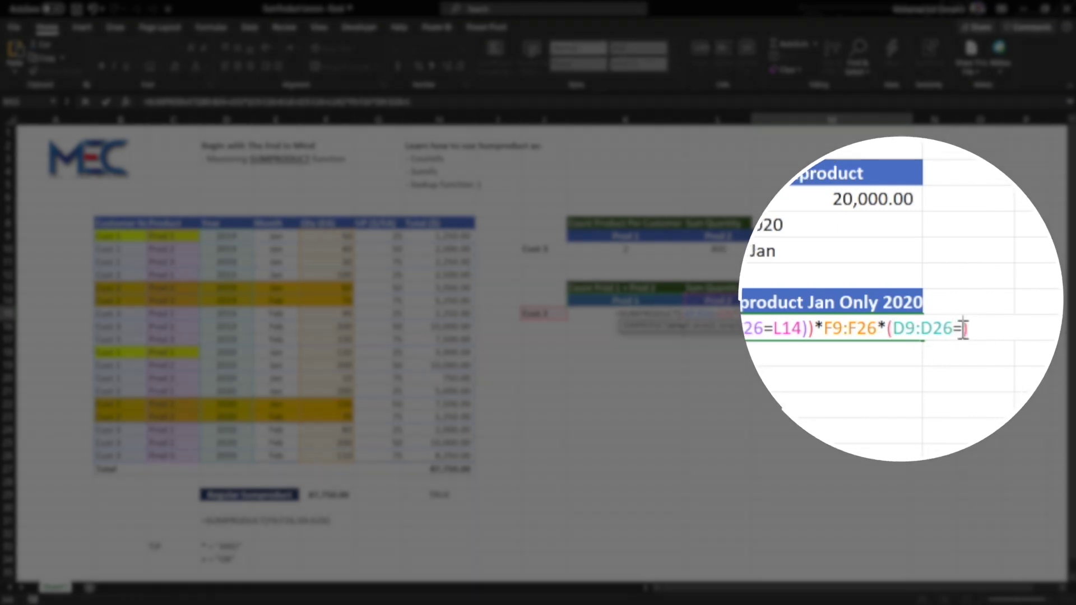
pyautogui.click(832, 261)
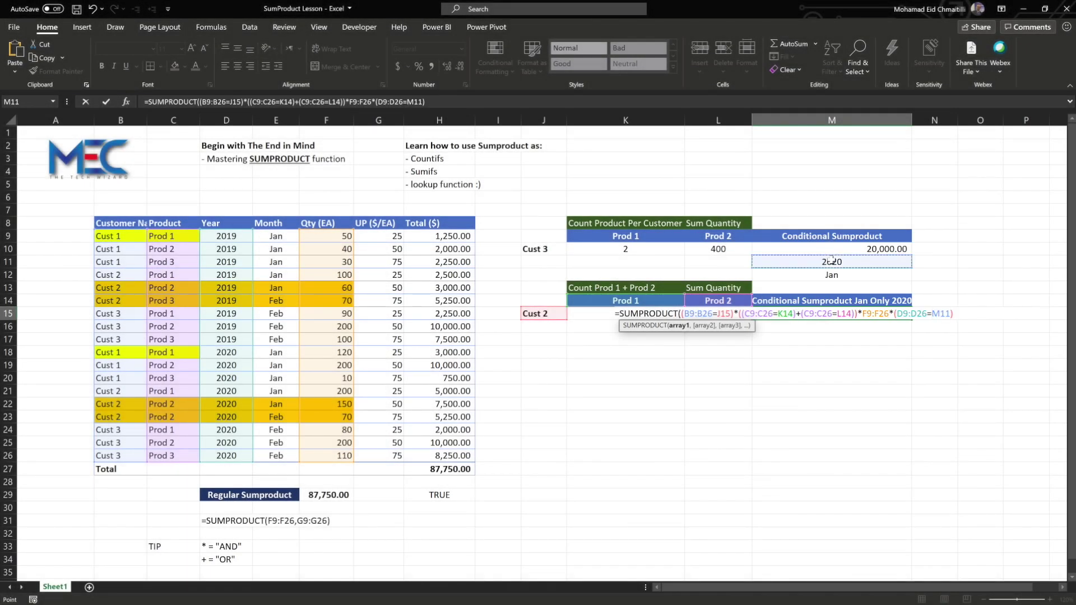
pyautogui.click(963, 308)
# Step: Add a condition requiring the Month range E9:E26 to equal Jan in M12, then commit
pyautogui.write('*')
pyautogui.moveTo(283, 234); pyautogui.dragTo(279, 454)
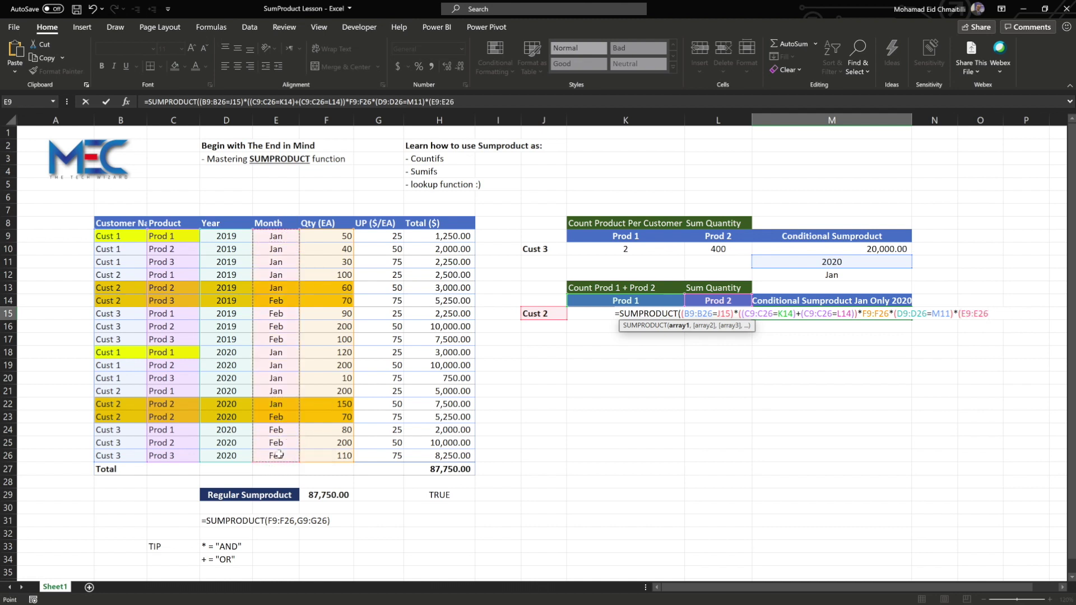
pyautogui.write('=')
pyautogui.click(872, 277)
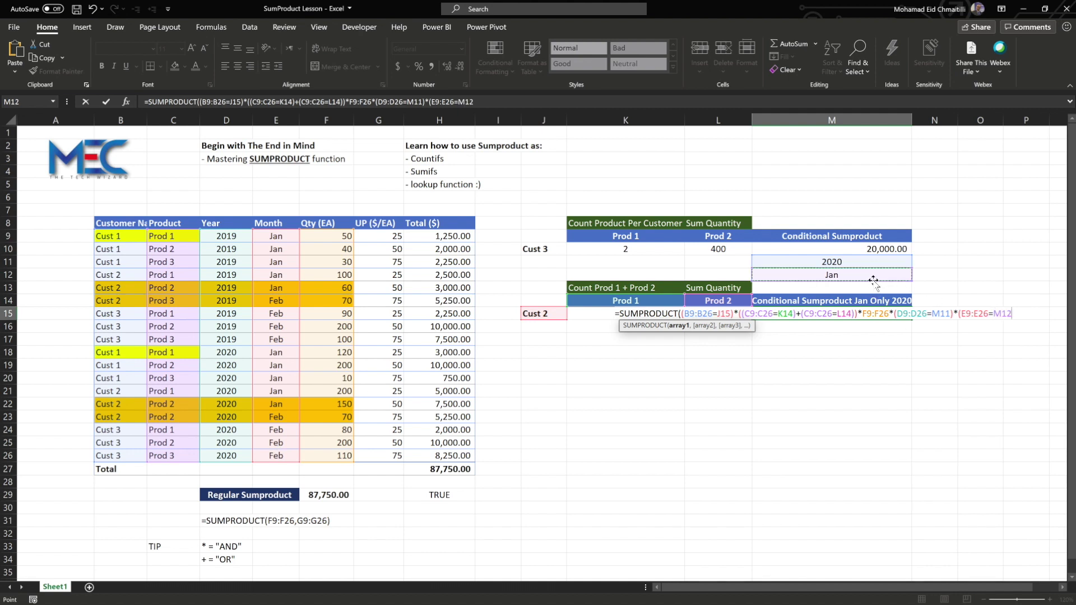
pyautogui.write('))')
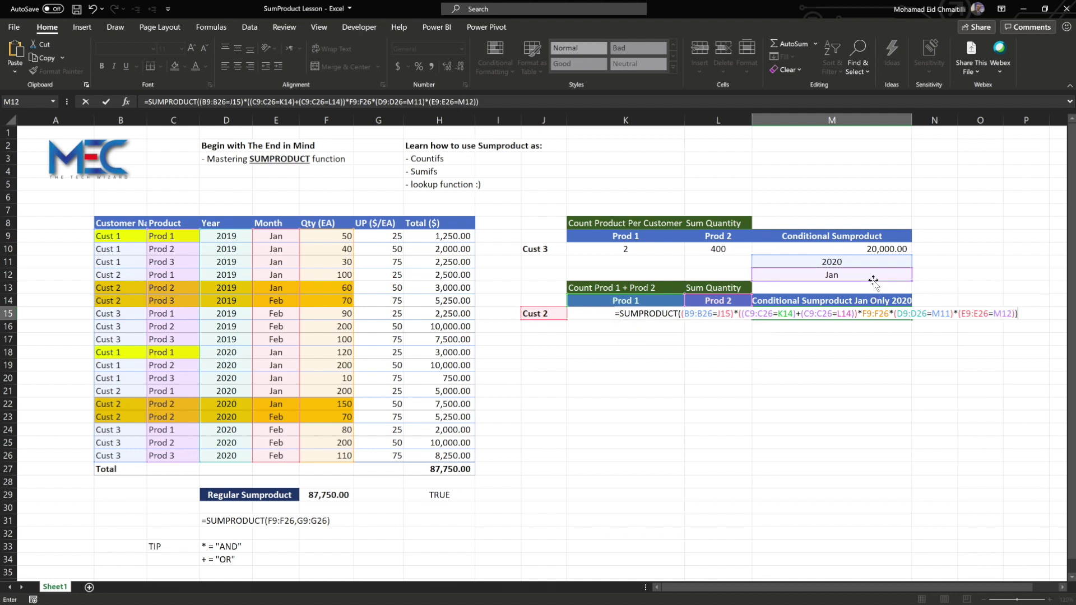
pyautogui.press('Return')
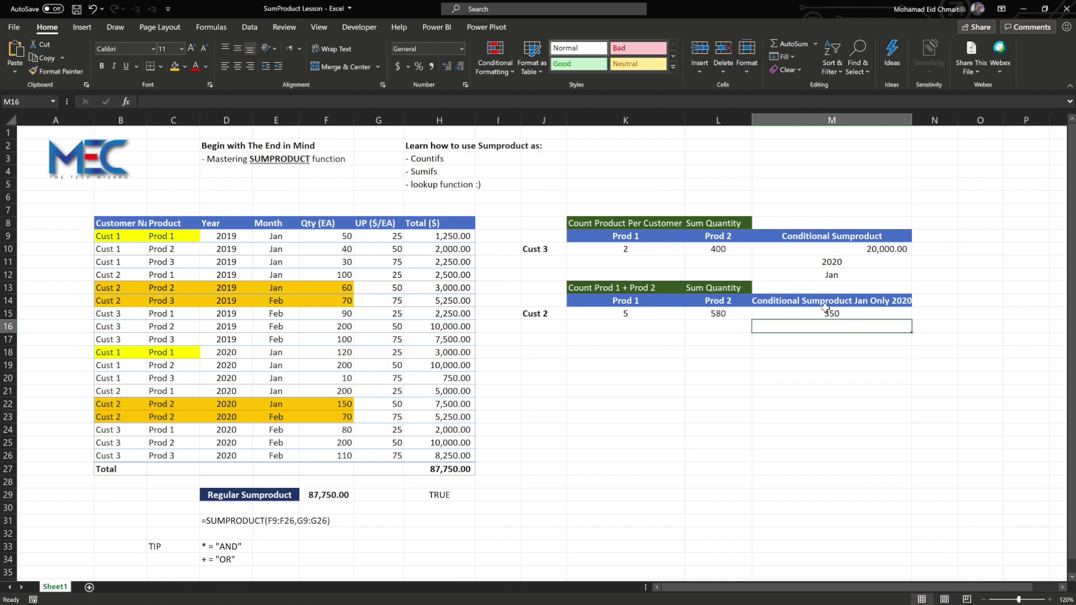
# Step: Multiply M15's formula by unit prices G9:G26 for 12500, cross-checked against H21:H22
pyautogui.click(825, 312)
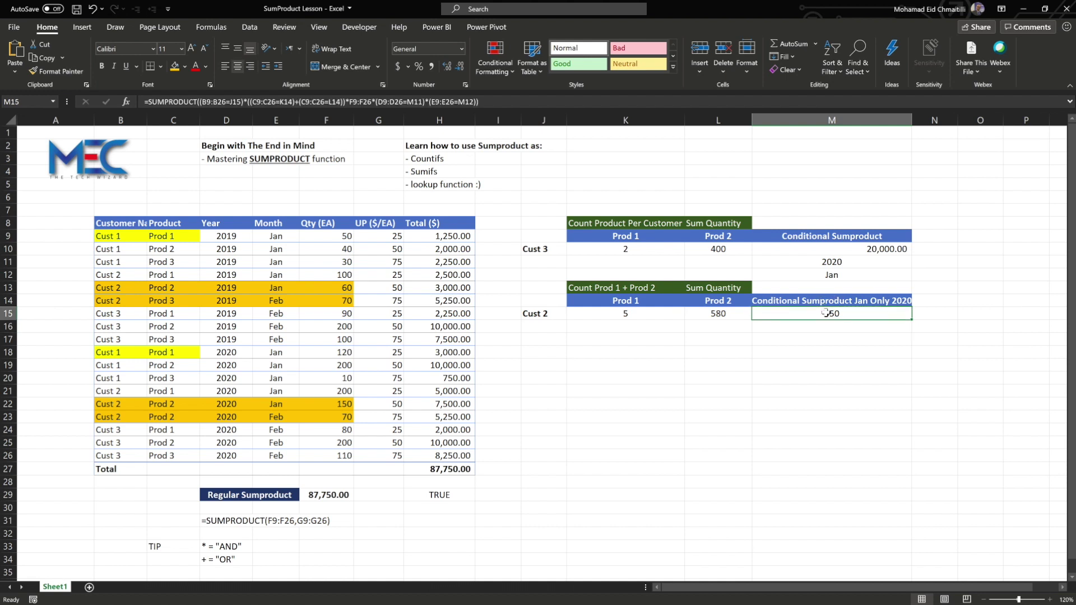
pyautogui.doubleClick(826, 313)
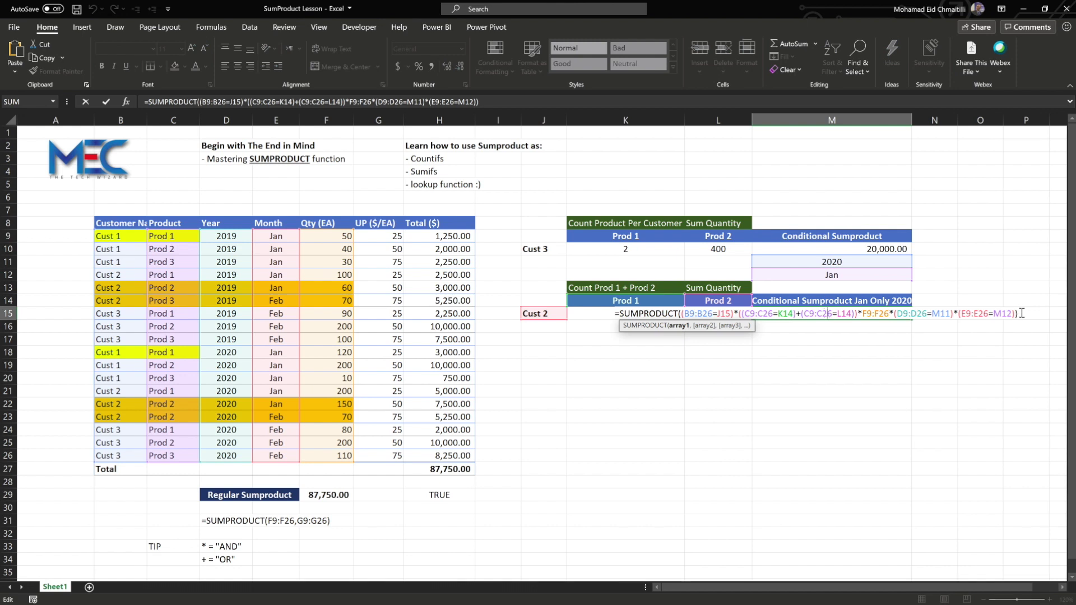
pyautogui.write('*')
pyautogui.moveTo(380, 234); pyautogui.dragTo(378, 456)
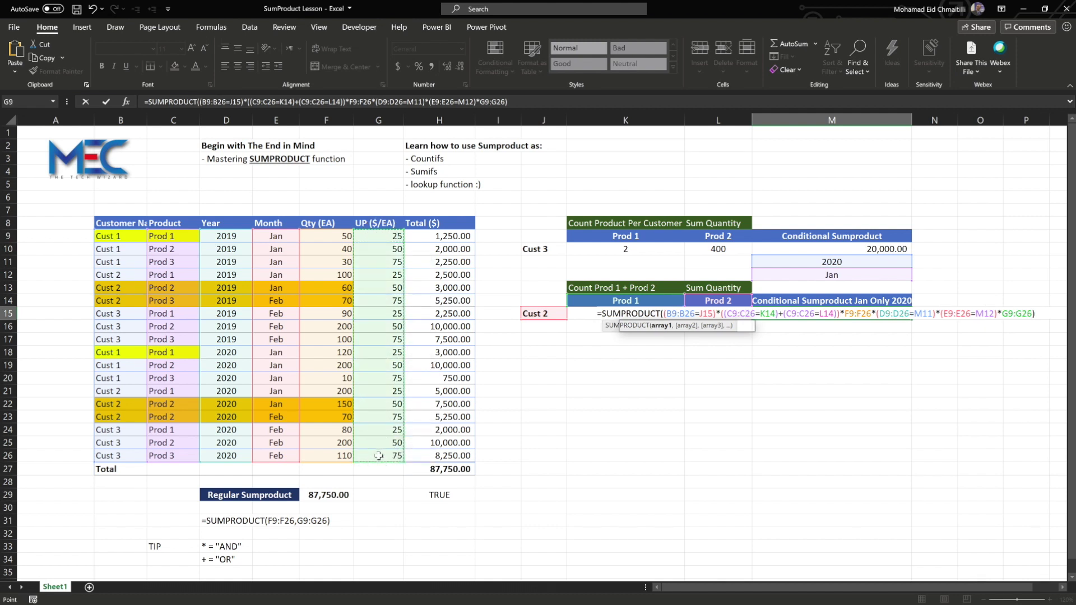
pyautogui.press('Return')
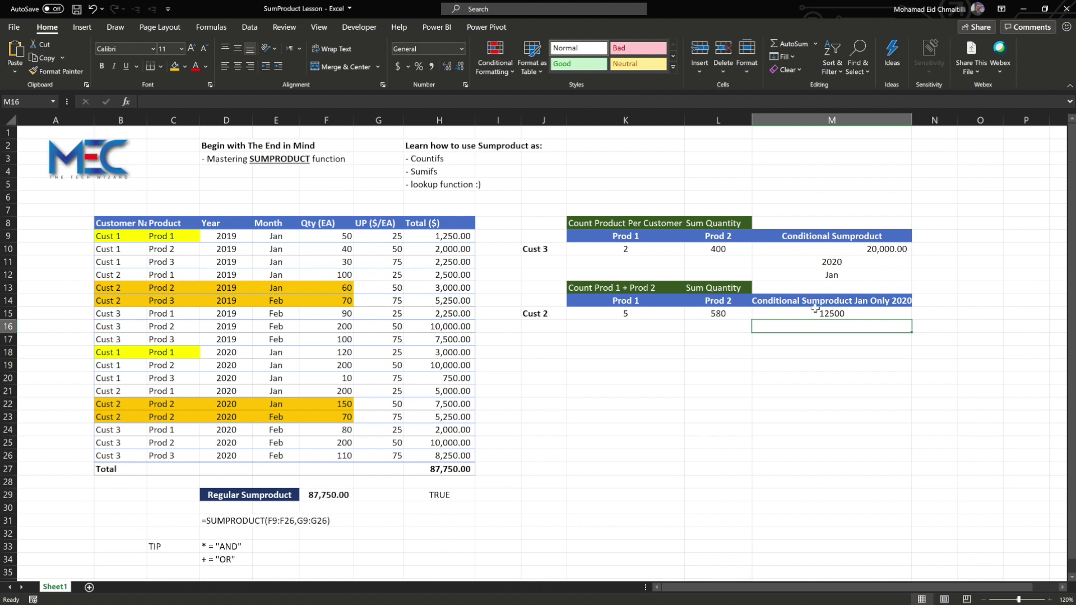
pyautogui.click(815, 311)
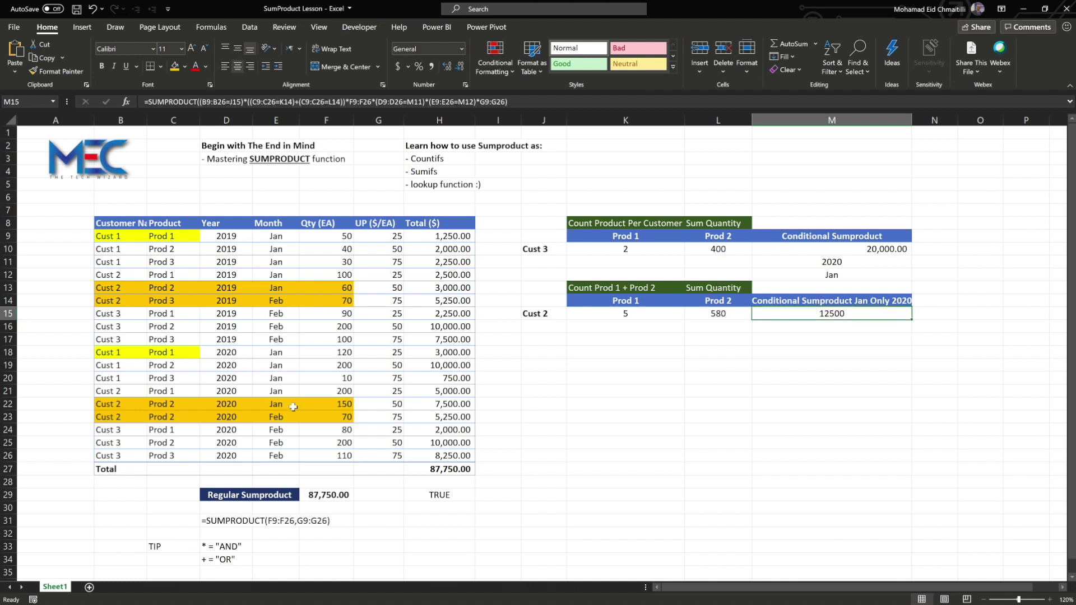
pyautogui.moveTo(440, 392); pyautogui.dragTo(441, 402)
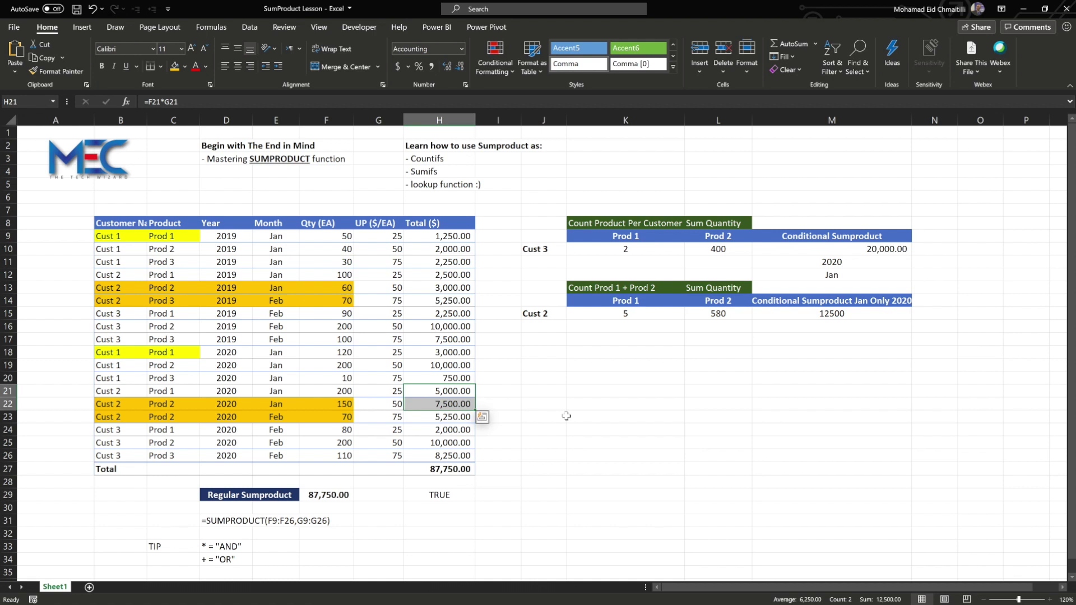
# Step: Enter Cust 1, Cust 2 and Cust 3 in K21:K23
pyautogui.click(646, 390)
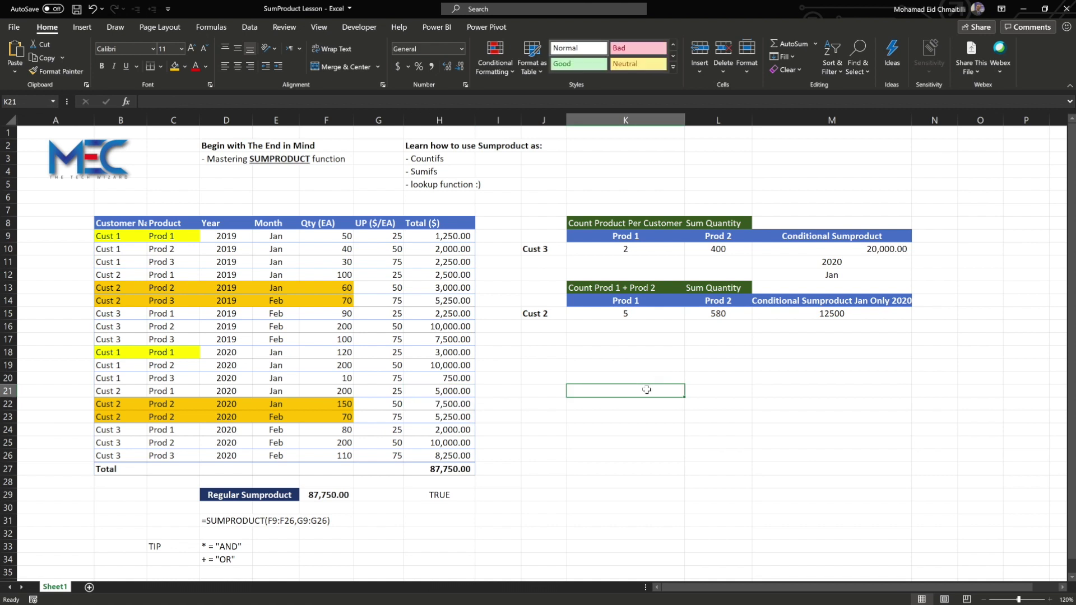
pyautogui.write('Cust ')
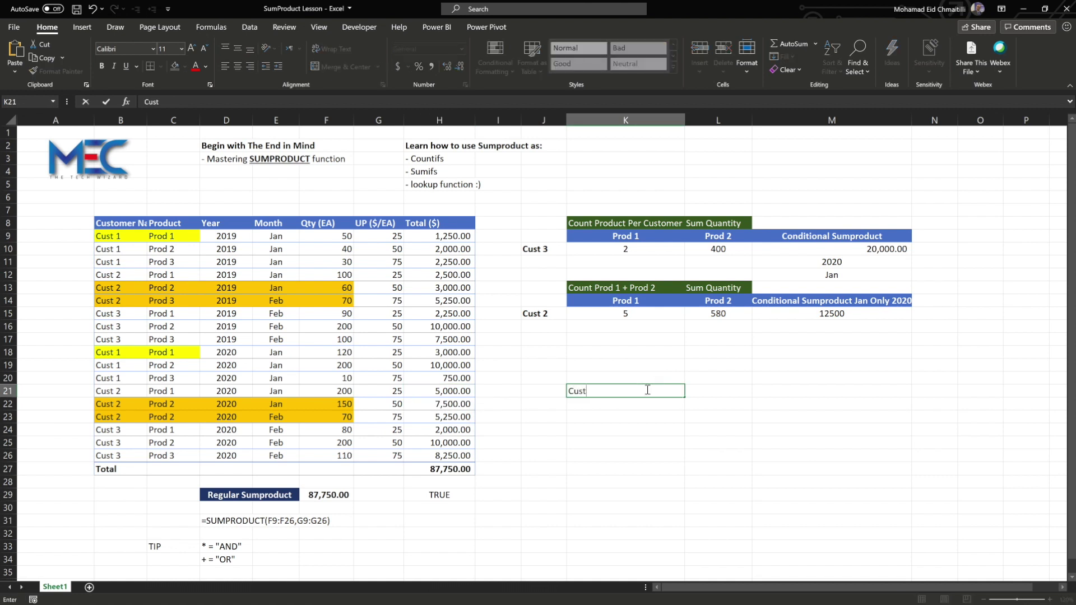
pyautogui.write('1')
pyautogui.press('Return')
pyautogui.write('Cust 2')
pyautogui.press('Return')
pyautogui.write('Cust')
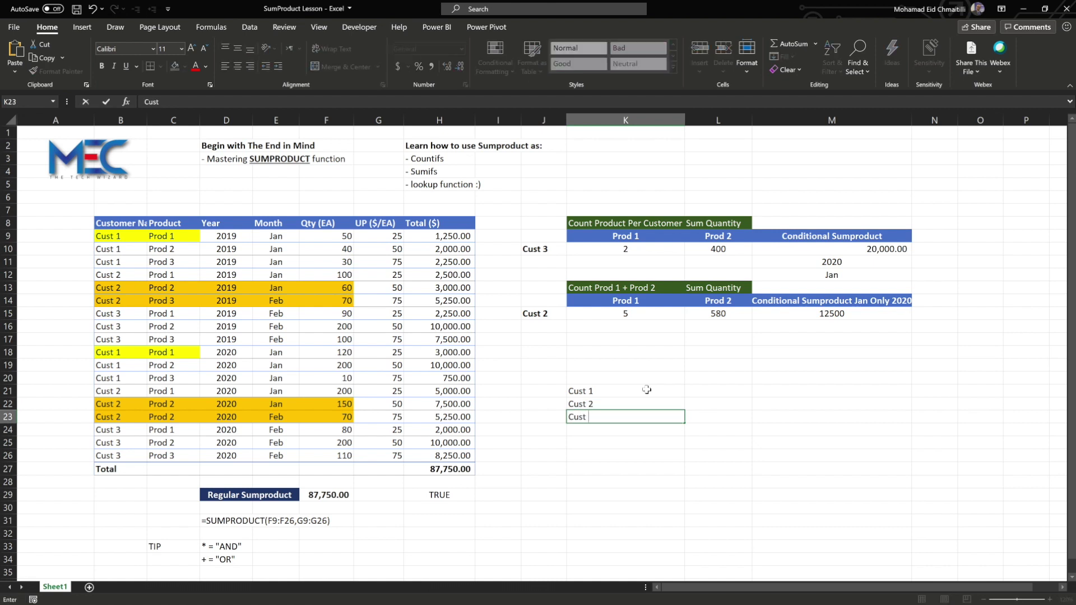
pyautogui.write(' 3')
pyautogui.press('Return')
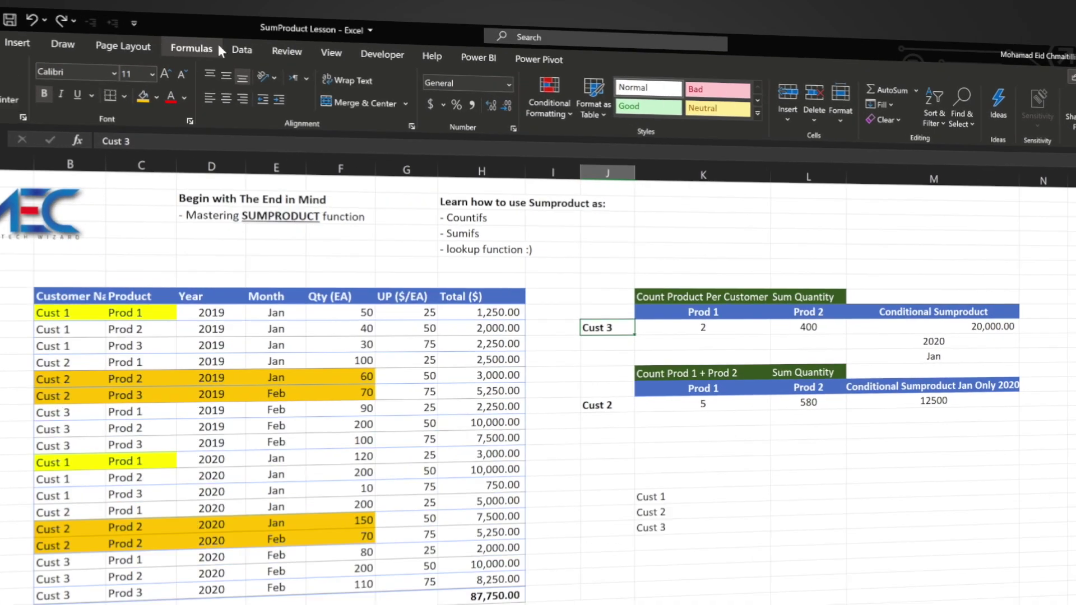
# Step: Give J10 a Data Validation list dropdown sourced from =$K$21:$K$23
pyautogui.click(250, 27)
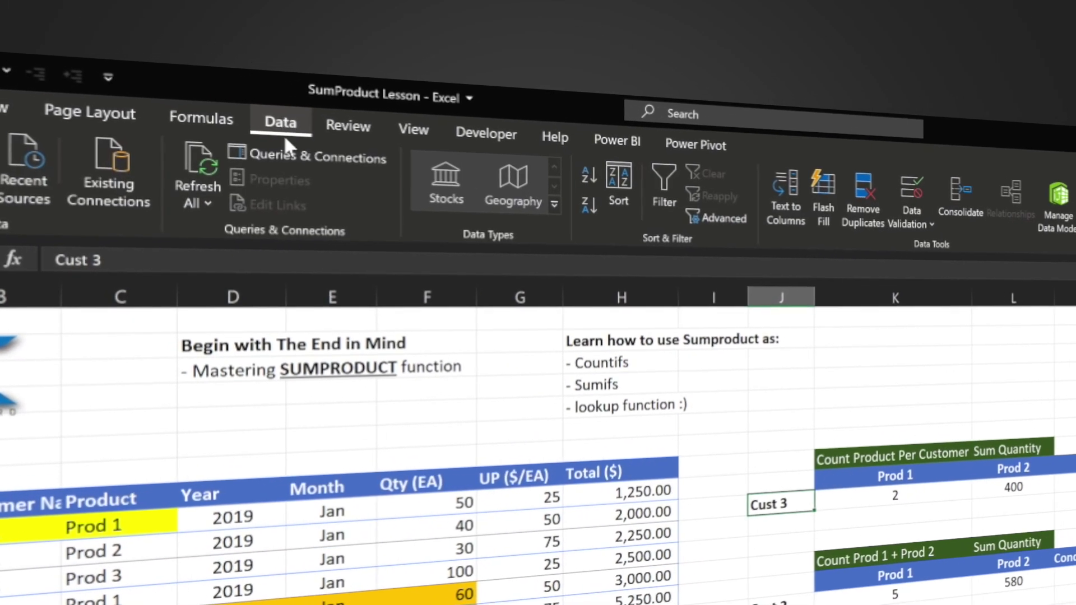
pyautogui.click(911, 223)
pyautogui.click(927, 249)
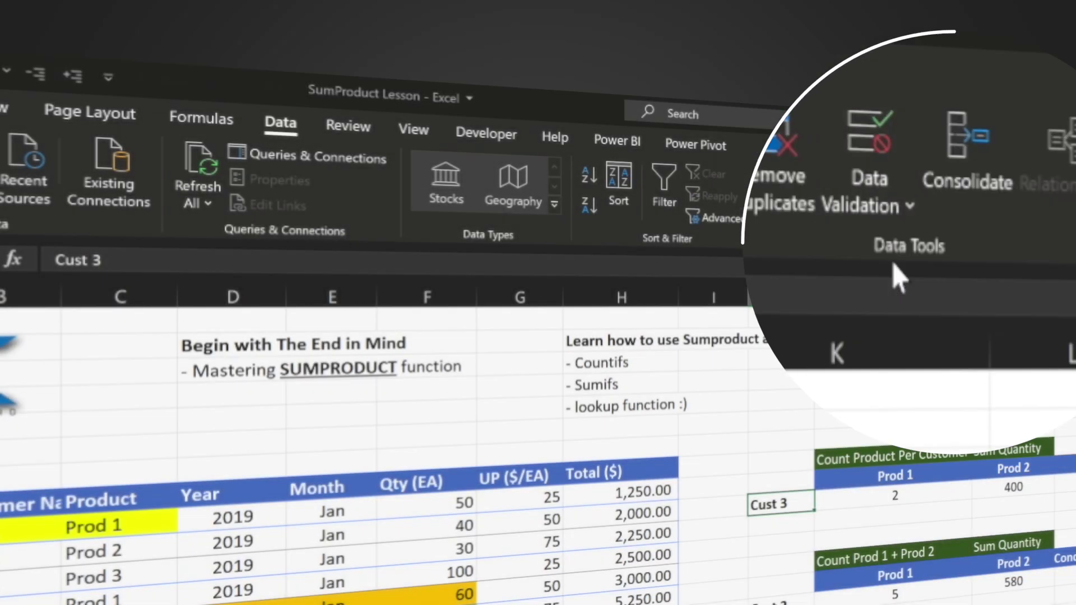
pyautogui.click(248, 287)
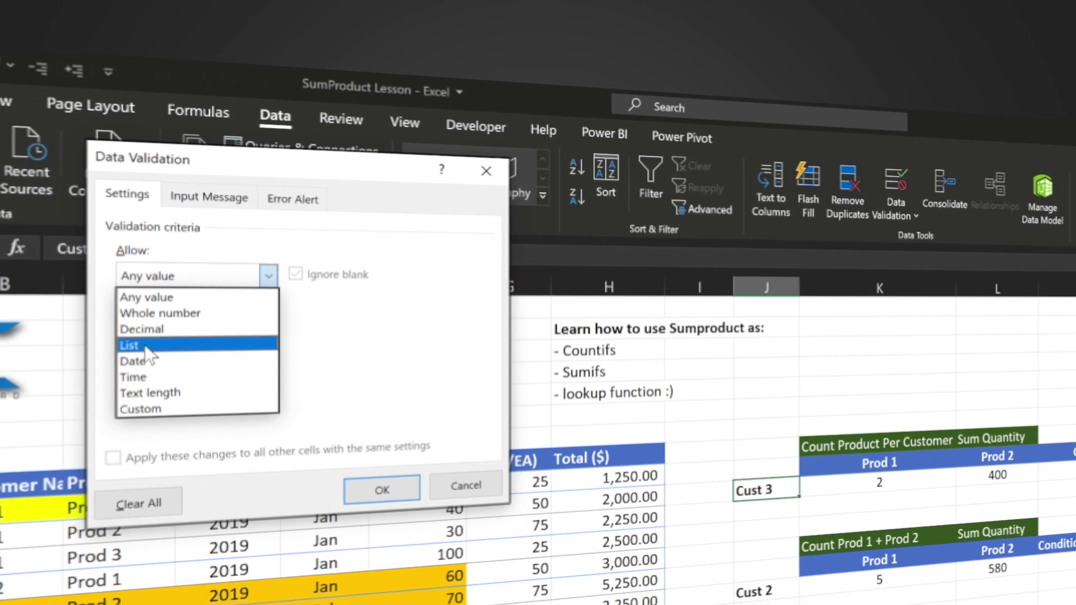
pyautogui.click(147, 360)
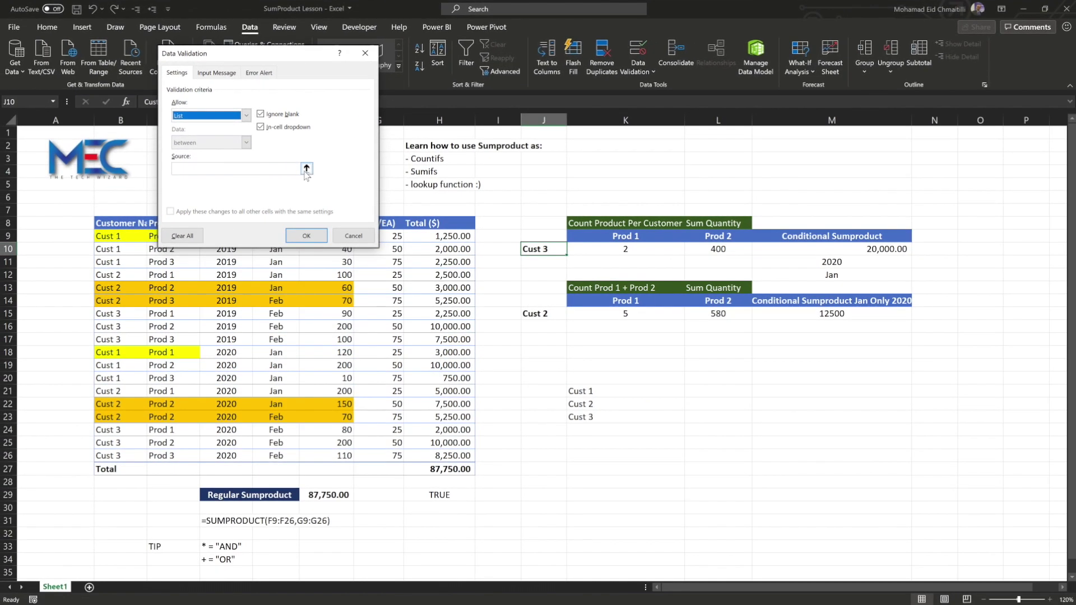
pyautogui.click(306, 169)
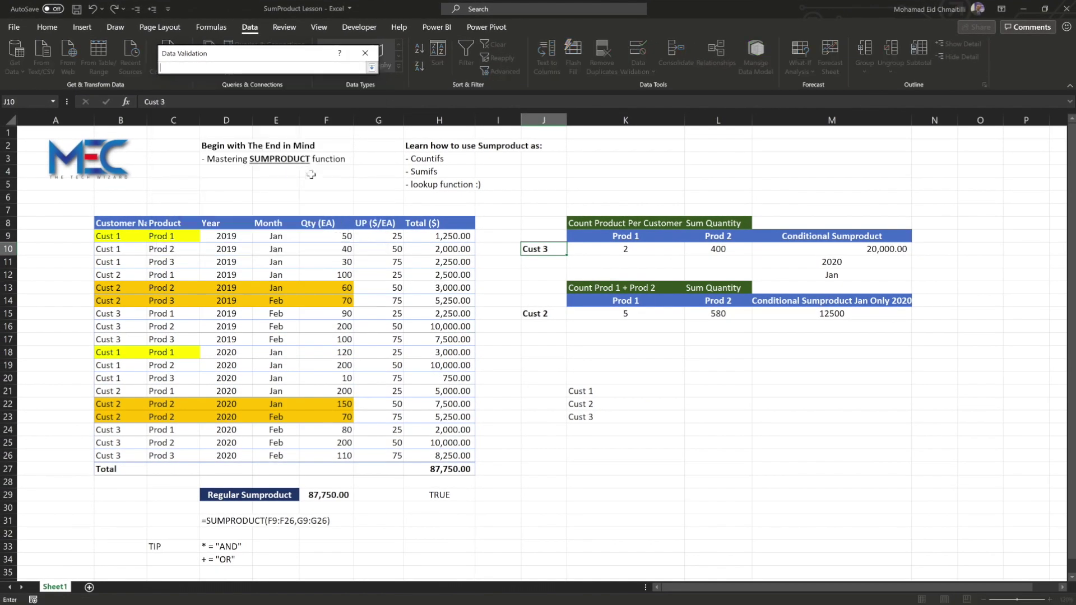
pyautogui.moveTo(587, 392); pyautogui.dragTo(588, 415)
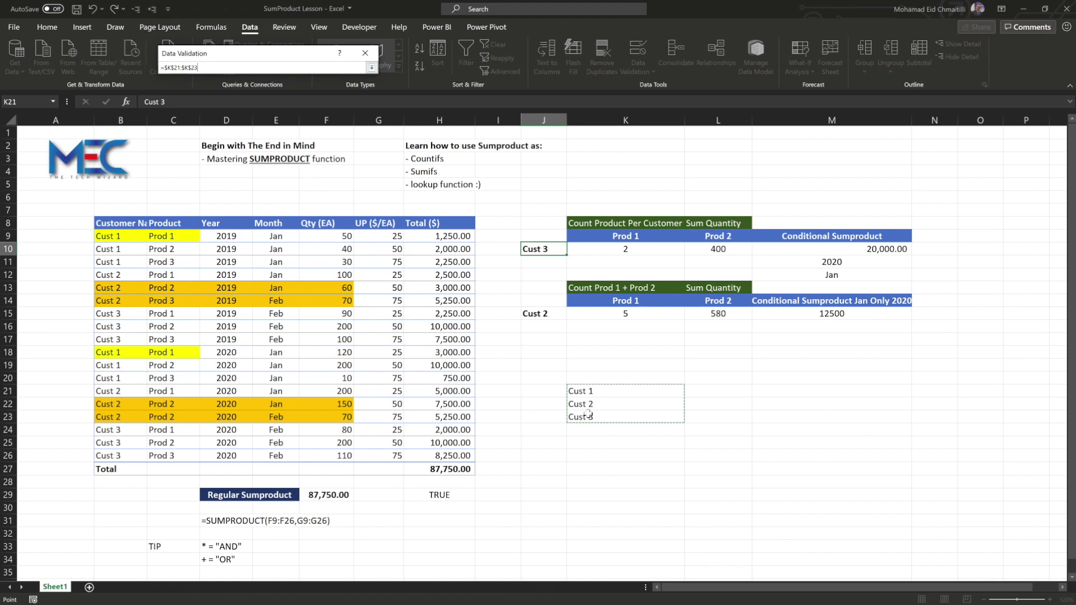
pyautogui.press('Return')
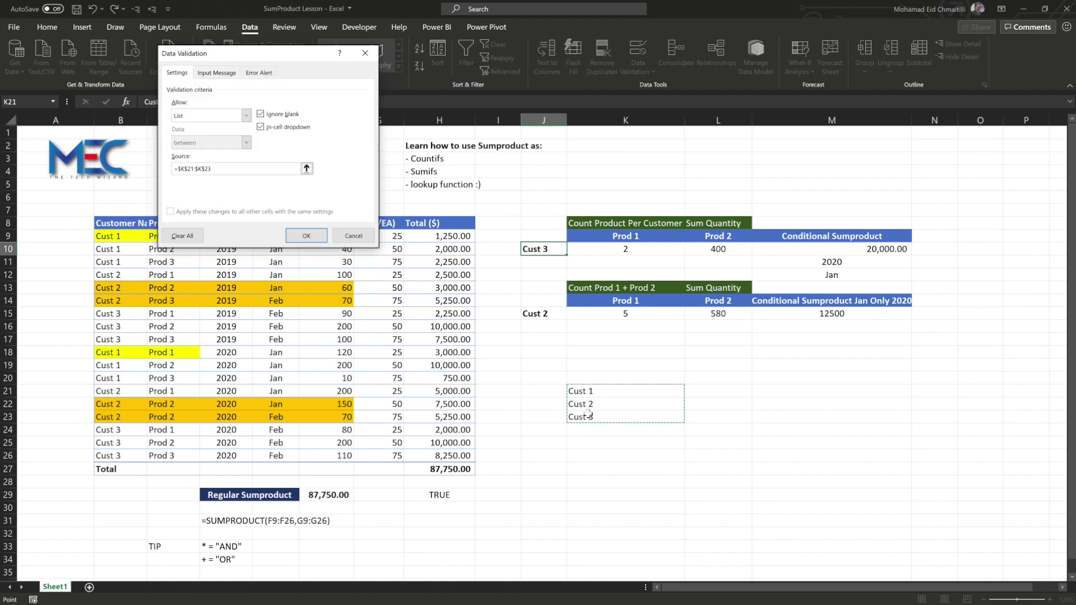
pyautogui.press('Return')
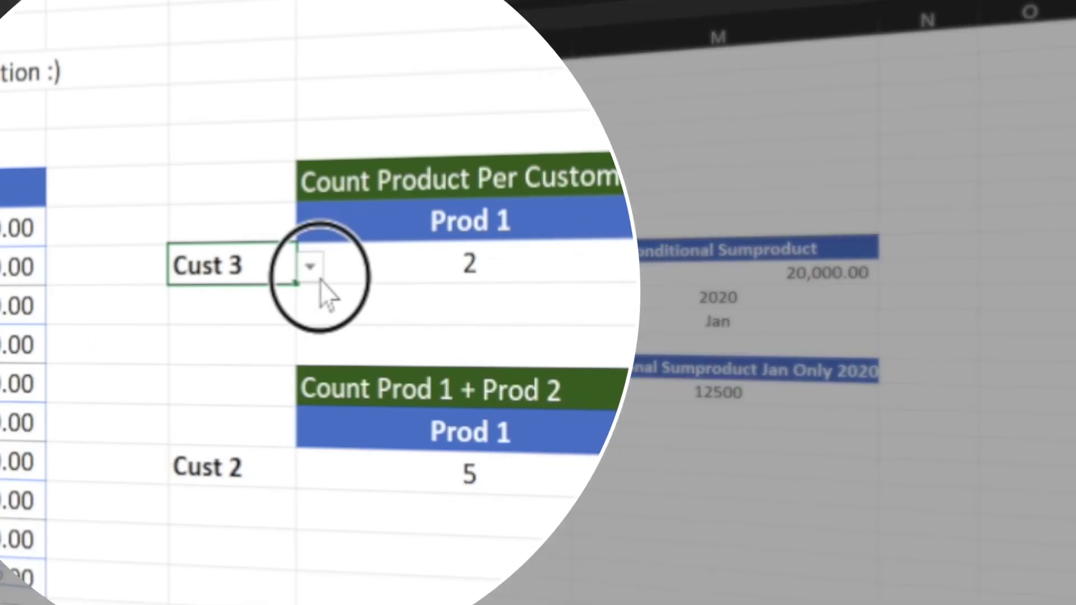
pyautogui.click(322, 279)
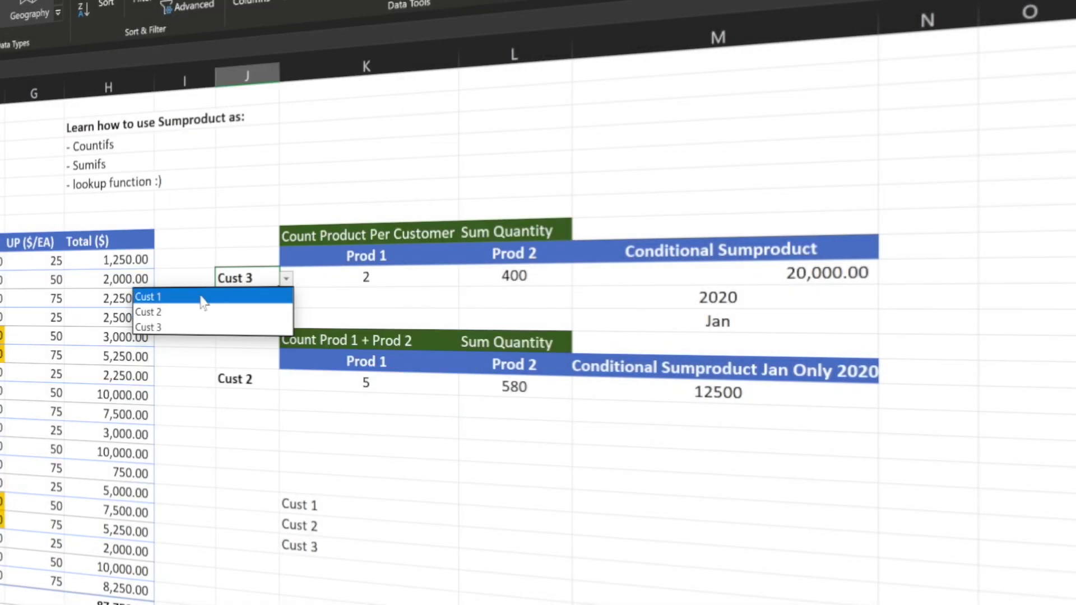
pyautogui.click(200, 299)
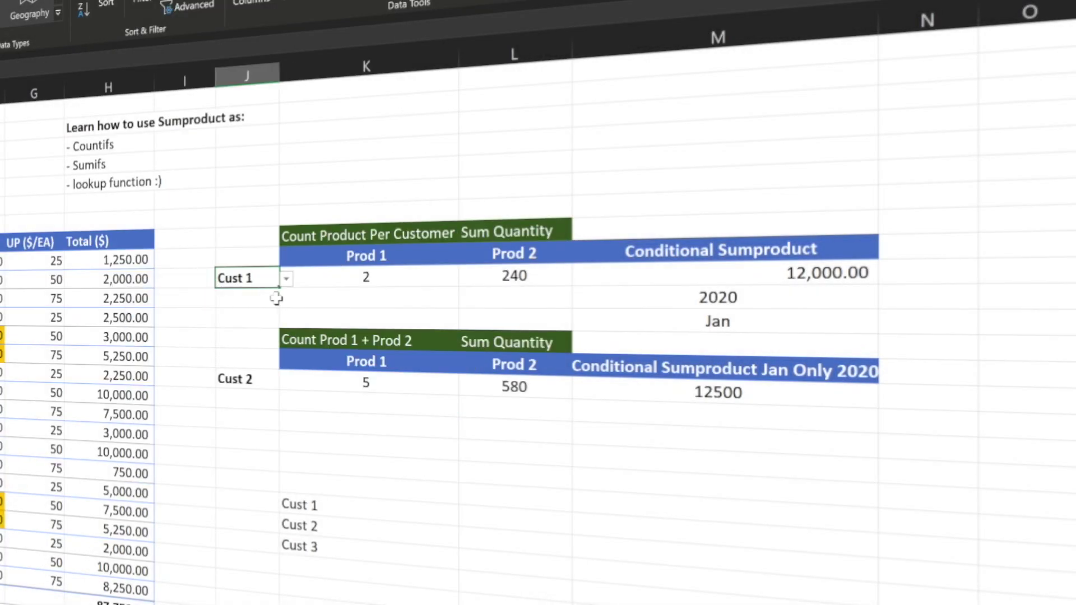
pyautogui.click(285, 279)
pyautogui.click(242, 308)
pyautogui.click(286, 279)
pyautogui.click(235, 325)
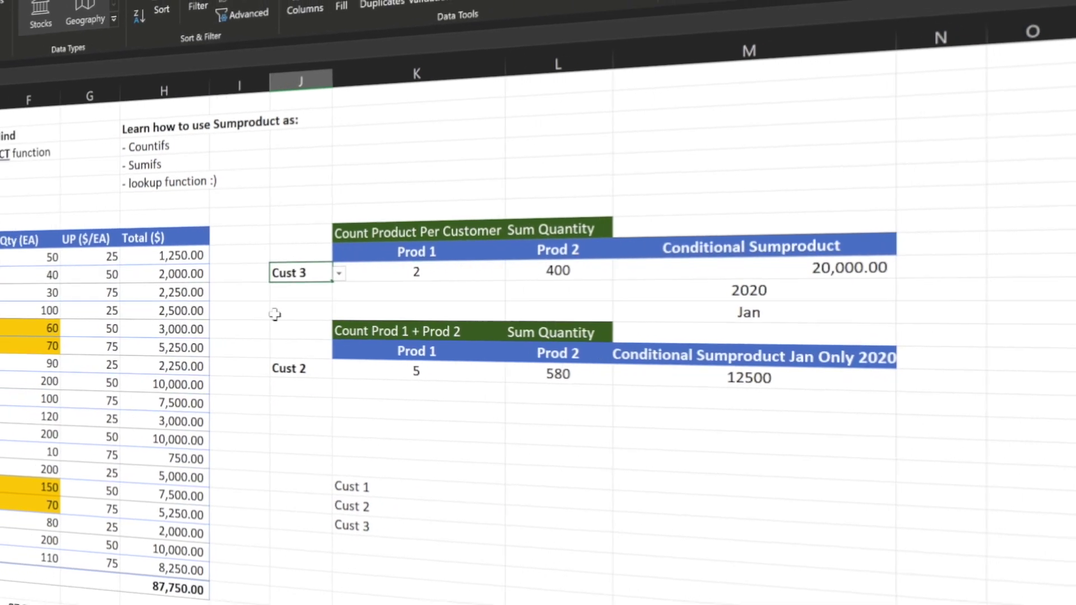